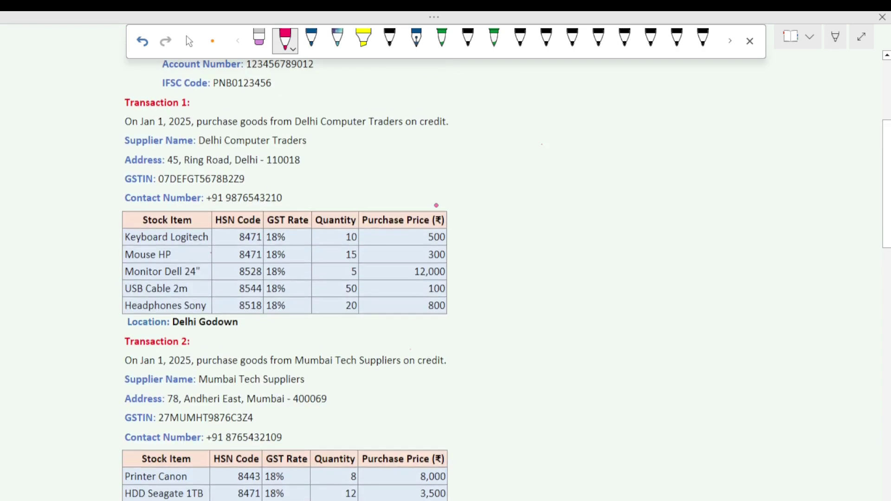
- Tick the company details and purchase Transactions 1, 2 and 3 in the document with the pink pen
{"action": "scroll", "coordinate": [437, 204], "scroll_direction": "down", "scroll_amount": 5}
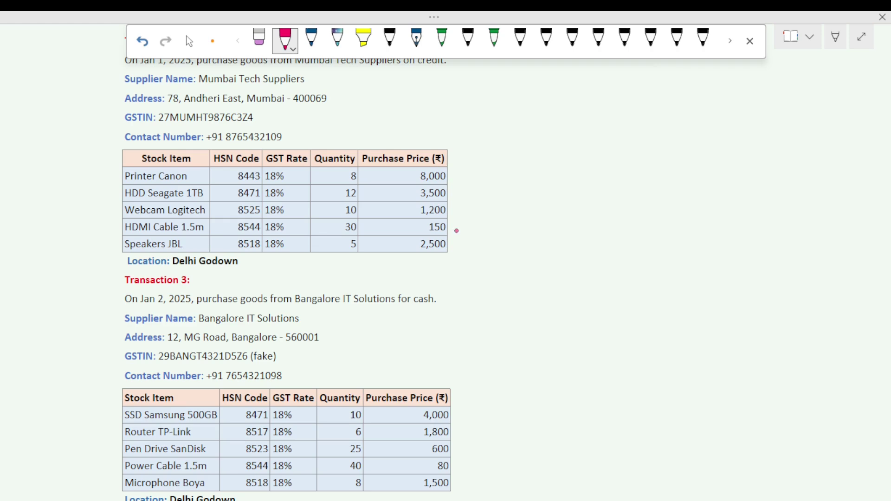
{"action": "scroll", "coordinate": [457, 231], "scroll_direction": "up", "scroll_amount": 10}
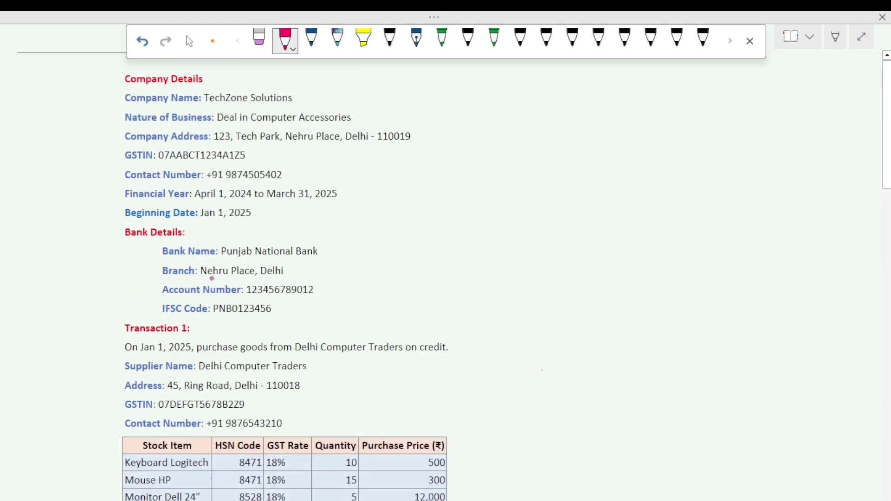
{"action": "left_click_drag", "start_coordinate": [96, 101], "coordinate": [152, 106]}
{"action": "left_click_drag", "start_coordinate": [102, 123], "coordinate": [147, 121]}
{"action": "scroll", "coordinate": [142, 132], "scroll_direction": "down", "scroll_amount": 5}
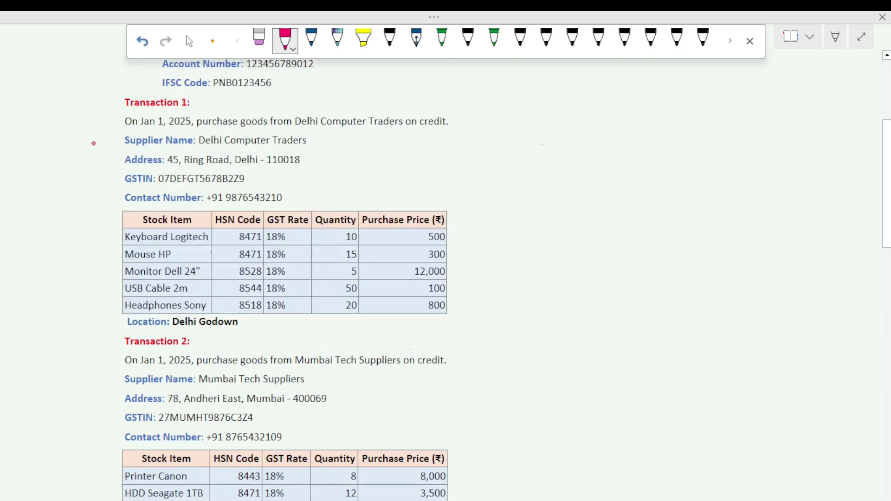
{"action": "left_click_drag", "start_coordinate": [90, 139], "coordinate": [160, 121]}
{"action": "scroll", "coordinate": [84, 324], "scroll_direction": "down", "scroll_amount": 3}
{"action": "left_click_drag", "start_coordinate": [74, 213], "coordinate": [139, 202]}
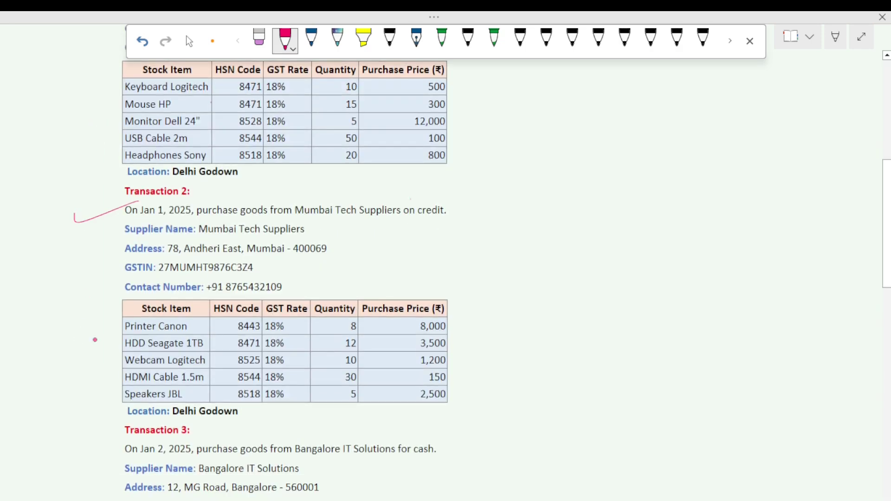
{"action": "scroll", "coordinate": [86, 395], "scroll_direction": "down", "scroll_amount": 2}
{"action": "left_click_drag", "start_coordinate": [83, 367], "coordinate": [147, 341]}
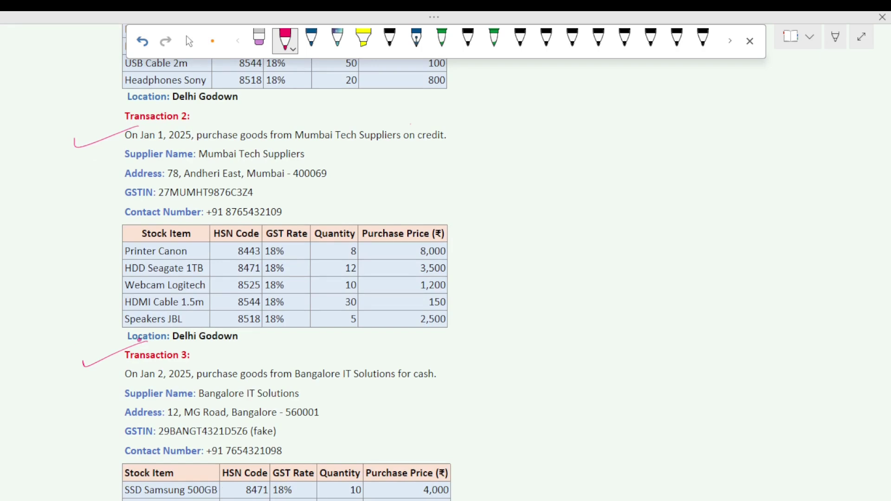
- Tick sale Transactions 4, 5 and 6 with the pink pen, and undo the last tick
{"action": "scroll", "coordinate": [138, 341], "scroll_direction": "down", "scroll_amount": 10}
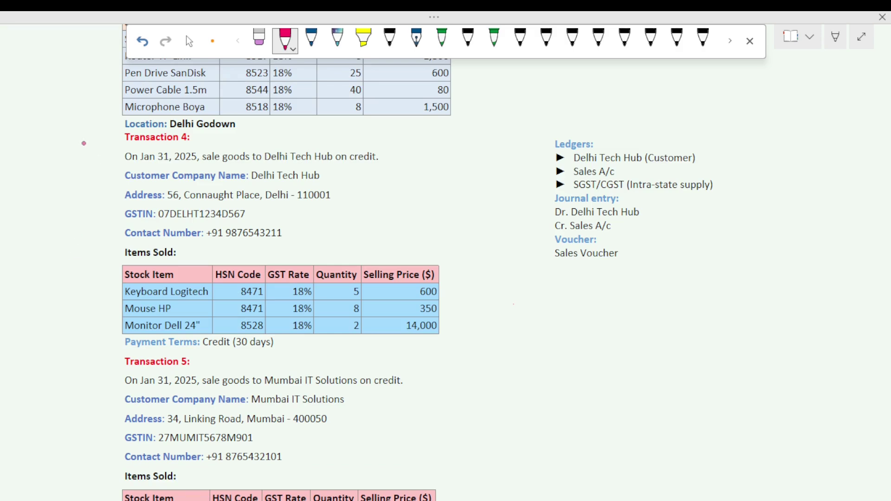
{"action": "left_click_drag", "start_coordinate": [83, 143], "coordinate": [140, 139]}
{"action": "left_click_drag", "start_coordinate": [88, 355], "coordinate": [134, 330]}
{"action": "scroll", "coordinate": [135, 331], "scroll_direction": "down", "scroll_amount": 6}
{"action": "mouse_move", "coordinate": [98, 295]}
{"action": "left_mouse_down"}
{"action": "mouse_move", "coordinate": [110, 303]}
{"action": "mouse_move", "coordinate": [149, 287]}
{"action": "left_mouse_up"}
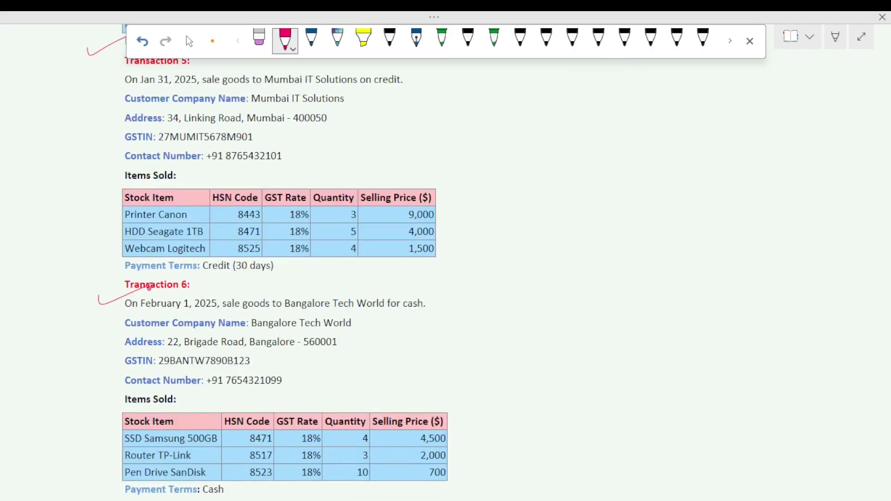
{"action": "key", "text": "ctrl+z"}
- Underline the date and the customer company name of Transaction 4, and mark its customer details
{"action": "scroll", "coordinate": [125, 240], "scroll_direction": "up", "scroll_amount": 6}
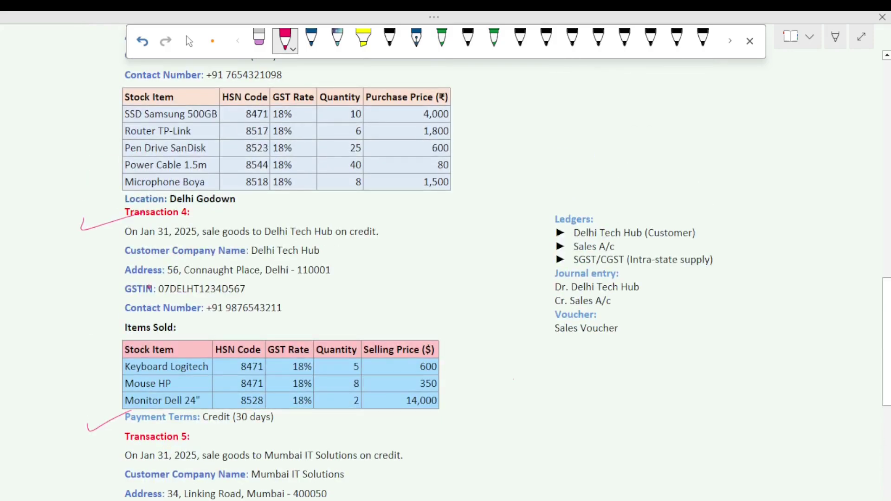
{"action": "left_click_drag", "start_coordinate": [125, 241], "coordinate": [163, 239]}
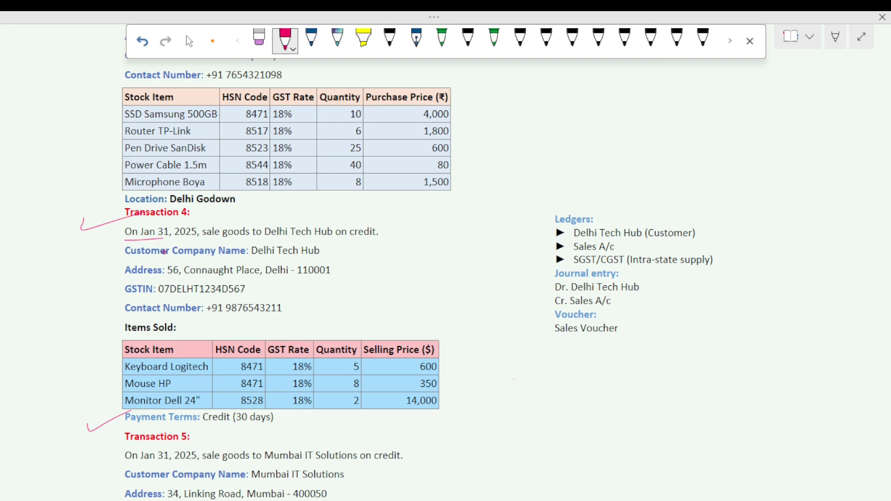
{"action": "left_click_drag", "start_coordinate": [253, 263], "coordinate": [330, 256]}
{"action": "mouse_move", "coordinate": [115, 259]}
{"action": "left_mouse_down"}
{"action": "mouse_move", "coordinate": [103, 274]}
{"action": "mouse_move", "coordinate": [114, 302]}
{"action": "left_mouse_up"}
- Tick the three items sold, their column headings and the payment terms of Transaction 4, and underline the 30-day credit period
{"action": "mouse_move", "coordinate": [93, 365]}
{"action": "left_mouse_down"}
{"action": "mouse_move", "coordinate": [125, 365]}
{"action": "mouse_move", "coordinate": [126, 396]}
{"action": "left_mouse_up"}
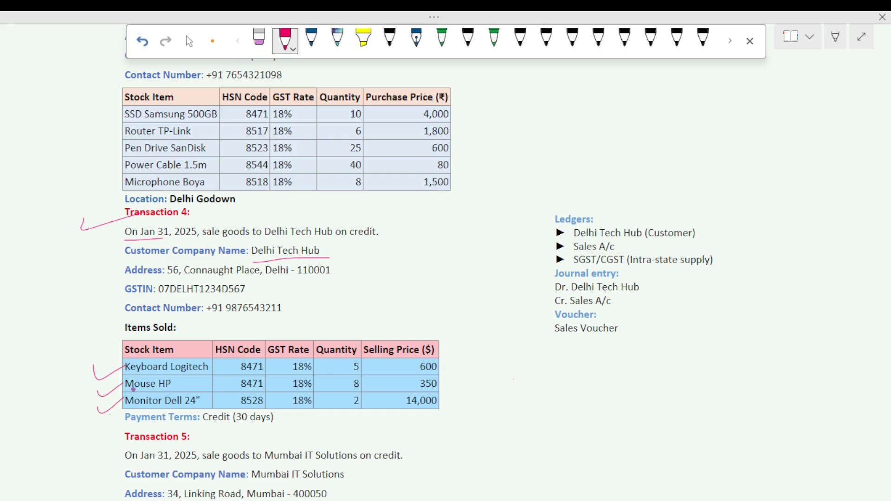
{"action": "mouse_move", "coordinate": [233, 339]}
{"action": "left_mouse_down"}
{"action": "mouse_move", "coordinate": [296, 318]}
{"action": "mouse_move", "coordinate": [316, 335]}
{"action": "mouse_move", "coordinate": [343, 322]}
{"action": "mouse_move", "coordinate": [471, 313]}
{"action": "left_mouse_up"}
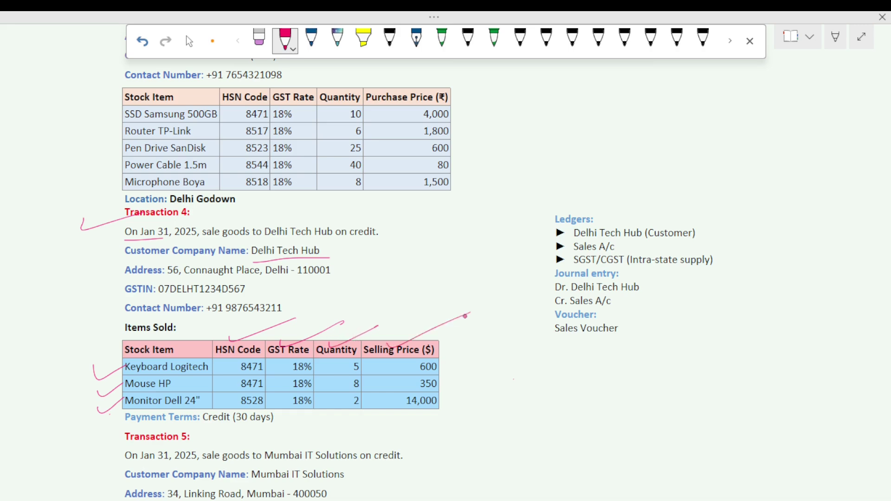
{"action": "left_click_drag", "start_coordinate": [118, 424], "coordinate": [172, 413]}
{"action": "left_click_drag", "start_coordinate": [235, 429], "coordinate": [310, 429]}
- Tick the ledger, journal entry and Sales Voucher notes beside Transaction 4
{"action": "left_click_drag", "start_coordinate": [530, 217], "coordinate": [584, 208]}
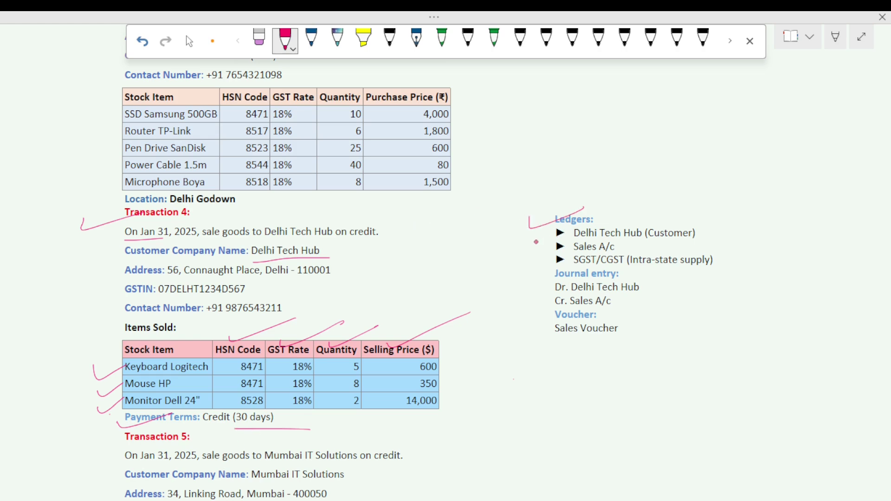
{"action": "left_click_drag", "start_coordinate": [526, 239], "coordinate": [560, 232]}
{"action": "left_click_drag", "start_coordinate": [523, 255], "coordinate": [557, 244]}
{"action": "left_click_drag", "start_coordinate": [520, 273], "coordinate": [549, 261]}
{"action": "left_click_drag", "start_coordinate": [534, 280], "coordinate": [566, 270]}
{"action": "left_click_drag", "start_coordinate": [528, 302], "coordinate": [561, 294]}
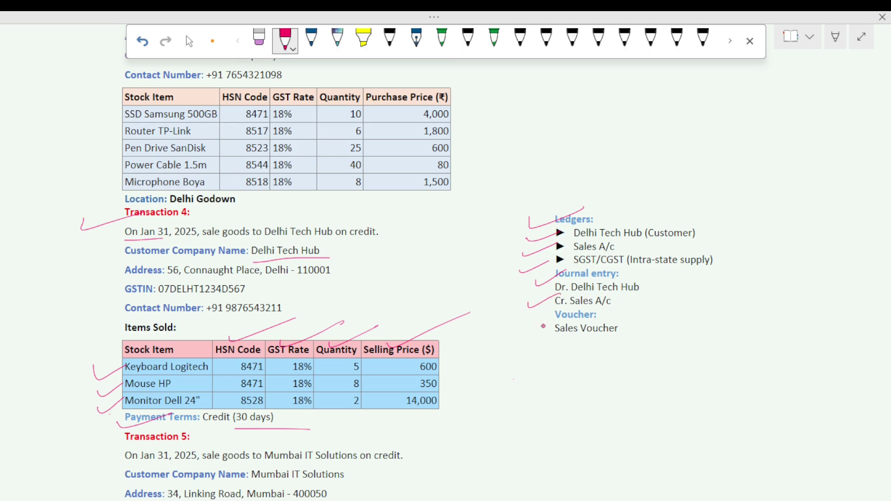
{"action": "left_click_drag", "start_coordinate": [535, 326], "coordinate": [581, 325]}
- Switch to TallyPrime and open a new sales voucher for TechZone Solutions
{"action": "key", "text": "alt+Tab"}
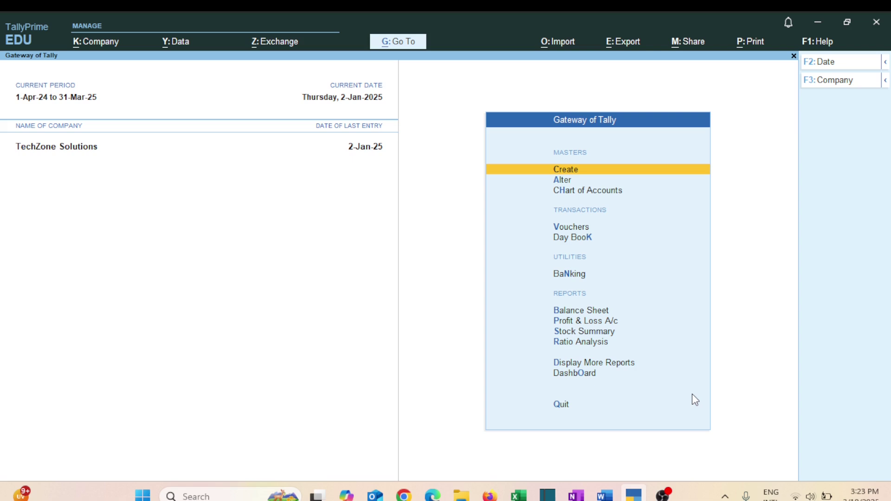
{"action": "key", "text": "Down"}
{"action": "key", "text": "Down"}
{"action": "key", "text": "Down"}
{"action": "key", "text": "Down"}
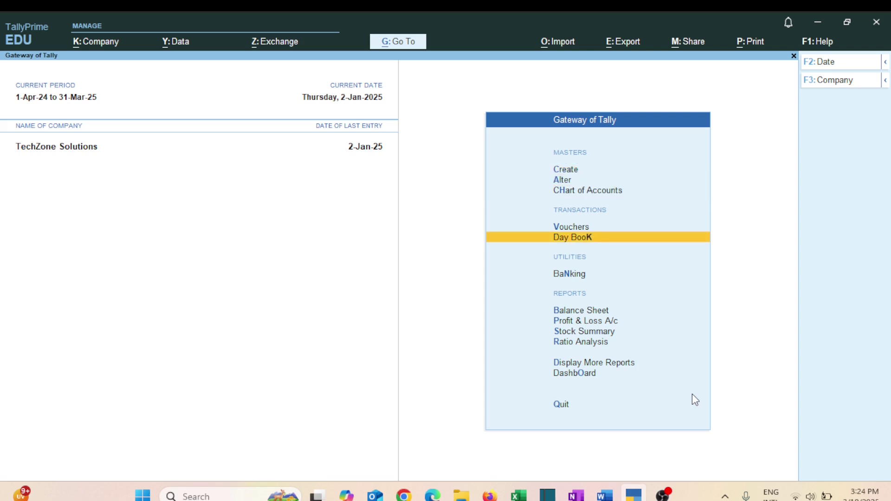
{"action": "key", "text": "Up"}
{"action": "key", "text": "Return"}
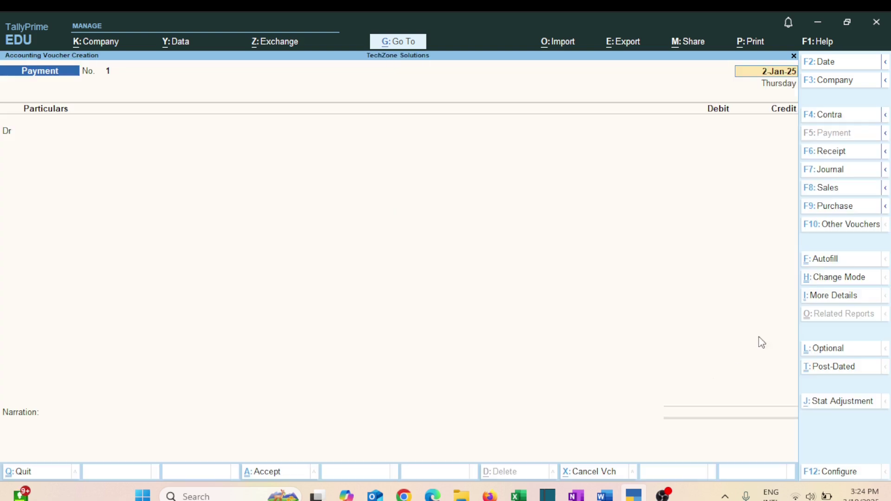
{"action": "left_click", "coordinate": [834, 190]}
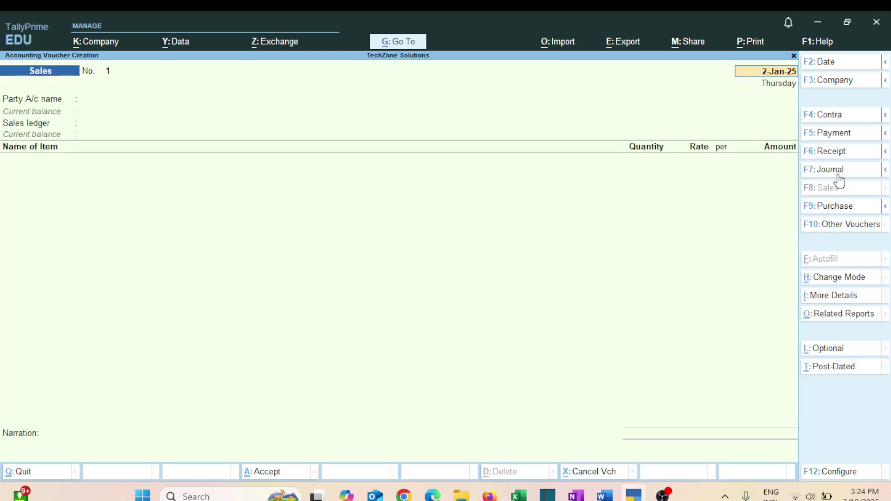
- Set the sales voucher's date to 31-1-2025 and proceed to the party account
{"action": "key", "text": "F2"}
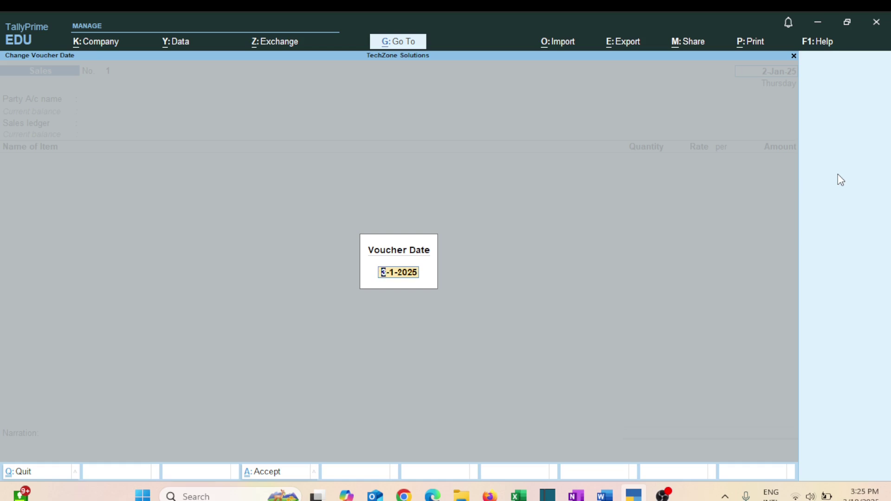
{"action": "type", "text": "31-1"}
{"action": "key", "text": "Return"}
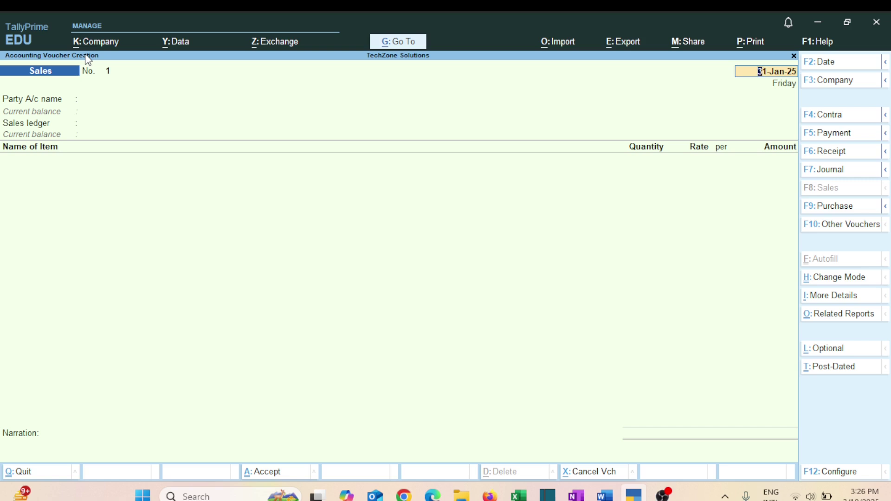
{"action": "key", "text": "Return"}
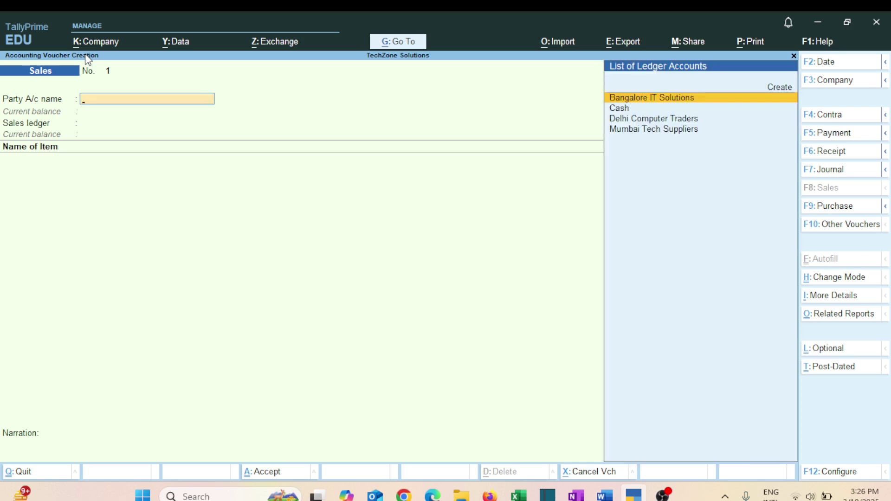
- Start a new party ledger named Delhi Tech Hub and group it under Sundry Debtors
{"action": "key", "text": "Up"}
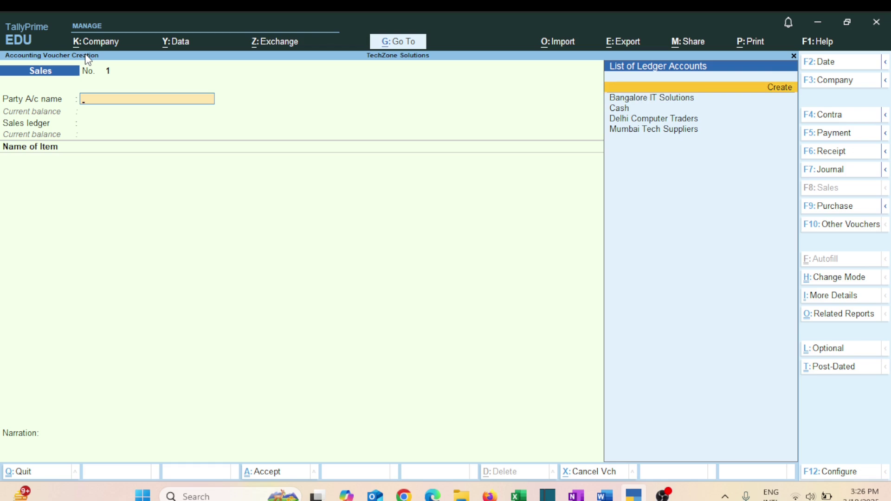
{"action": "key", "text": "Return"}
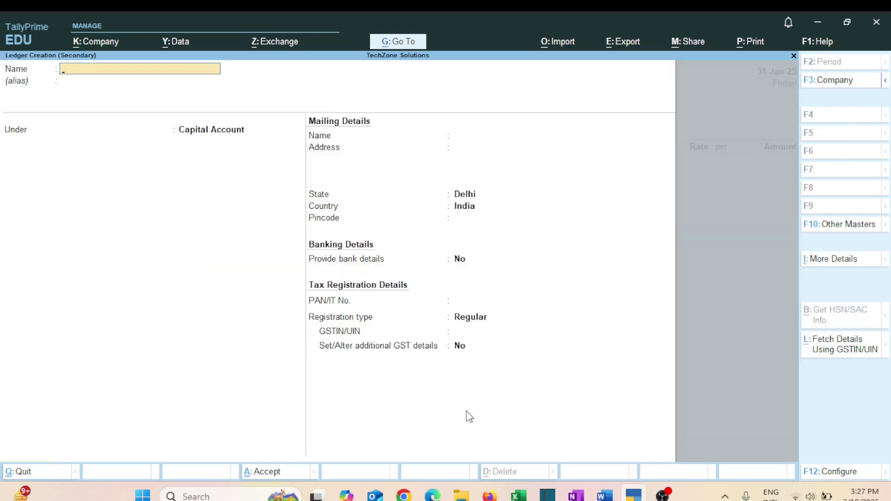
{"action": "type", "text": "Delhi Tech Hub"}
{"action": "key", "text": "Return"}
{"action": "key", "text": "Return"}
{"action": "type", "text": "Sun"}
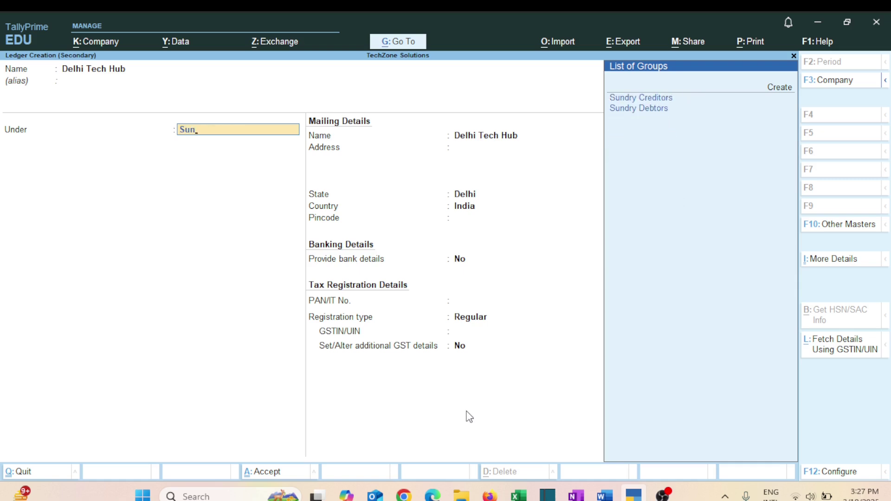
{"action": "key", "text": "Down"}
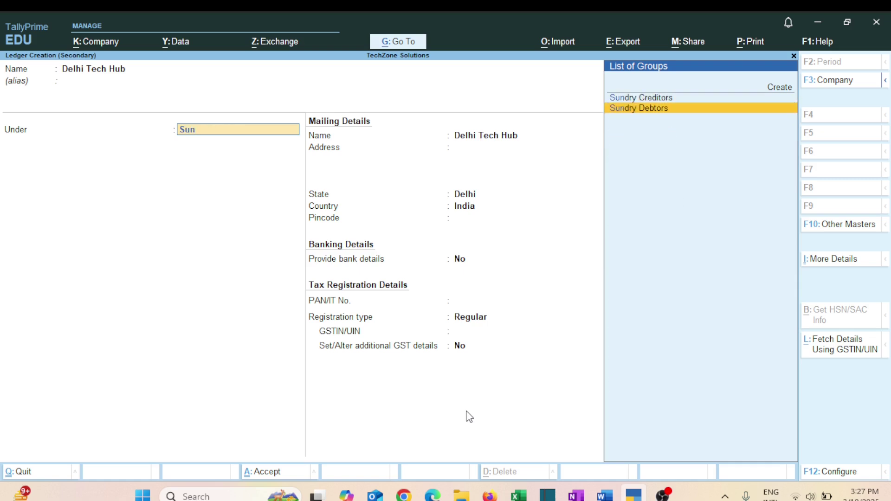
{"action": "key", "text": "Return"}
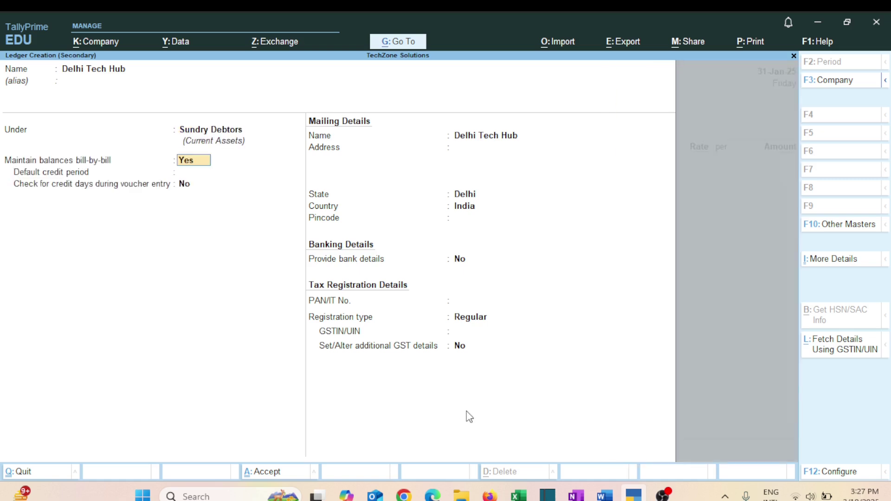
- Keep bill-by-bill balances on, and enter the customer's postal address and pincode with state Delhi and no bank details
{"action": "key", "text": "Return"}
{"action": "key", "text": "Return"}
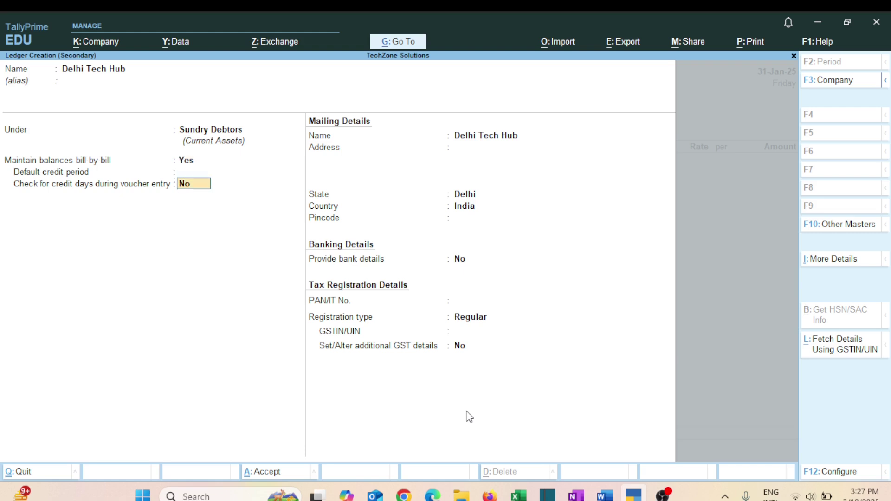
{"action": "key", "text": "Return"}
{"action": "key", "text": "Return"}
{"action": "type", "text": "56, Connaught Place, Delhi - 110001"}
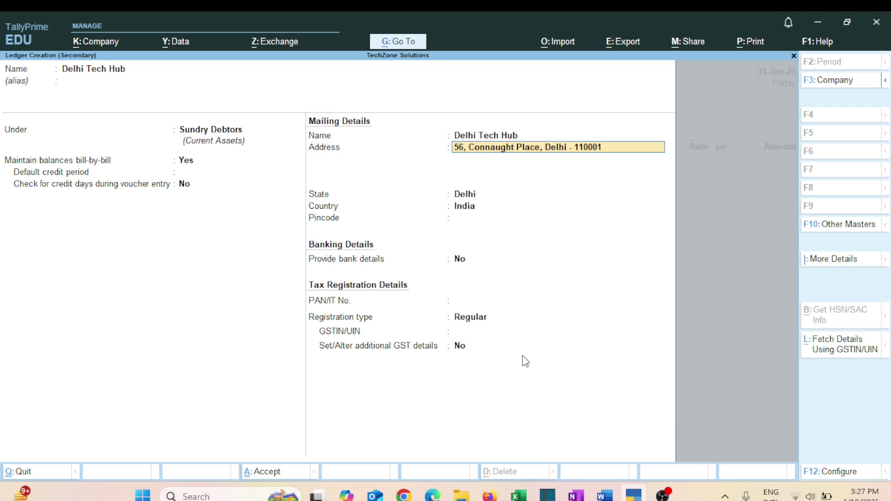
{"action": "key", "text": "Return"}
{"action": "key", "text": "Return"}
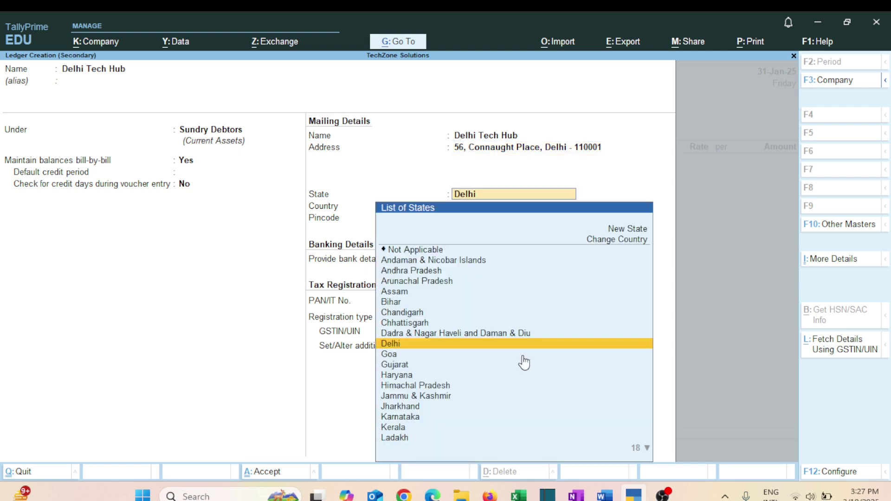
{"action": "key", "text": "Return"}
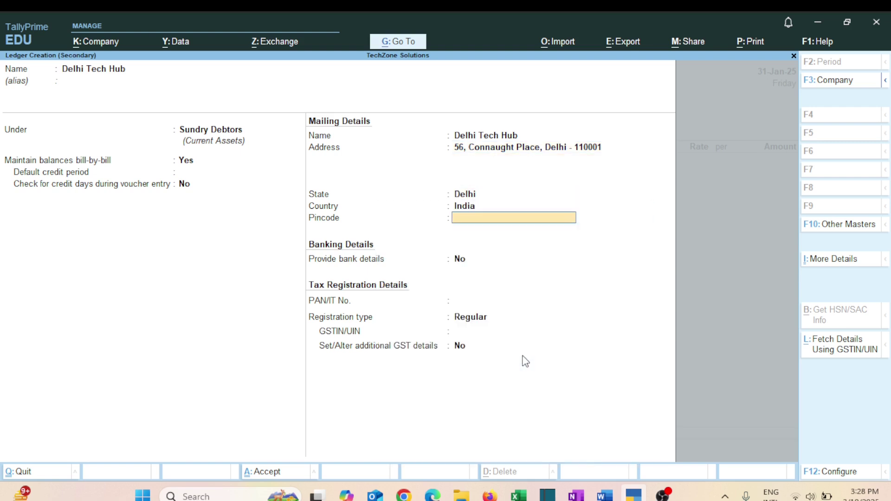
{"action": "type", "text": "110001"}
{"action": "key", "text": "Return"}
{"action": "key", "text": "Return"}
- Keep the registration type Regular, enter the customer's GSTIN, save the ledger and accept the voucher's party details
{"action": "key", "text": "Return"}
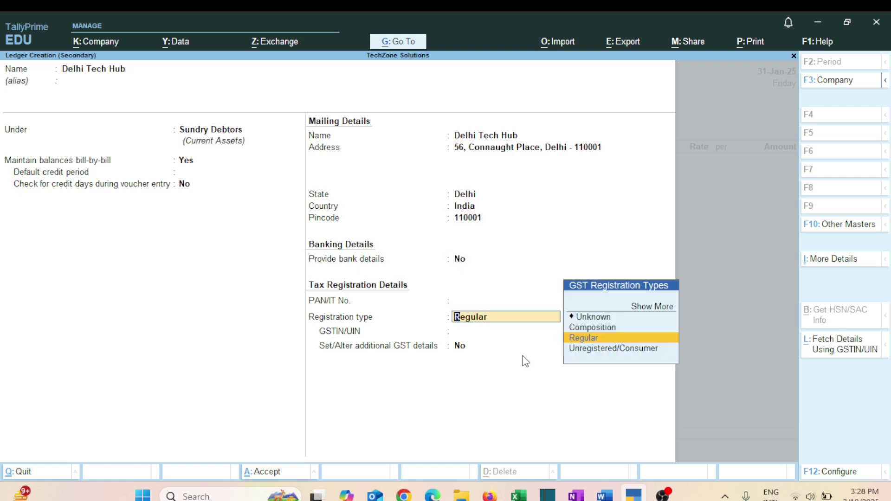
{"action": "key", "text": "Return"}
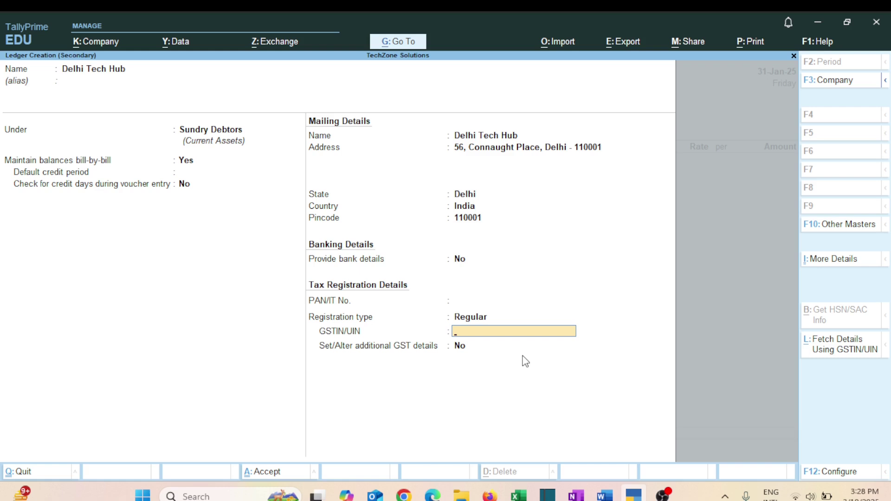
{"action": "type", "text": "07DELHT1234D567"}
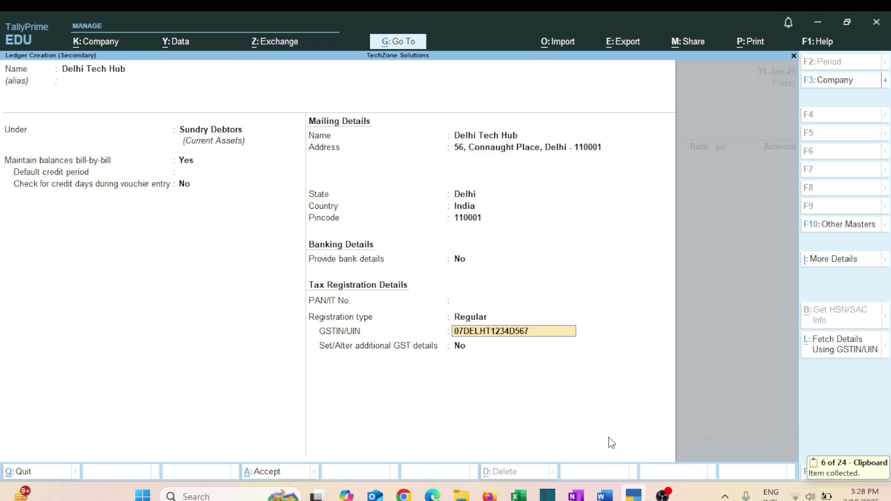
{"action": "key", "text": "Return"}
{"action": "key", "text": "Return"}
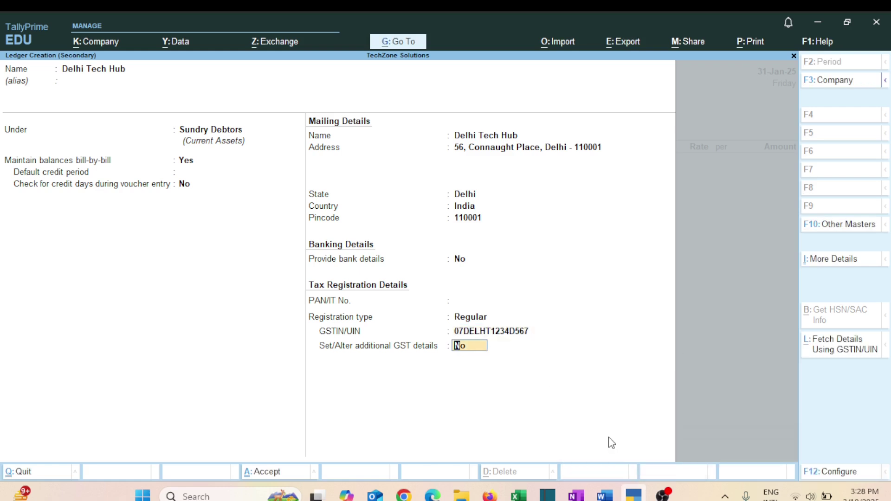
{"action": "key", "text": "Return"}
{"action": "key", "text": "Return"}
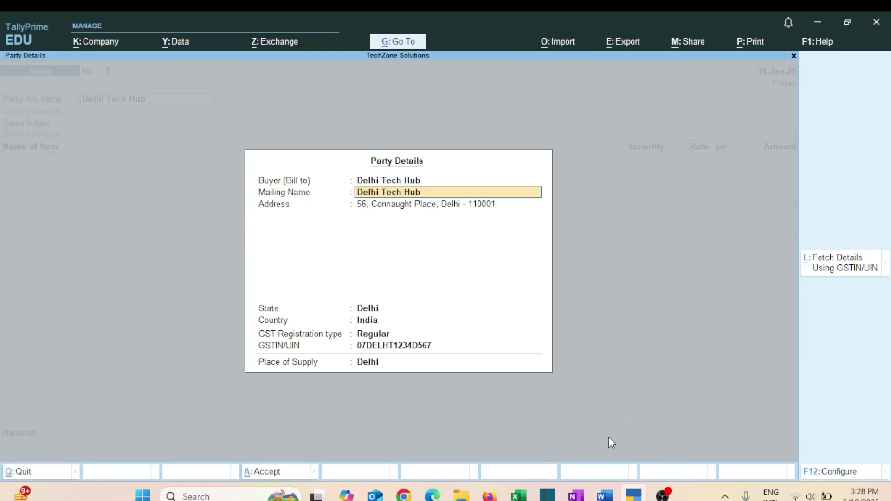
{"action": "key", "text": "ctrl+a"}
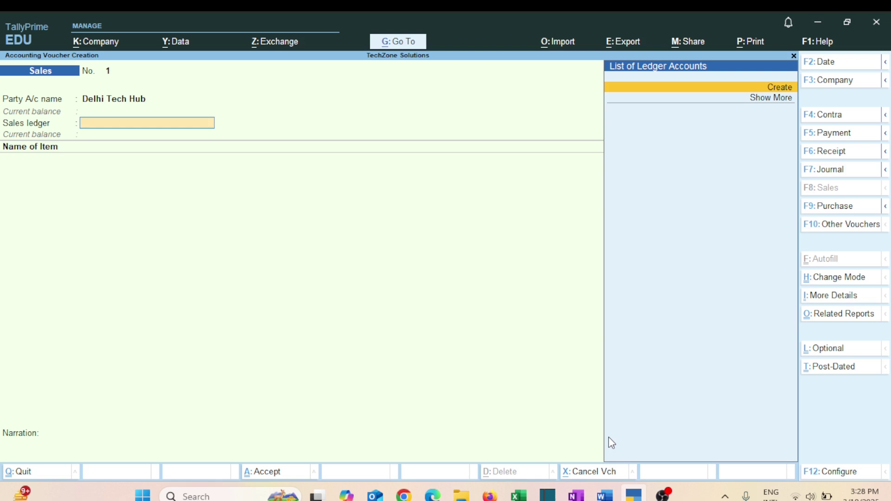
- Start a new sales ledger named Sales A/c from the voucher and group it under Sales Accounts
{"action": "key", "text": "alt+c"}
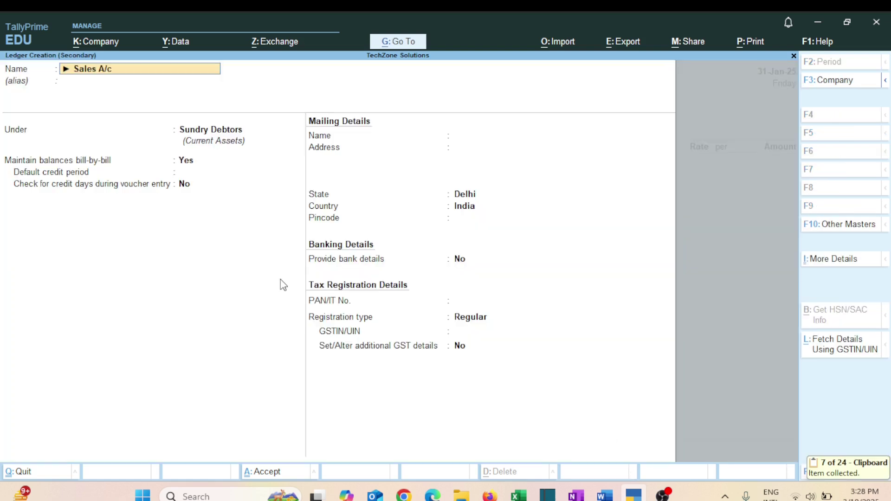
{"action": "key", "text": "Return"}
{"action": "key", "text": "Return"}
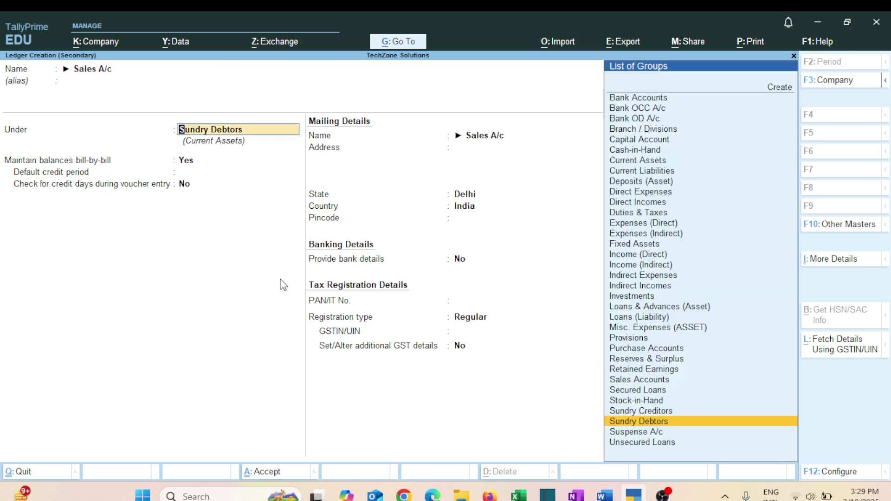
{"action": "type", "text": "Sa"}
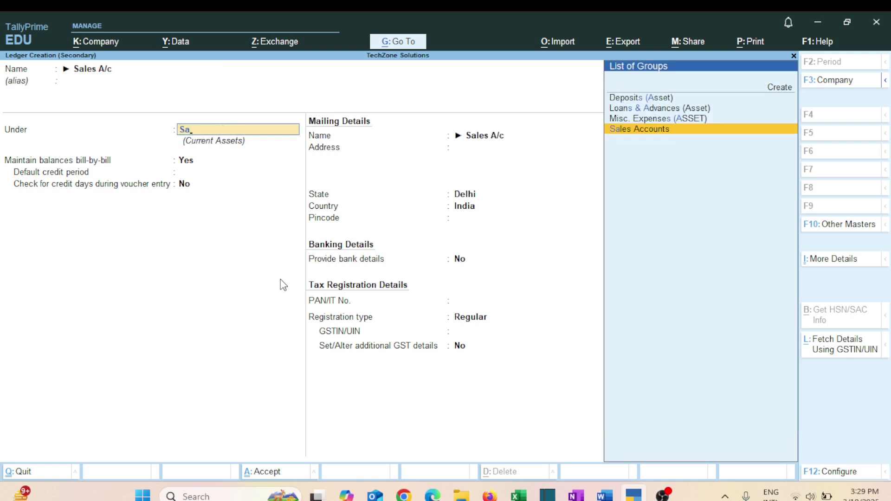
{"action": "key", "text": "Return"}
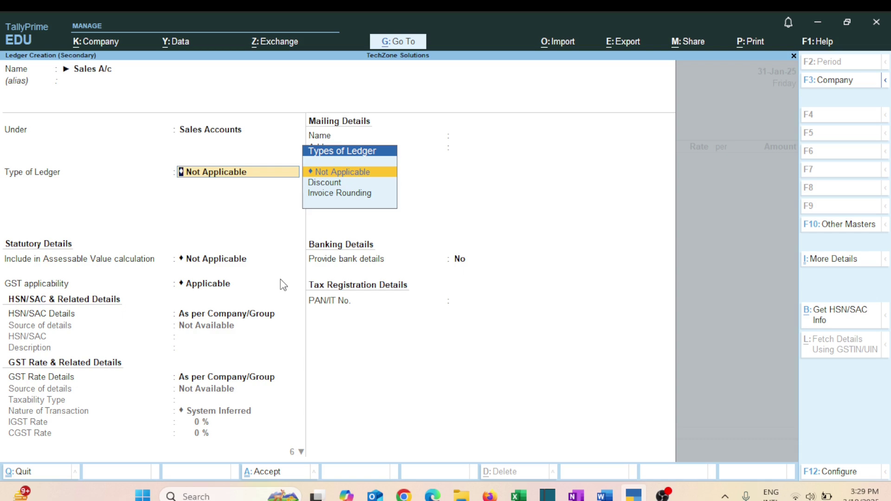
- Keep GST applicable with HSN and rate details as per company/group, set the type of supply to Goods, and save the ledger without bank details
{"action": "key", "text": "Return"}
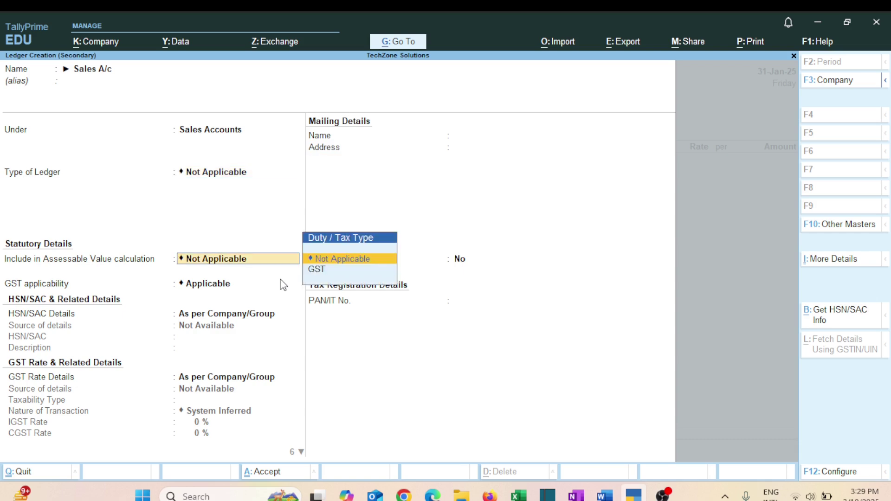
{"action": "key", "text": "Return"}
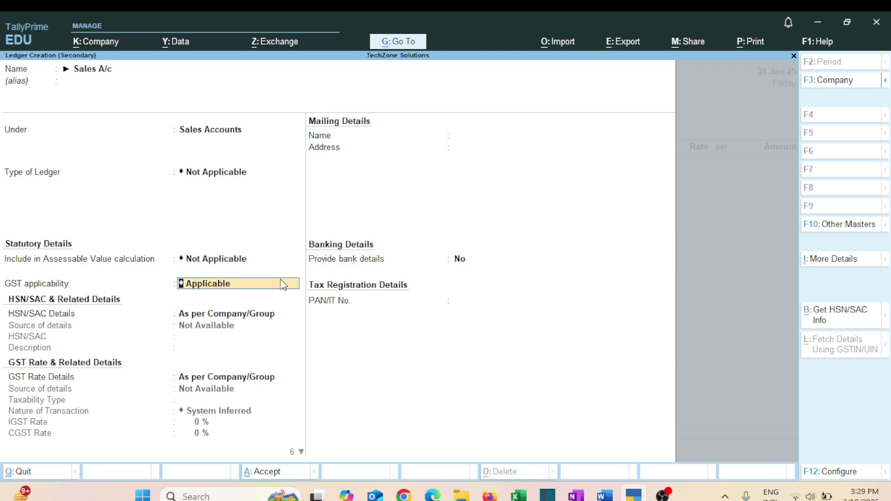
{"action": "key", "text": "Return"}
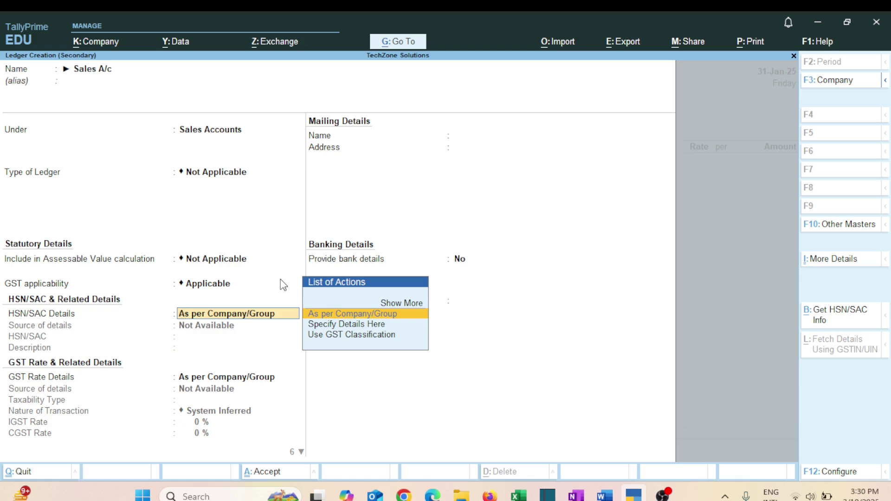
{"action": "key", "text": "Return"}
{"action": "key", "text": "Return"}
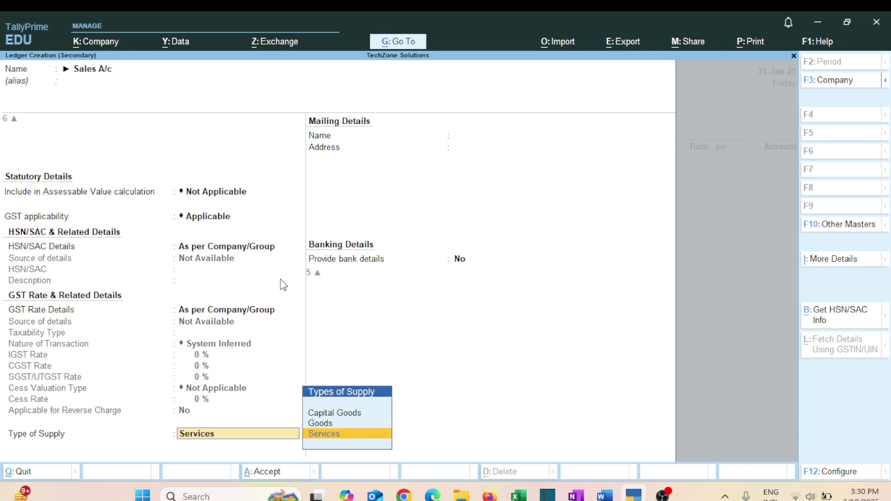
{"action": "key", "text": "Up"}
{"action": "key", "text": "Return"}
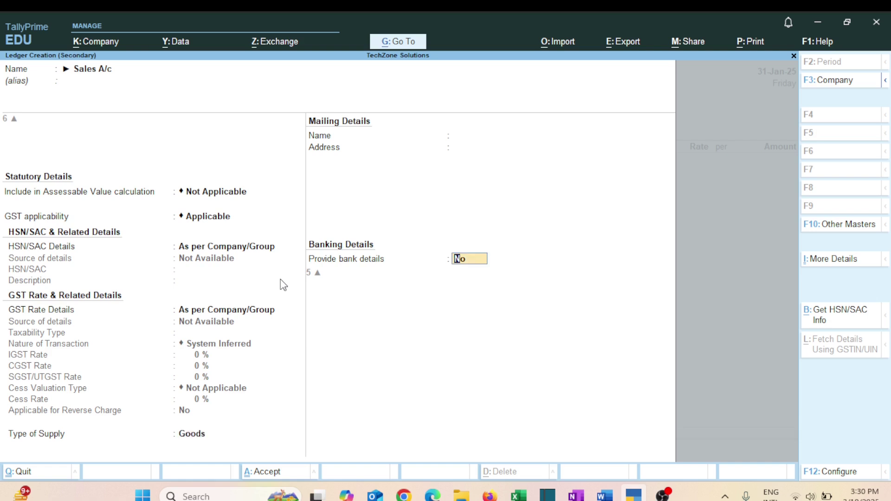
{"action": "key", "text": "Return"}
{"action": "key", "text": "Return"}
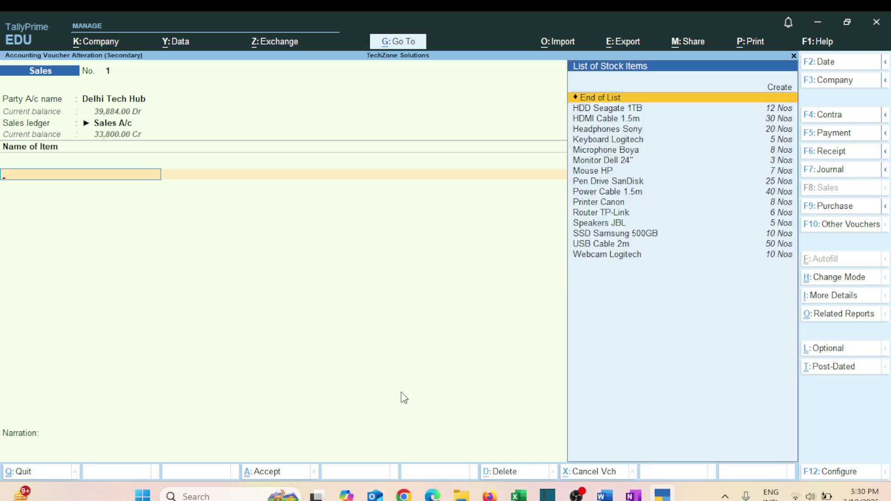
- Add the stock item Keyboard Logitech to the sales voucher and allocate it from Delhi Godown
{"action": "key", "text": "Down"}
{"action": "key", "text": "Down"}
{"action": "key", "text": "Down"}
{"action": "key", "text": "Down"}
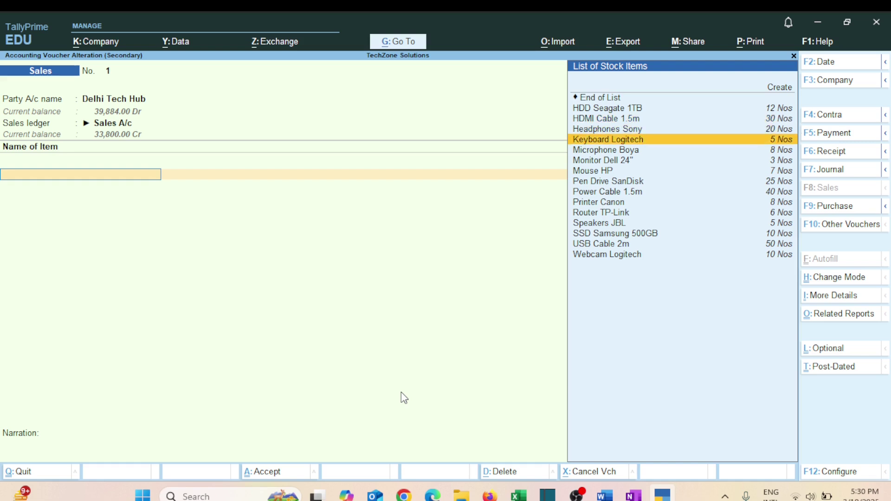
{"action": "key", "text": "Return"}
{"action": "key", "text": "Return"}
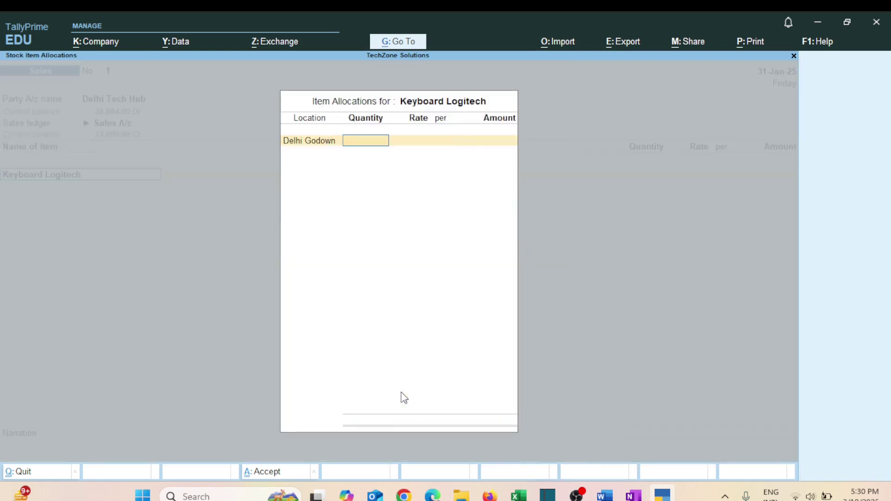
- Enter a quantity of 5 Nos at a rate of 600 for Keyboard Logitech and accept the allocation
{"action": "type", "text": "5"}
{"action": "key", "text": "Return"}
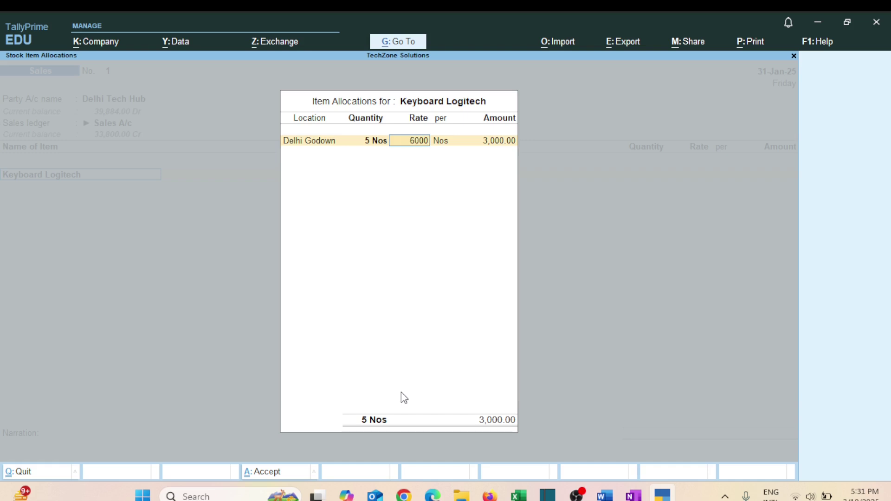
{"action": "key", "text": "Return"}
{"action": "key", "text": "Return"}
{"action": "key", "text": "Return"}
{"action": "key", "text": "Return"}
{"action": "key", "text": "Return"}
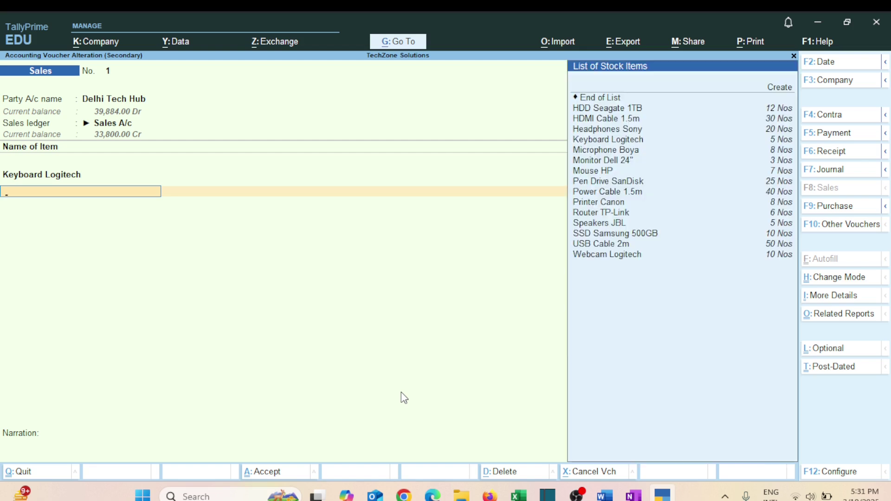
- Add Mouse HP as the second item and allocate it from Delhi Godown
{"action": "key", "text": "Down"}
{"action": "key", "text": "Down"}
{"action": "key", "text": "Down"}
{"action": "key", "text": "Down"}
{"action": "key", "text": "Down"}
{"action": "key", "text": "Down"}
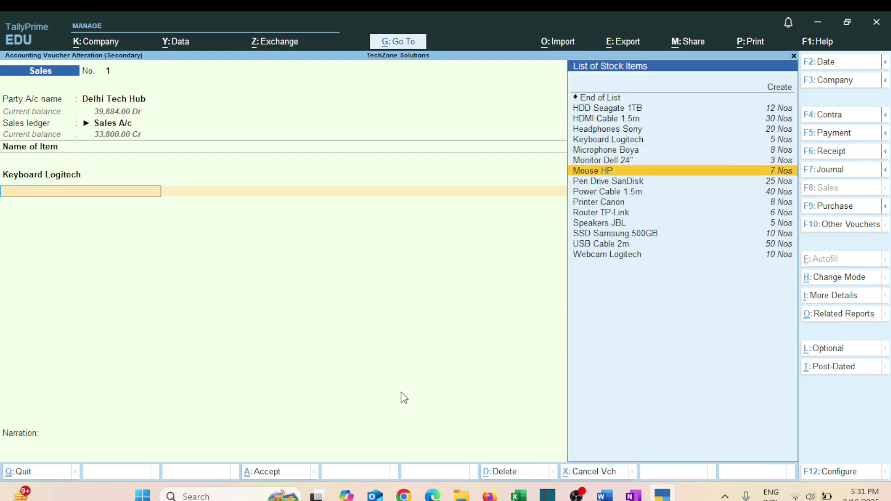
{"action": "key", "text": "Return"}
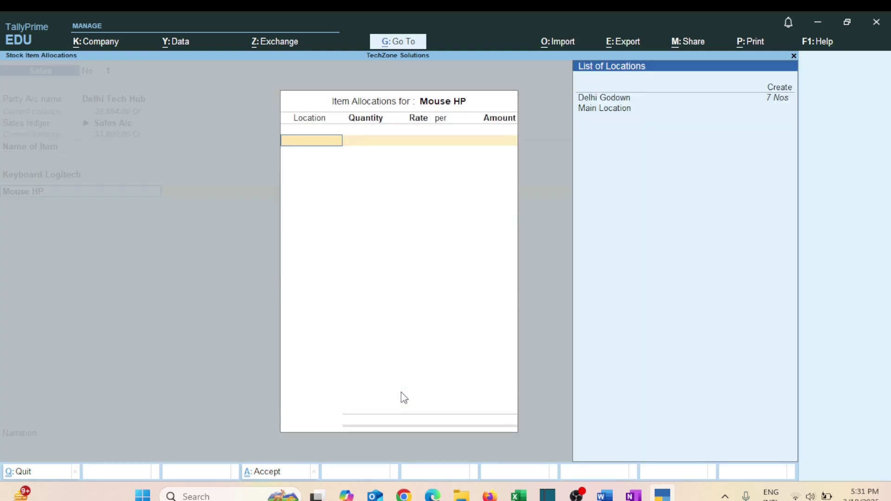
{"action": "key", "text": "Down"}
{"action": "key", "text": "Down"}
{"action": "key", "text": "Up"}
{"action": "key", "text": "Return"}
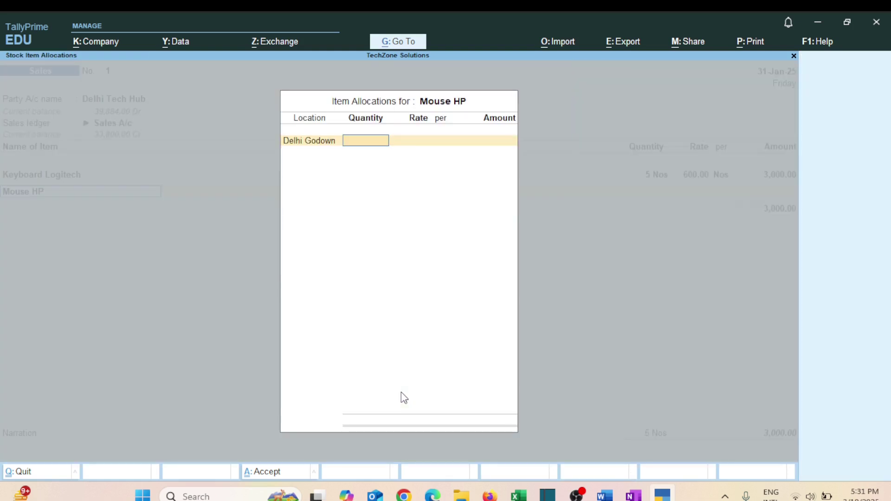
- Enter a quantity of 8 Nos at a rate of 350 for Mouse HP and accept the allocation
{"action": "type", "text": "8"}
{"action": "key", "text": "Return"}
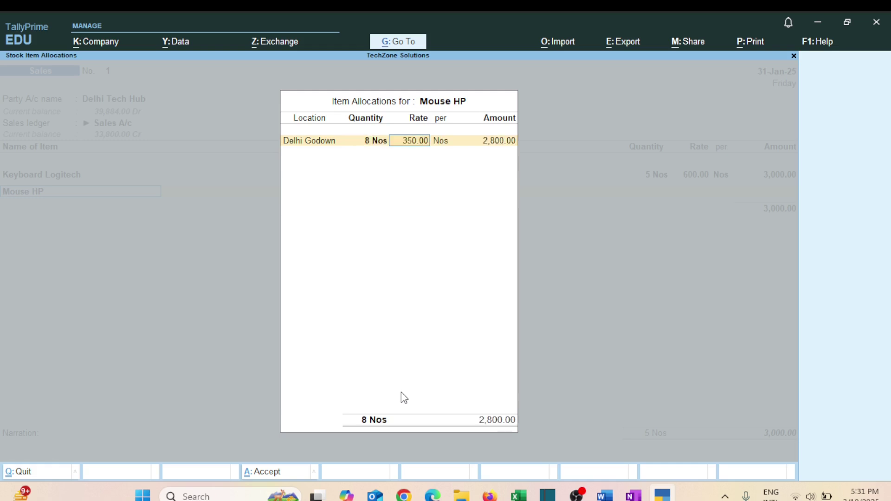
{"action": "type", "text": "350"}
{"action": "key", "text": "Return"}
{"action": "key", "text": "Return"}
{"action": "key", "text": "Return"}
{"action": "key", "text": "Return"}
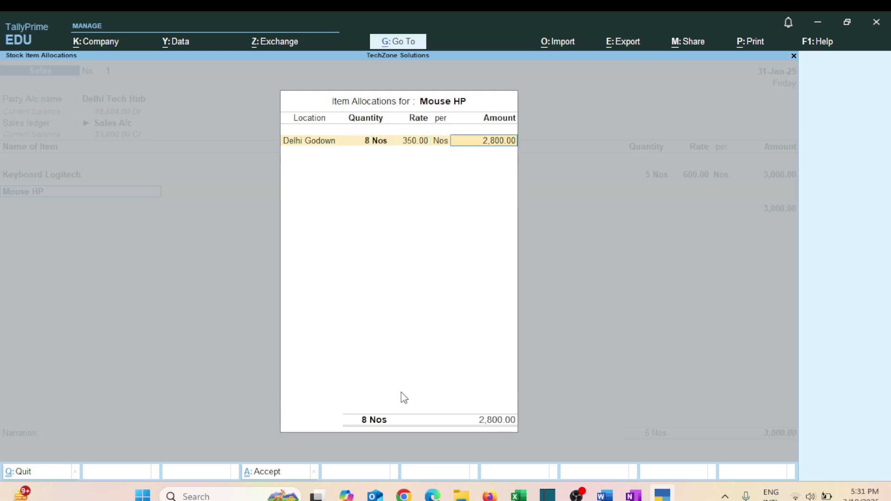
{"action": "key", "text": "Return"}
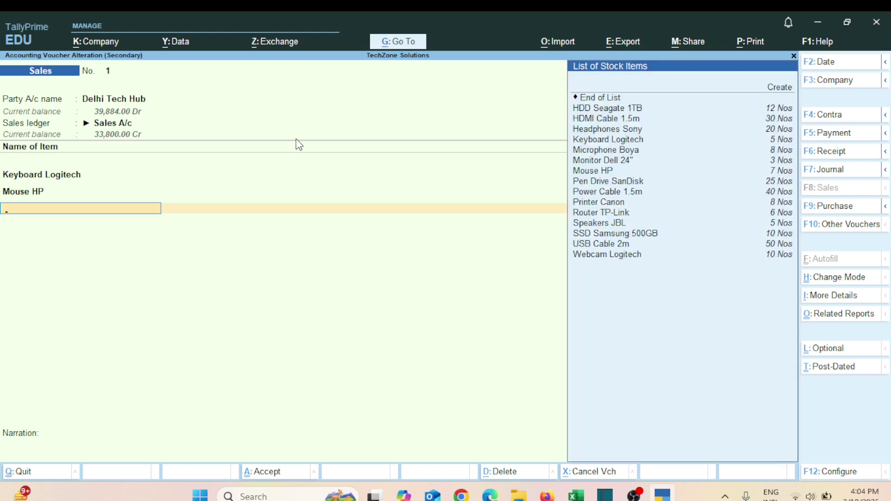
- Add Monitor Dell 24" as the third item and allocate it from Delhi Godown
{"action": "key", "text": "Down"}
{"action": "key", "text": "Down"}
{"action": "key", "text": "Down"}
{"action": "key", "text": "Down"}
{"action": "key", "text": "Down"}
{"action": "key", "text": "Down"}
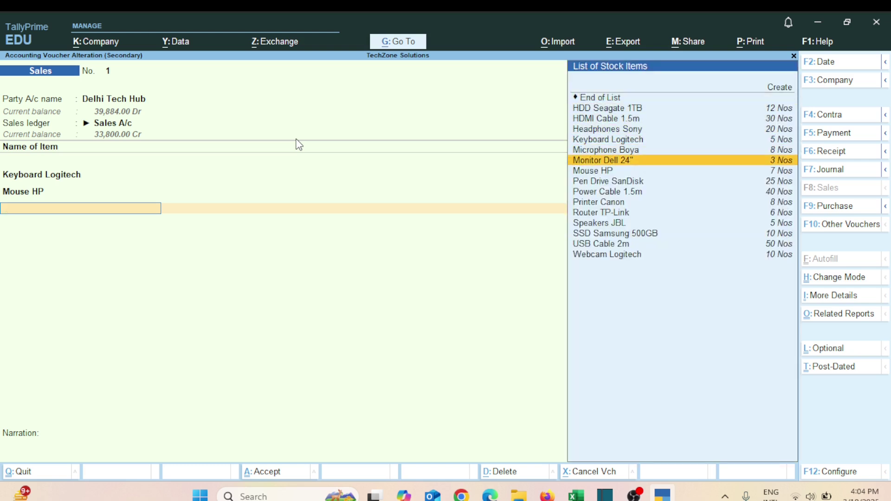
{"action": "key", "text": "Return"}
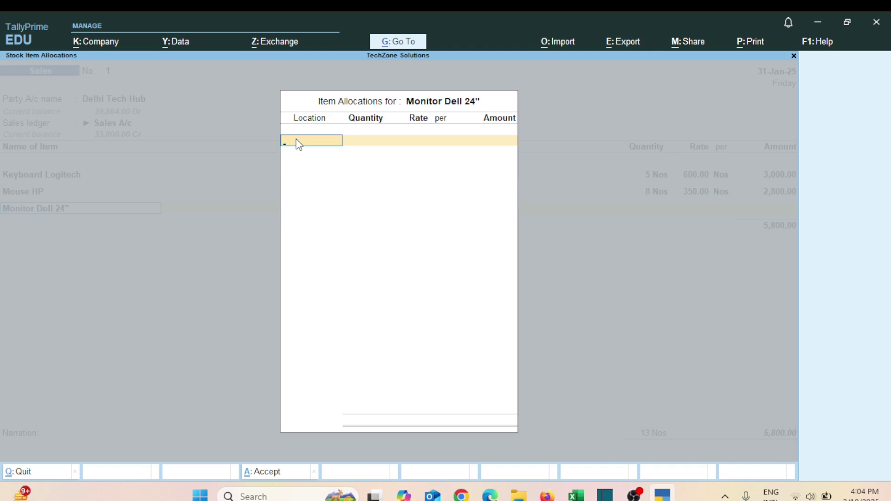
{"action": "key", "text": "Down"}
{"action": "key", "text": "Return"}
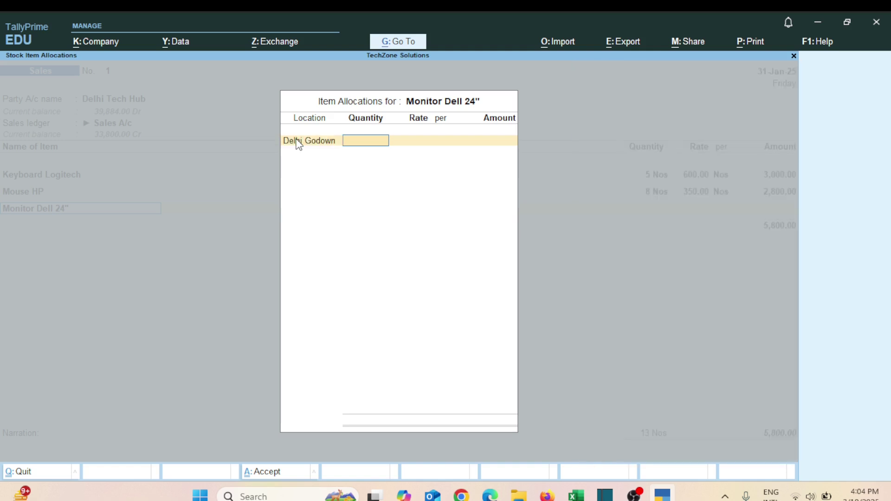
- Enter a quantity of 2 Nos at a rate of 14,000 for Monitor Dell 24" and accept the item line
{"action": "type", "text": "2"}
{"action": "key", "text": "Return"}
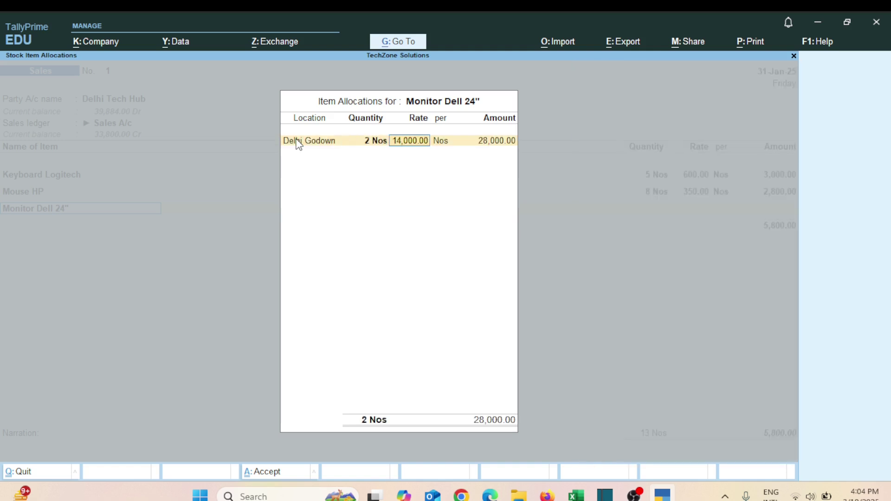
{"action": "type", "text": "14000"}
{"action": "key", "text": "Return"}
{"action": "key", "text": "Return"}
{"action": "key", "text": "Return"}
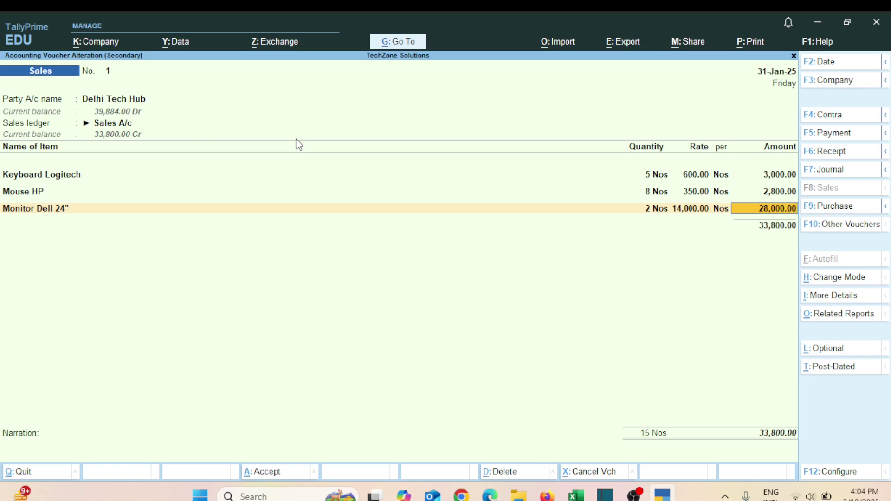
{"action": "key", "text": "Return"}
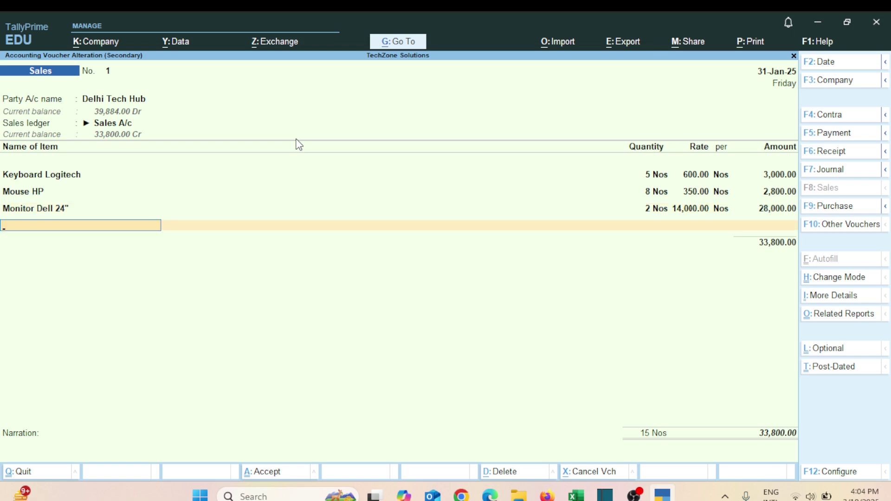
- End the item list and add the CGST and SGST tax ledgers with their calculated amounts
{"action": "key", "text": "Return"}
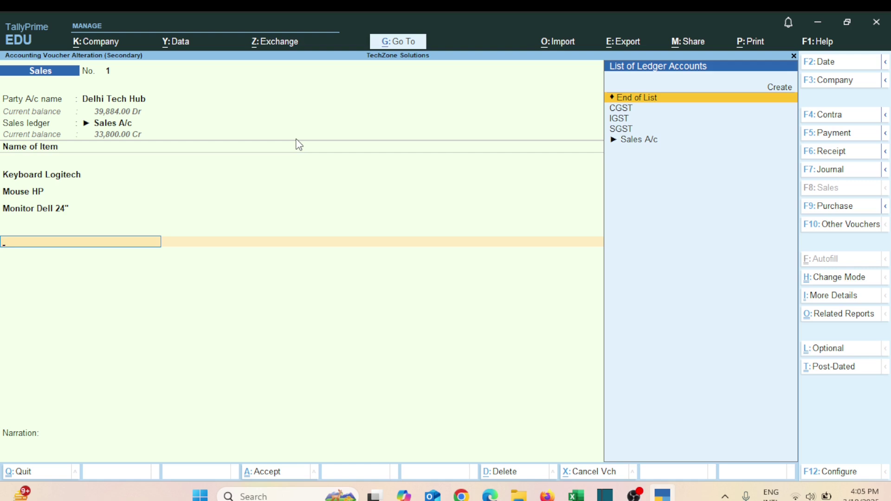
{"action": "key", "text": "Down"}
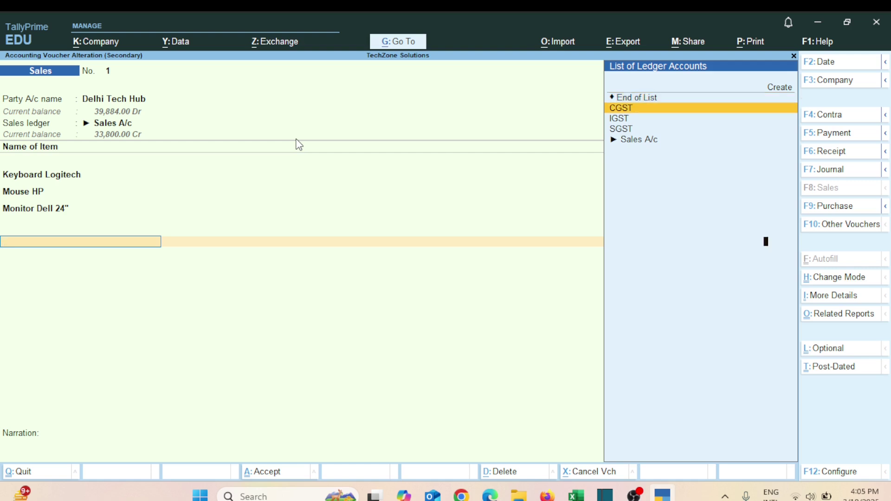
{"action": "key", "text": "Return"}
{"action": "key", "text": "Return"}
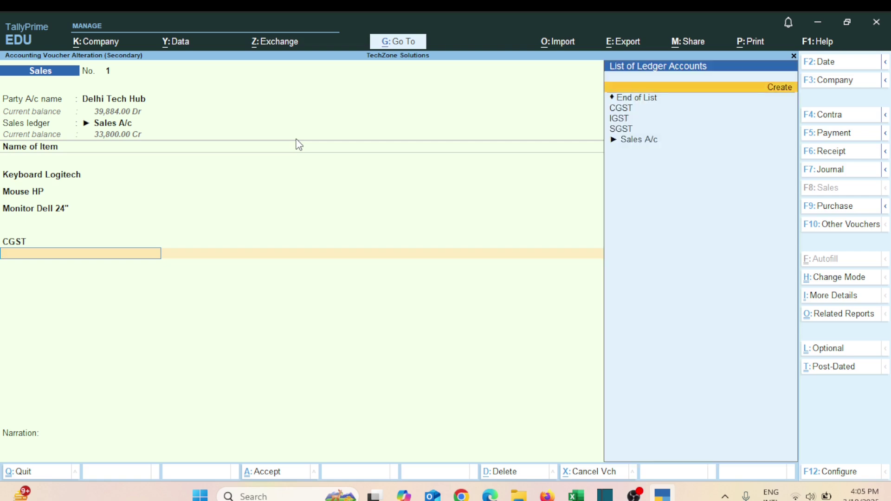
{"action": "key", "text": "Down"}
{"action": "key", "text": "Down"}
{"action": "key", "text": "Down"}
{"action": "key", "text": "Down"}
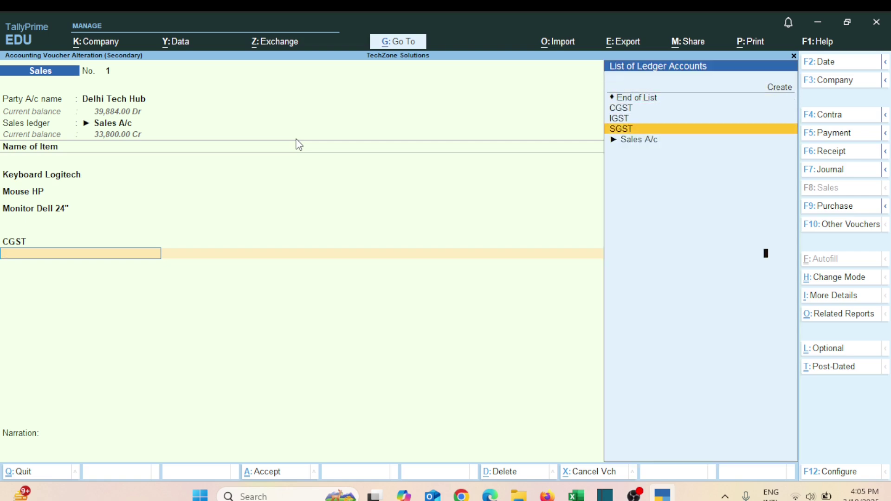
{"action": "key", "text": "Return"}
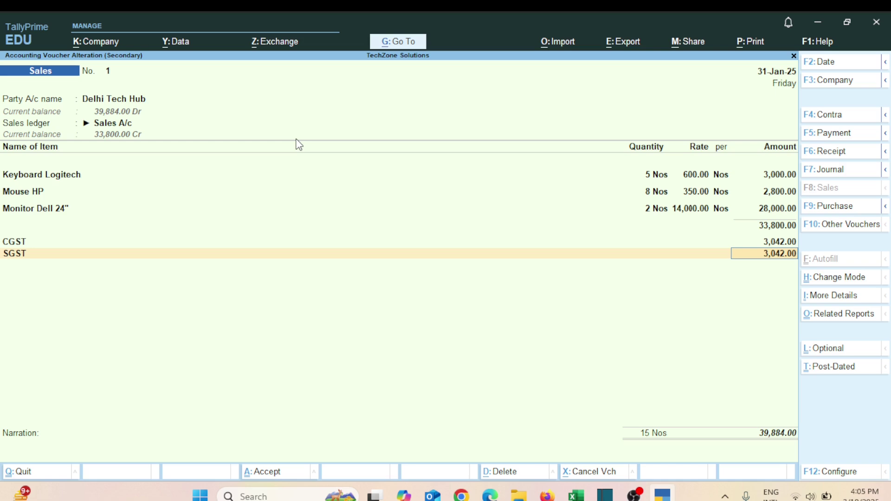
{"action": "key", "text": "Return"}
{"action": "key", "text": "Return"}
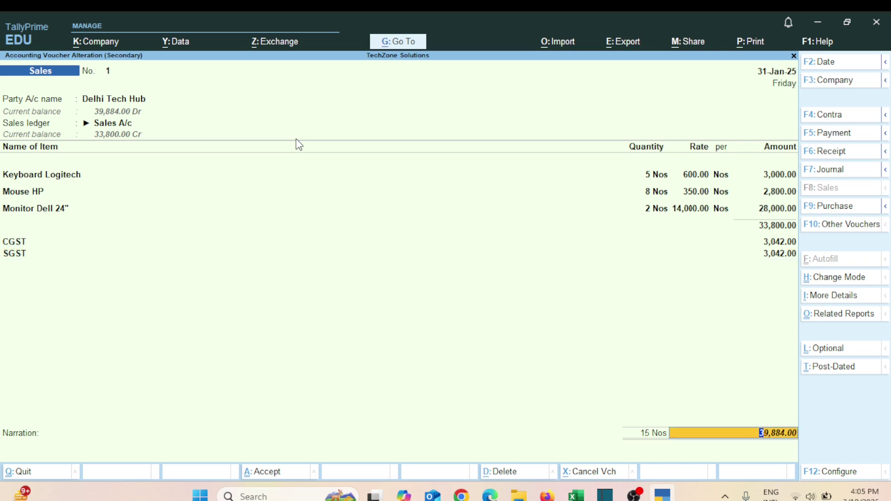
- Record the full invoice amount for Delhi Tech Hub as New Ref 1 without credit days and proceed to the narration
{"action": "key", "text": "Return"}
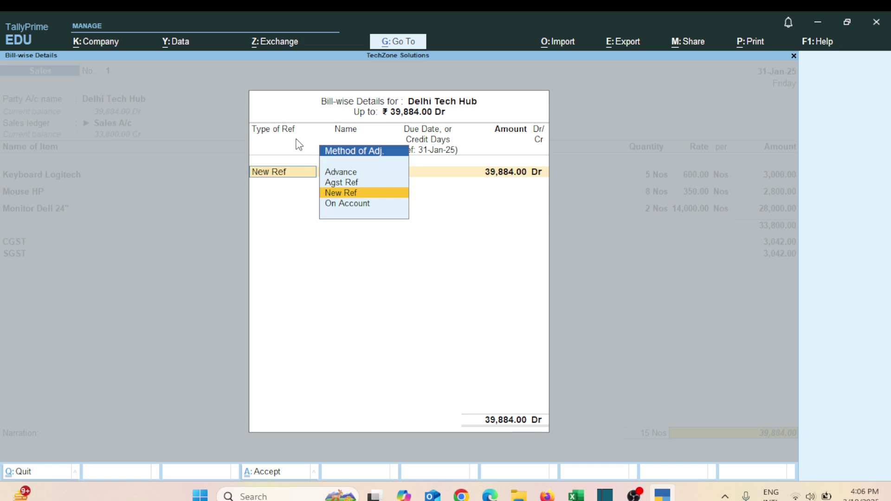
{"action": "key", "text": "Return"}
{"action": "key", "text": "Return"}
{"action": "key", "text": "Return"}
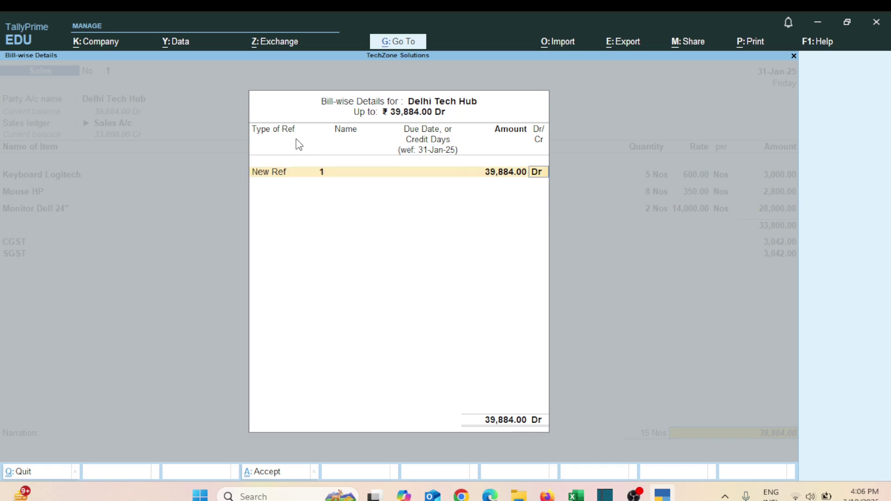
{"action": "key", "text": "Return"}
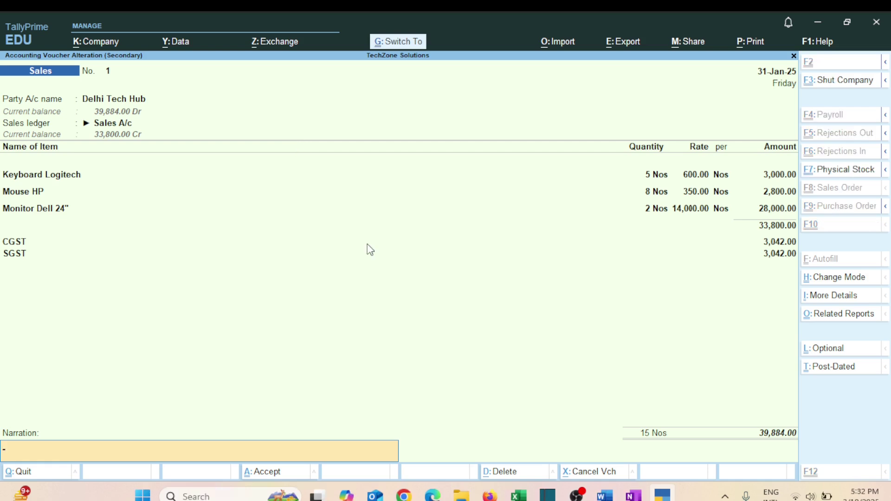
- Enter the narration "Being goods sold on credit" for the Delhi Tech Hub sales voucher and finish the entry
{"action": "key", "text": "ctrl+alt+v"}
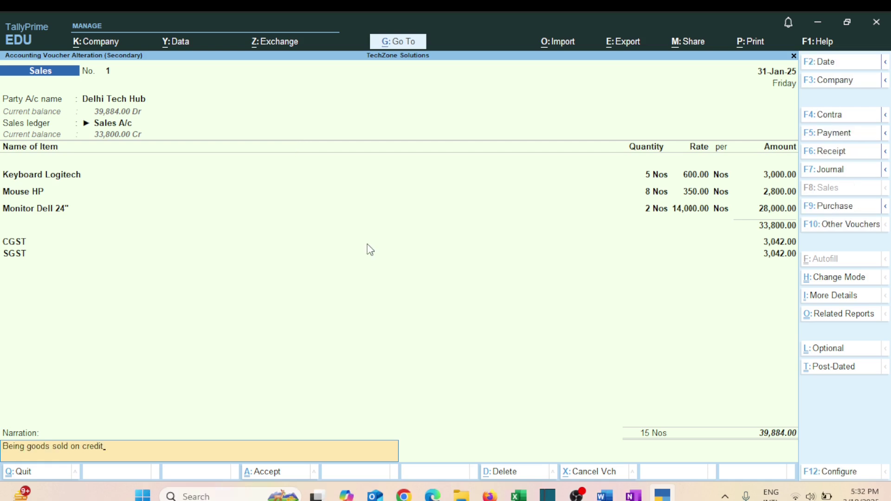
{"action": "key", "text": "Return"}
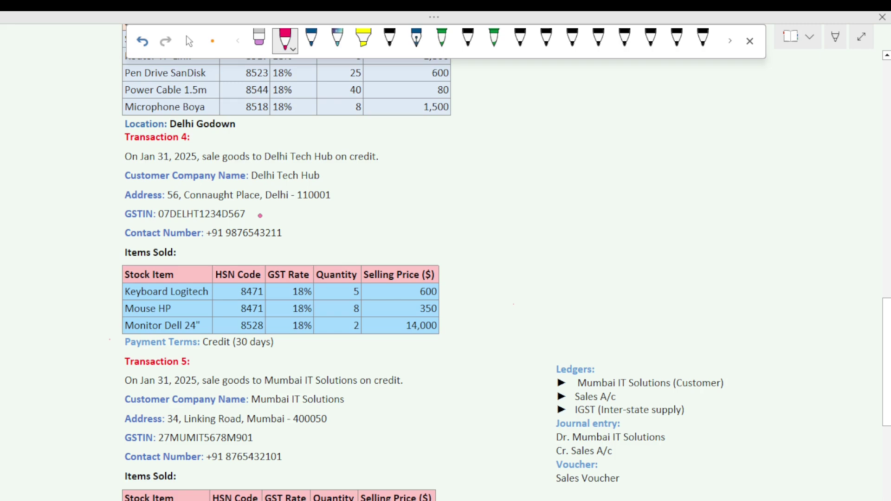
- In the transactions document, mark Transaction 5's date, sale description and customer name, and bracket the customer's address, GSTIN and contact lines
{"action": "scroll", "coordinate": [260, 215], "scroll_direction": "down", "scroll_amount": 3}
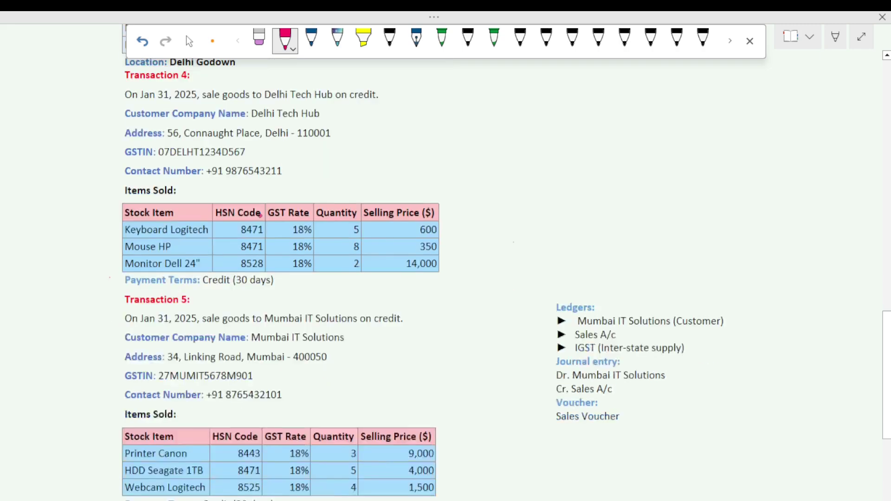
{"action": "scroll", "coordinate": [260, 215], "scroll_direction": "down", "scroll_amount": 2}
{"action": "left_click_drag", "start_coordinate": [108, 156], "coordinate": [126, 154]}
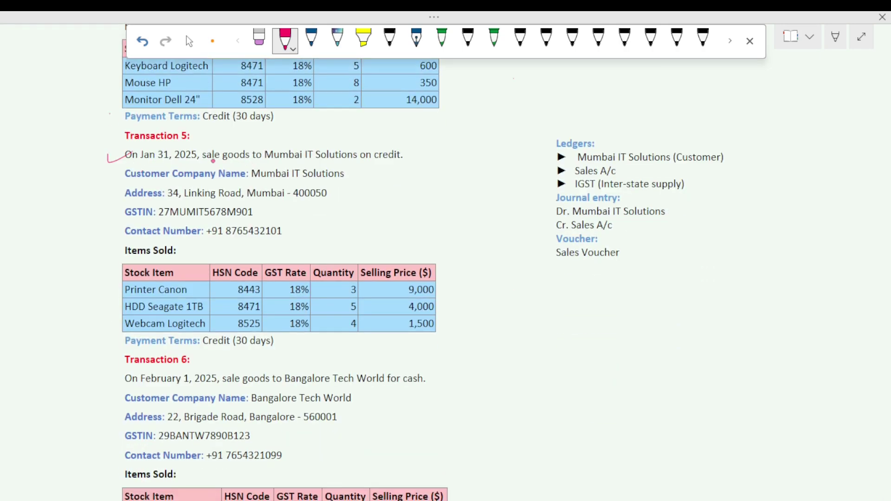
{"action": "left_click_drag", "start_coordinate": [208, 163], "coordinate": [396, 169]}
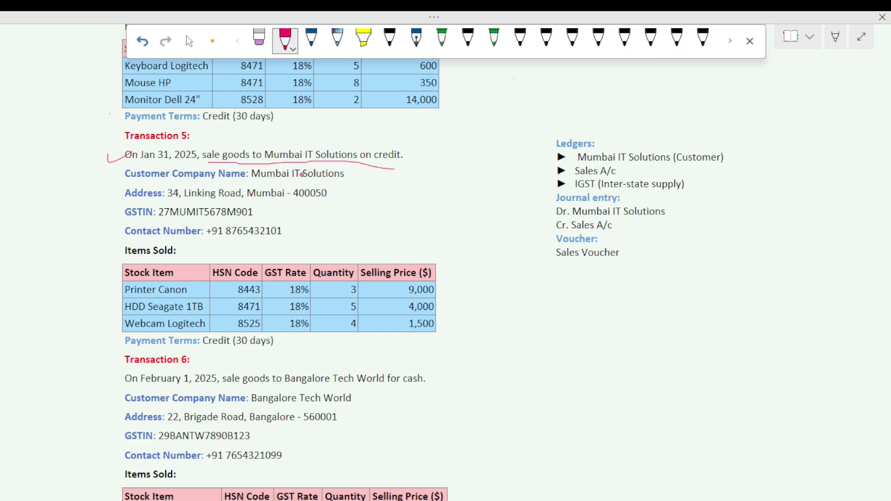
{"action": "left_click_drag", "start_coordinate": [152, 183], "coordinate": [193, 181]}
{"action": "left_click_drag", "start_coordinate": [254, 183], "coordinate": [317, 184]}
{"action": "left_click_drag", "start_coordinate": [113, 189], "coordinate": [110, 233]}
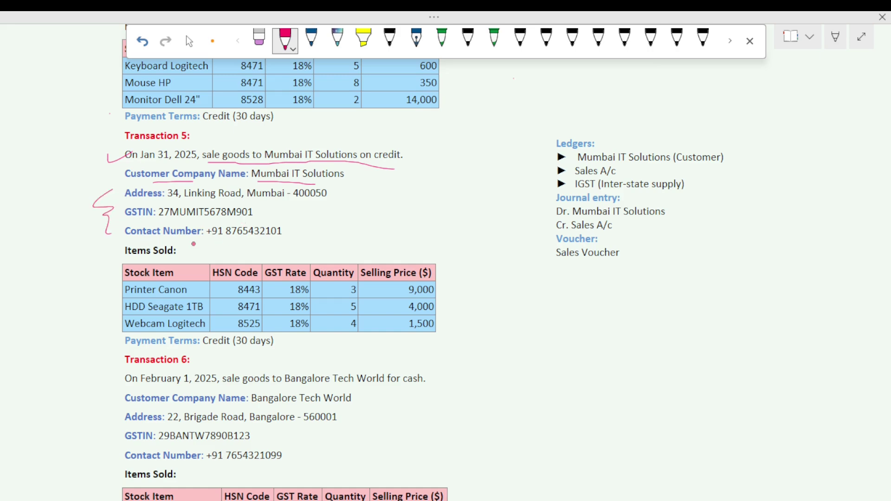
- Tick Transaction 5's three sold items and the table's column headings, and underline the 30-day credit term
{"action": "left_click_drag", "start_coordinate": [104, 251], "coordinate": [130, 251]}
{"action": "mouse_move", "coordinate": [102, 290]}
{"action": "left_mouse_down"}
{"action": "mouse_move", "coordinate": [131, 289]}
{"action": "mouse_move", "coordinate": [139, 307]}
{"action": "left_mouse_up"}
{"action": "left_click_drag", "start_coordinate": [102, 330], "coordinate": [142, 321]}
{"action": "mouse_move", "coordinate": [225, 259]}
{"action": "left_mouse_down"}
{"action": "mouse_move", "coordinate": [342, 242]}
{"action": "mouse_move", "coordinate": [380, 255]}
{"action": "mouse_move", "coordinate": [441, 254]}
{"action": "left_mouse_up"}
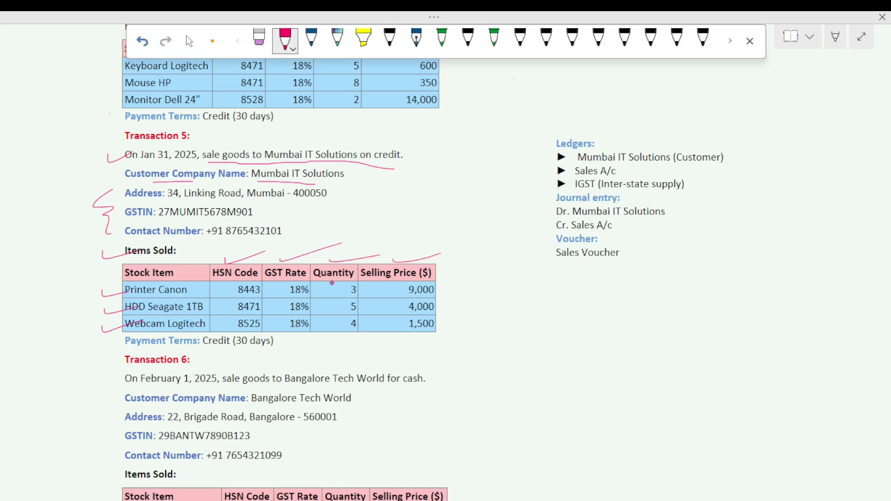
{"action": "left_click_drag", "start_coordinate": [234, 350], "coordinate": [297, 351]}
- Tick Transaction 5's customer, Sales A/c and IGST ledgers, and mark its journal entry and voucher type
{"action": "left_click_drag", "start_coordinate": [527, 145], "coordinate": [593, 135]}
{"action": "left_click_drag", "start_coordinate": [699, 143], "coordinate": [746, 144]}
{"action": "mouse_move", "coordinate": [533, 168]}
{"action": "left_mouse_down"}
{"action": "mouse_move", "coordinate": [557, 170]}
{"action": "mouse_move", "coordinate": [570, 184]}
{"action": "left_mouse_up"}
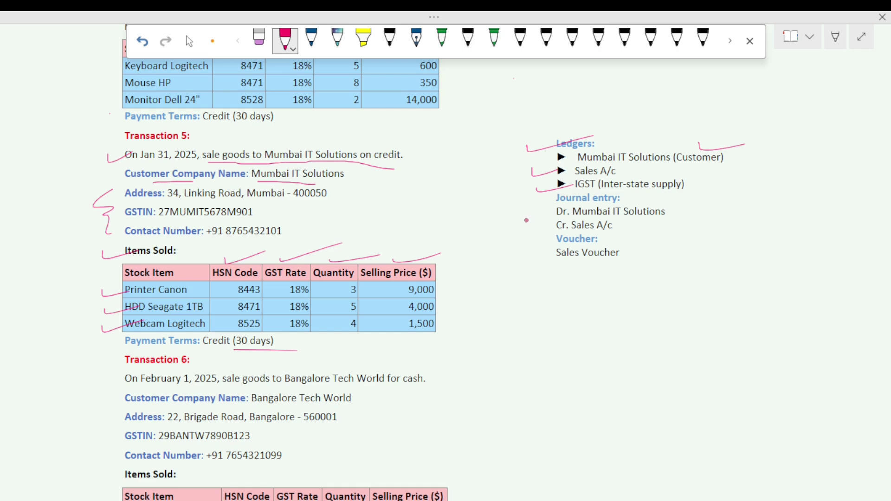
{"action": "mouse_move", "coordinate": [528, 198]}
{"action": "left_mouse_down"}
{"action": "mouse_move", "coordinate": [564, 195]}
{"action": "mouse_move", "coordinate": [560, 227]}
{"action": "left_mouse_up"}
{"action": "left_click_drag", "start_coordinate": [533, 257], "coordinate": [568, 250]}
- Switch to TallyPrime and set the new sales voucher's date to 31-Jan-25
{"action": "key", "text": "alt+Tab"}
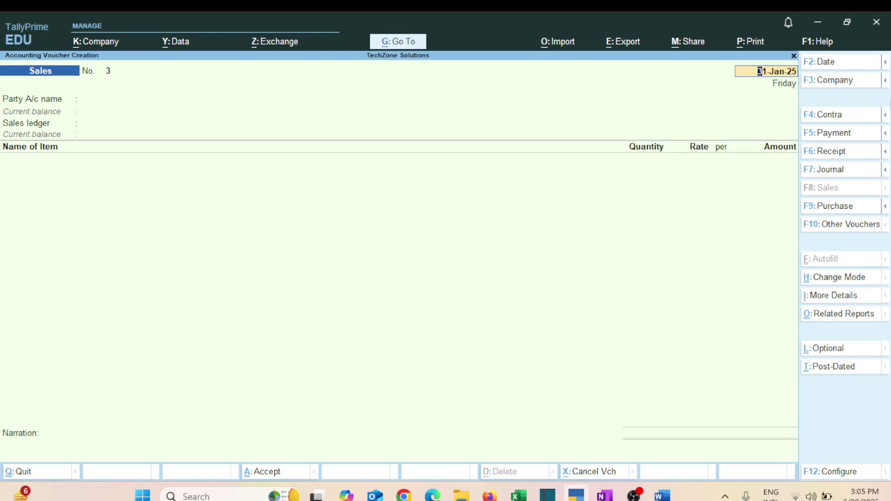
{"action": "key", "text": "F2"}
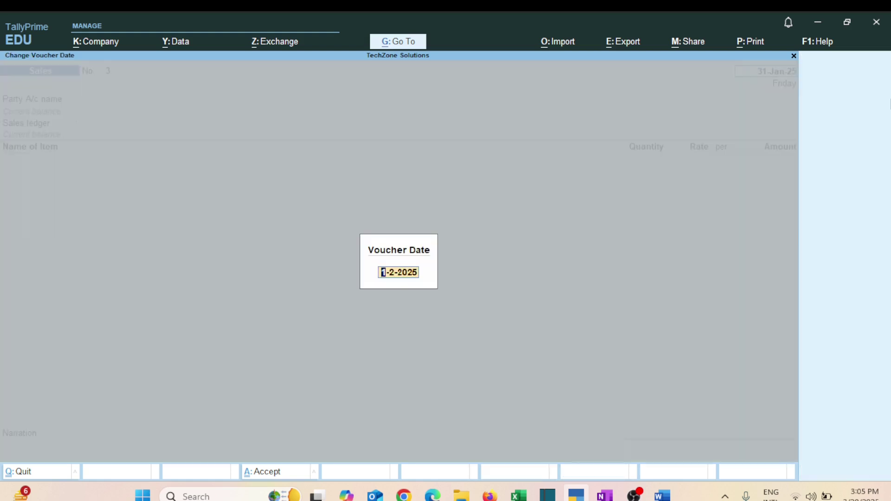
{"action": "key", "text": "Return"}
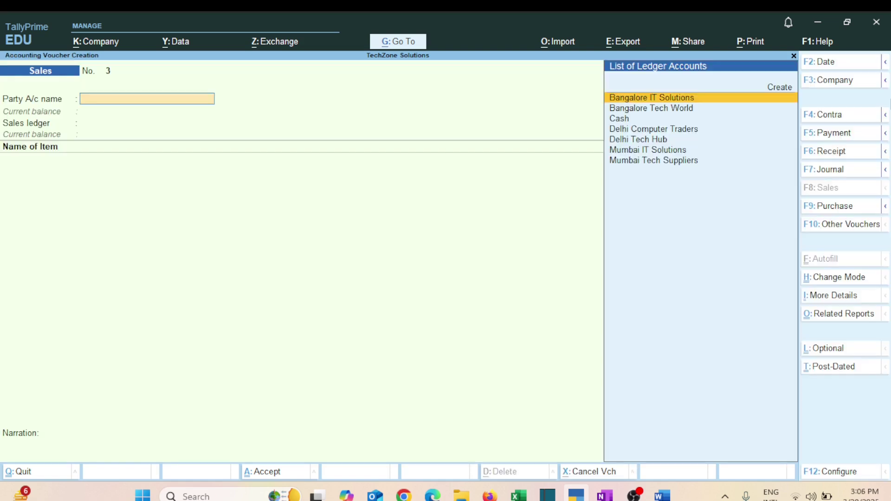
- Select Mumbai IT Solutions as the party, accept its party details and choose Sales A/c as the sales ledger
{"action": "key", "text": "Down"}
{"action": "key", "text": "Down"}
{"action": "key", "text": "Down"}
{"action": "key", "text": "Down"}
{"action": "key", "text": "Down"}
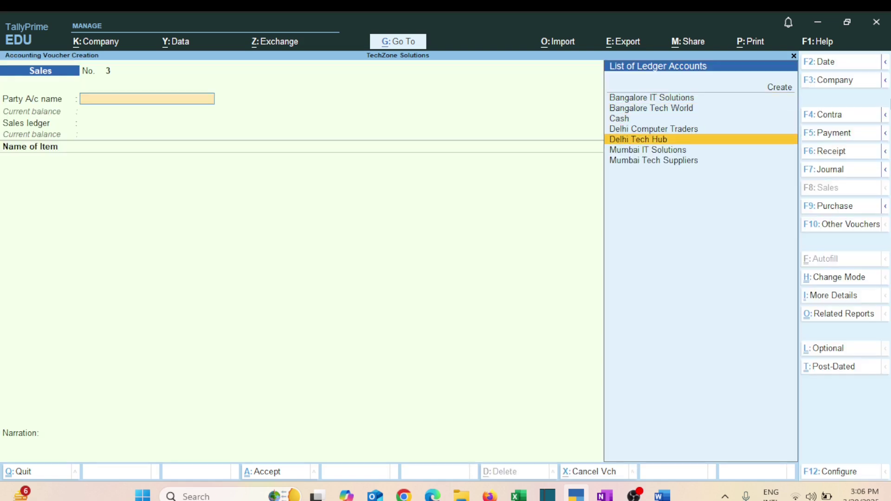
{"action": "key", "text": "Return"}
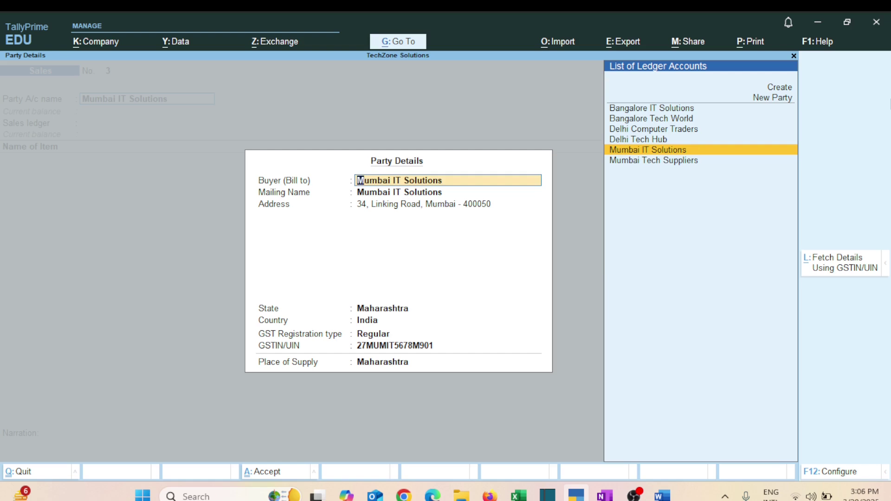
{"action": "key", "text": "ctrl+a"}
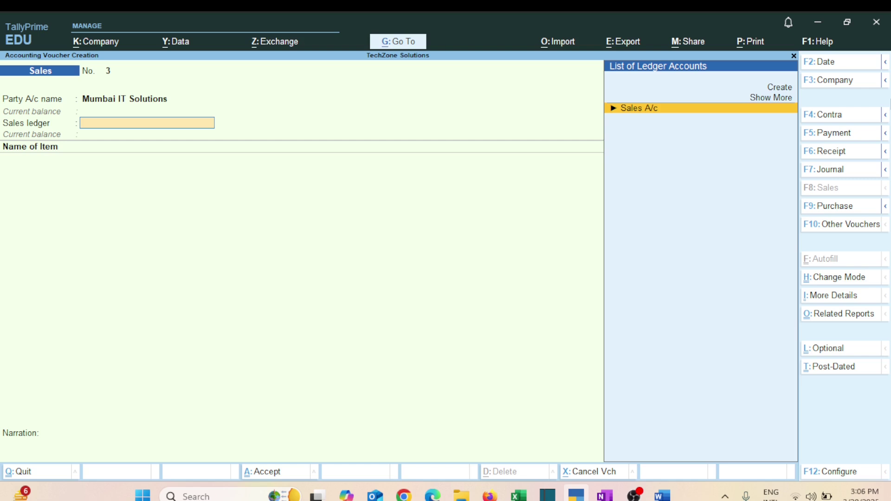
{"action": "key", "text": "Return"}
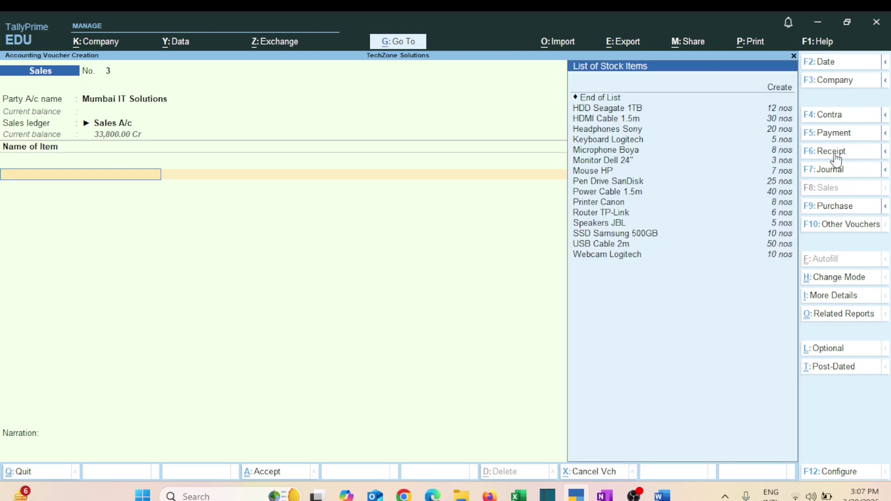
- Add Printer Canon as the first item and allocate it from Delhi Godown
{"action": "key", "text": "Down"}
{"action": "key", "text": "Down"}
{"action": "key", "text": "Down"}
{"action": "key", "text": "Down"}
{"action": "key", "text": "Down"}
{"action": "key", "text": "Down"}
{"action": "key", "text": "Down"}
{"action": "key", "text": "Down"}
{"action": "key", "text": "Down"}
{"action": "key", "text": "Down"}
{"action": "key", "text": "Down"}
{"action": "key", "text": "Down"}
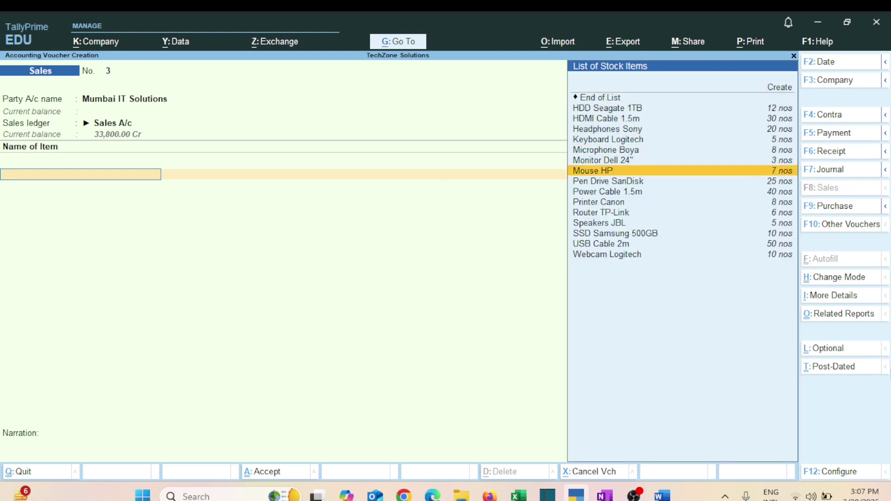
{"action": "key", "text": "Return"}
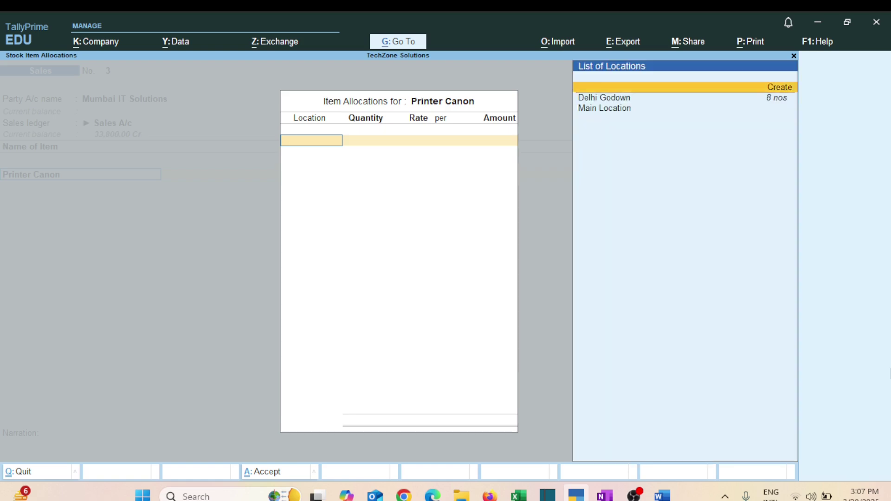
{"action": "key", "text": "Down"}
{"action": "key", "text": "Return"}
- Enter a quantity of 3 nos at a rate of 9,000 for Printer Canon and accept the item line
{"action": "type", "text": "3"}
{"action": "key", "text": "Return"}
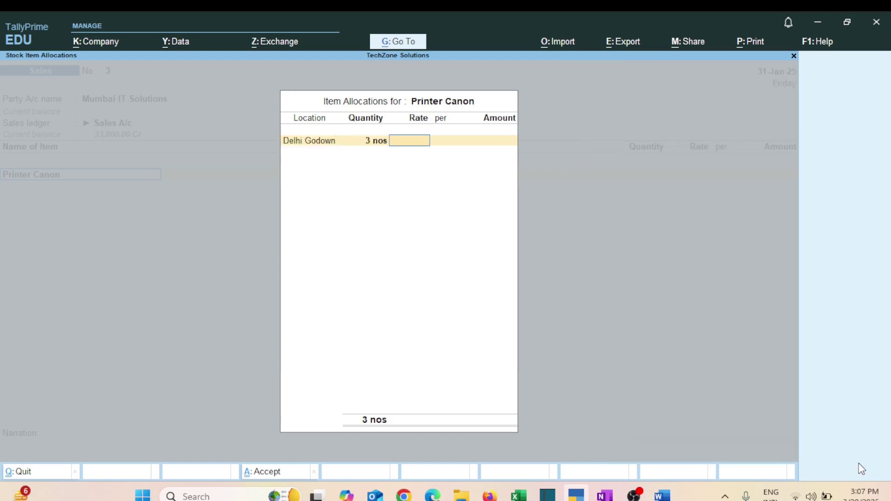
{"action": "type", "text": "9000"}
{"action": "key", "text": "Return"}
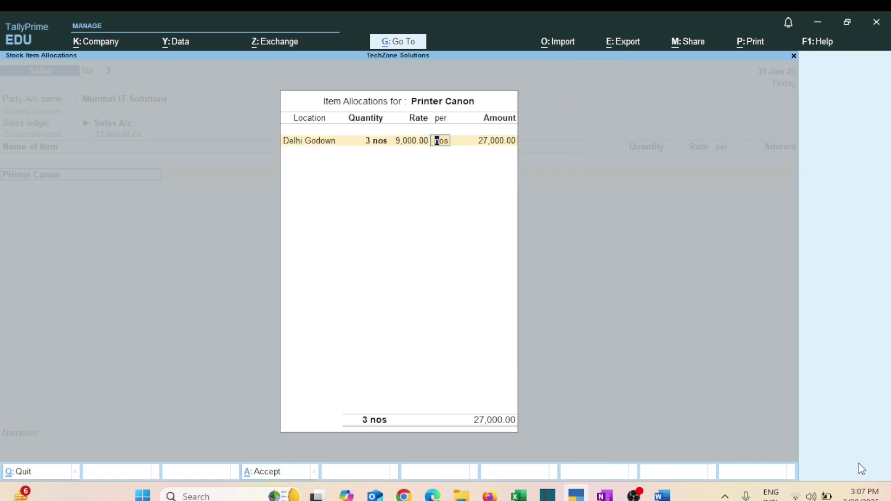
{"action": "key", "text": "Return"}
{"action": "key", "text": "Return"}
{"action": "key", "text": "Return"}
{"action": "key", "text": "Return"}
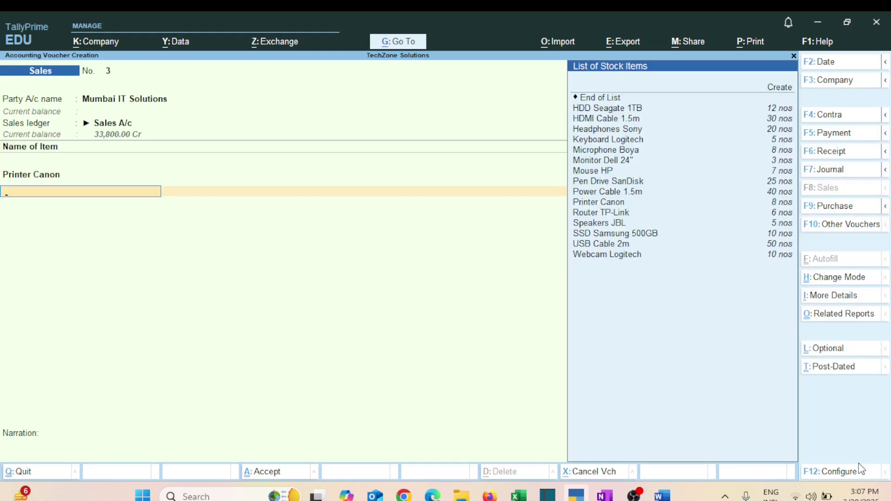
- Add HDD Seagate 1TB as the second item and allocate it from Delhi Godown
{"action": "key", "text": "Down"}
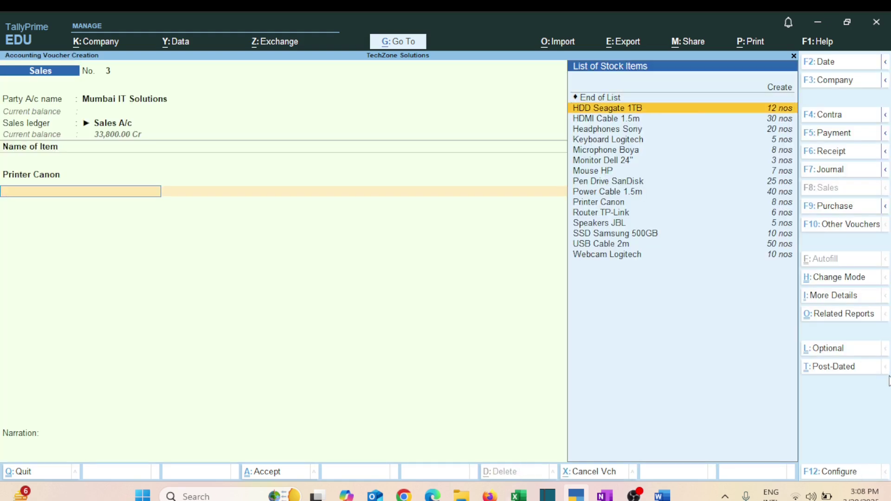
{"action": "key", "text": "Return"}
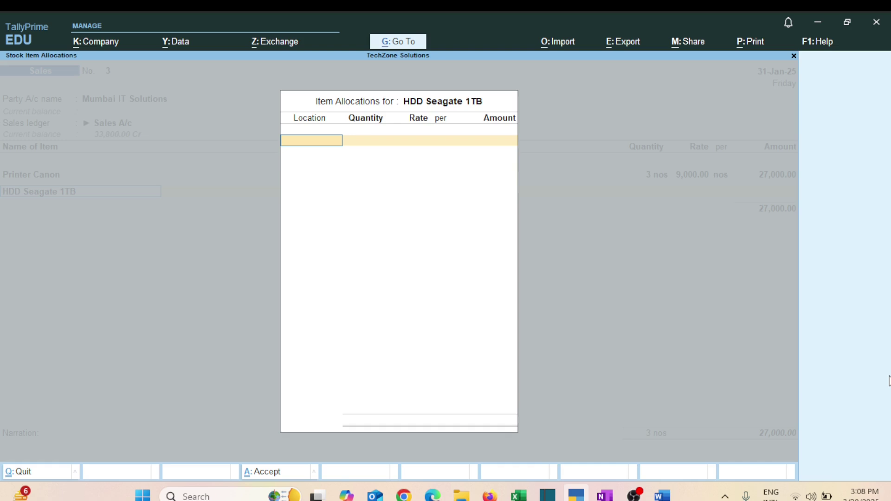
{"action": "key", "text": "Down"}
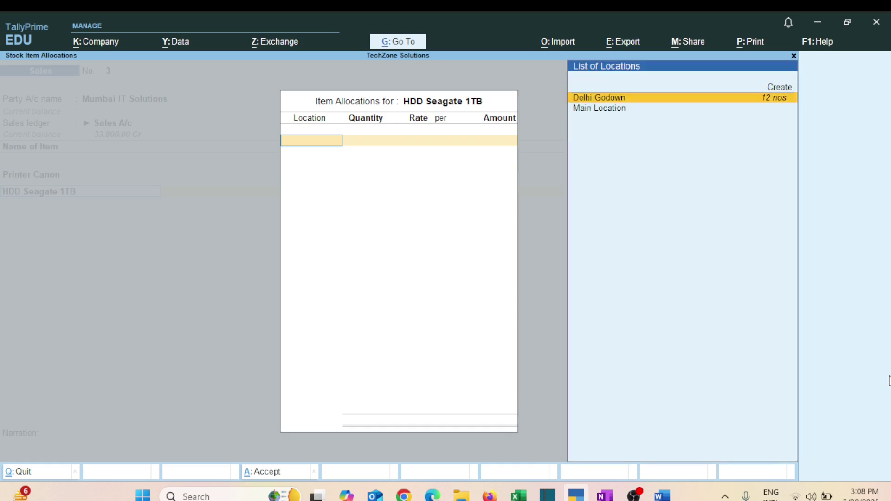
{"action": "key", "text": "Return"}
- Enter a quantity of 5 nos at a rate of 4,000 for HDD Seagate 1TB and accept the item line
{"action": "type", "text": "5"}
{"action": "key", "text": "Return"}
{"action": "type", "text": "4000"}
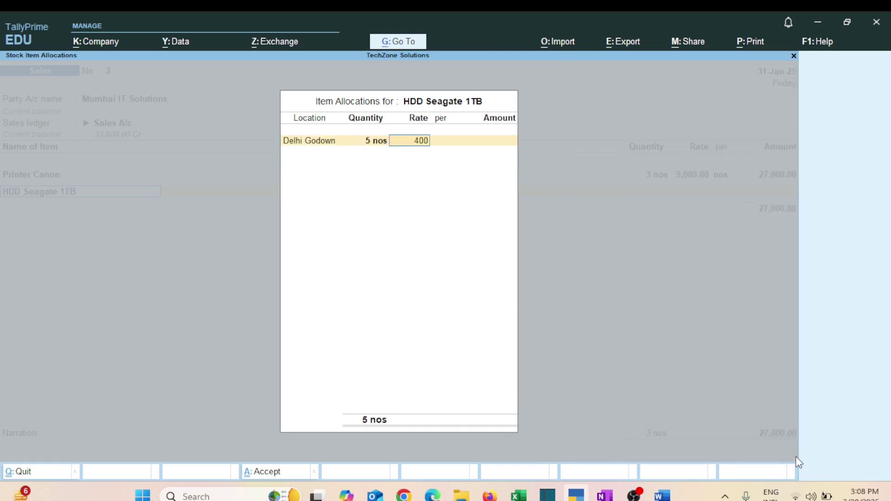
{"action": "key", "text": "Return"}
{"action": "key", "text": "Return"}
{"action": "key", "text": "Return"}
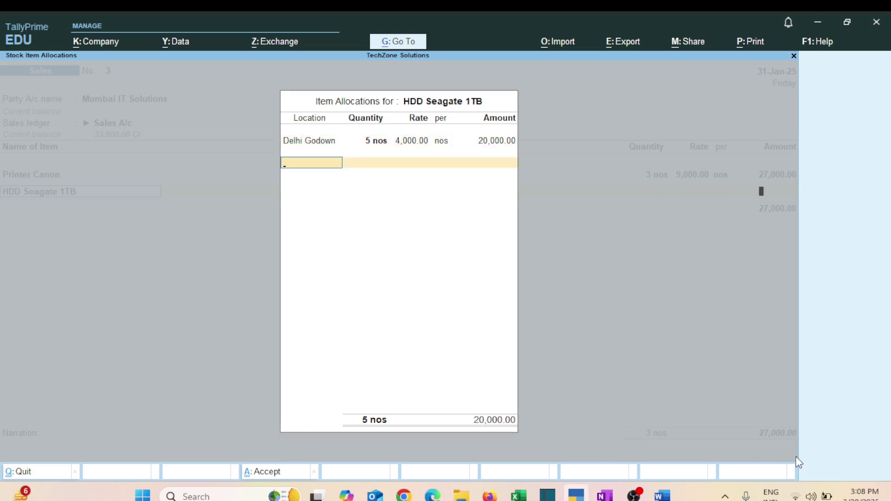
{"action": "key", "text": "Return"}
{"action": "key", "text": "Return"}
- Add Webcam Logitech as the third item and allocate it from Delhi Godown
{"action": "key", "text": "Down"}
{"action": "key", "text": "Down"}
{"action": "key", "text": "Down"}
{"action": "key", "text": "Down"}
{"action": "key", "text": "Down"}
{"action": "key", "text": "Down"}
{"action": "key", "text": "Down"}
{"action": "key", "text": "Down"}
{"action": "key", "text": "Down"}
{"action": "key", "text": "Down"}
{"action": "key", "text": "Down"}
{"action": "key", "text": "Down"}
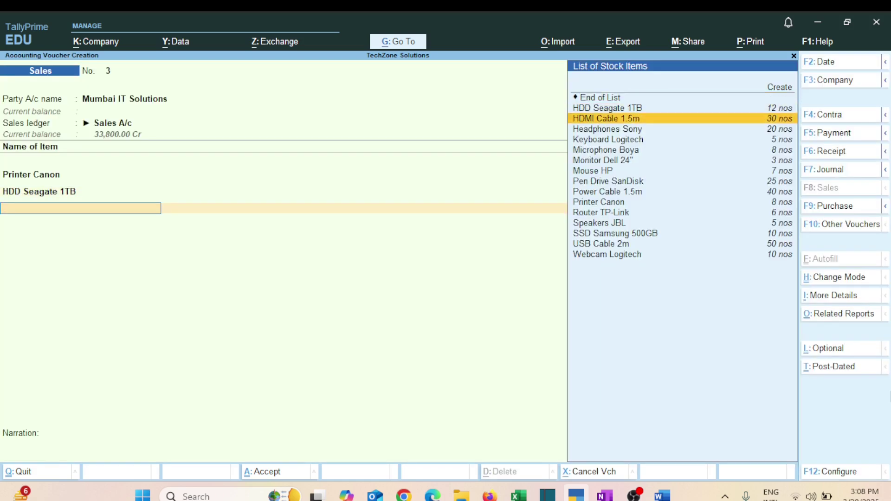
{"action": "key", "text": "Down"}
{"action": "key", "text": "Down"}
{"action": "key", "text": "Down"}
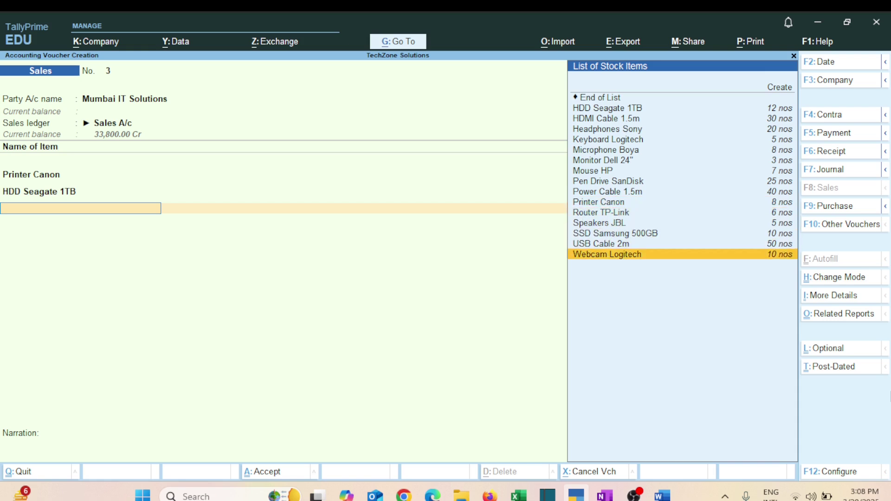
{"action": "key", "text": "Return"}
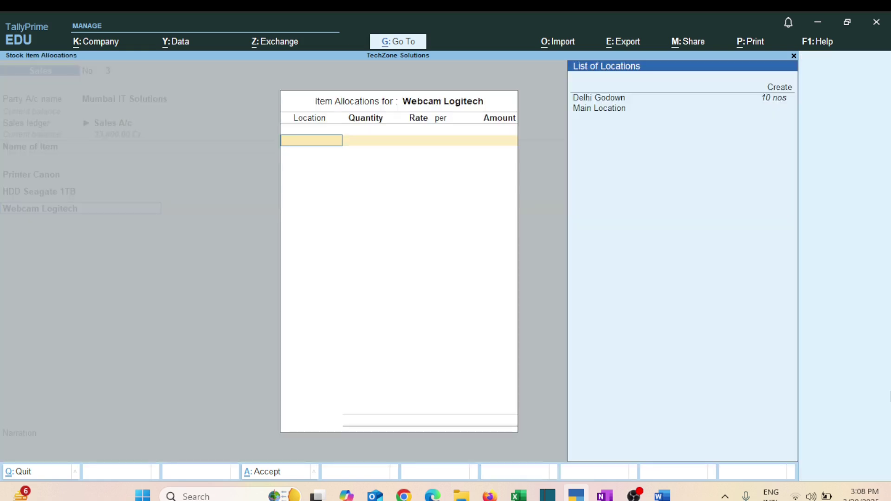
{"action": "key", "text": "Down"}
{"action": "key", "text": "Return"}
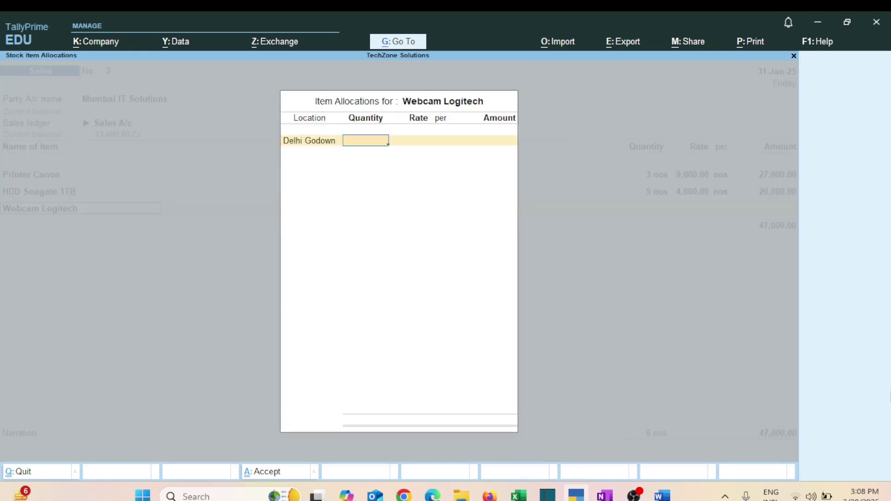
- Enter a quantity of 4 nos at a rate of 1,500 for Webcam Logitech and accept the item line
{"action": "type", "text": "4"}
{"action": "key", "text": "Return"}
{"action": "type", "text": "1500"}
{"action": "key", "text": "Return"}
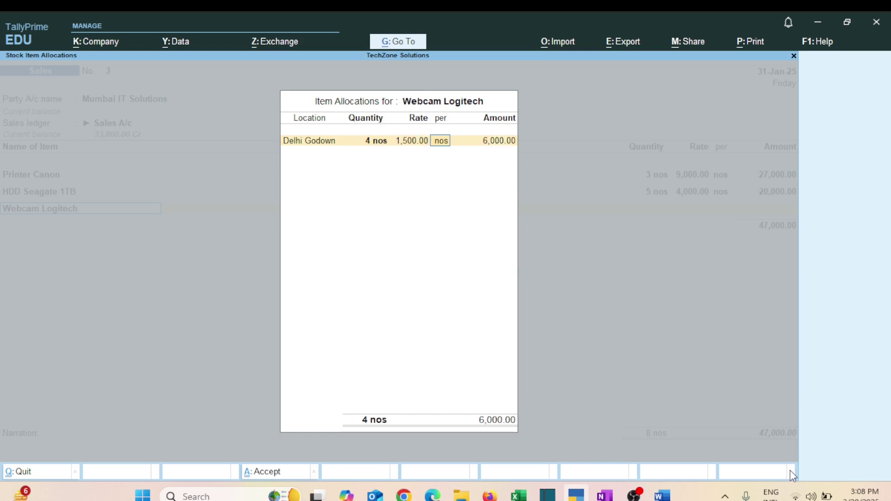
{"action": "key", "text": "Return"}
{"action": "key", "text": "Return"}
{"action": "key", "text": "Return"}
{"action": "key", "text": "Return"}
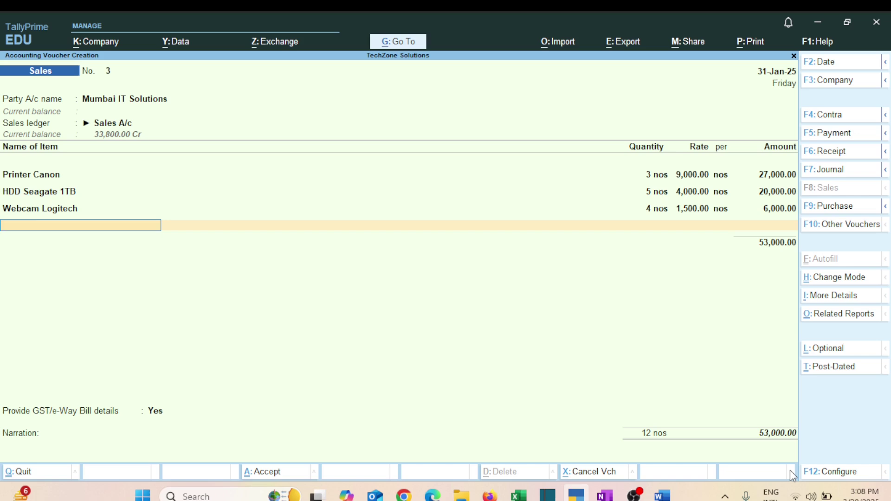
- End the item list, add the IGST ledger with its calculated amount and end the ledger list
{"action": "key", "text": "Return"}
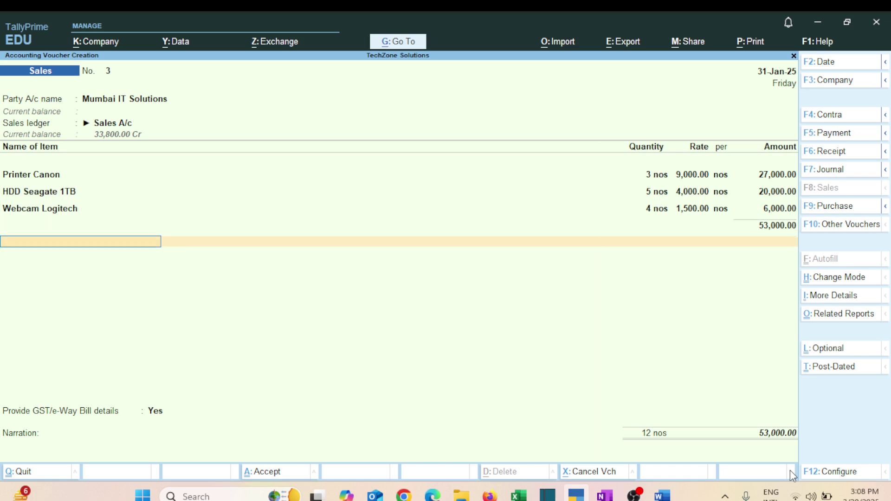
{"action": "key", "text": "Down"}
{"action": "key", "text": "Down"}
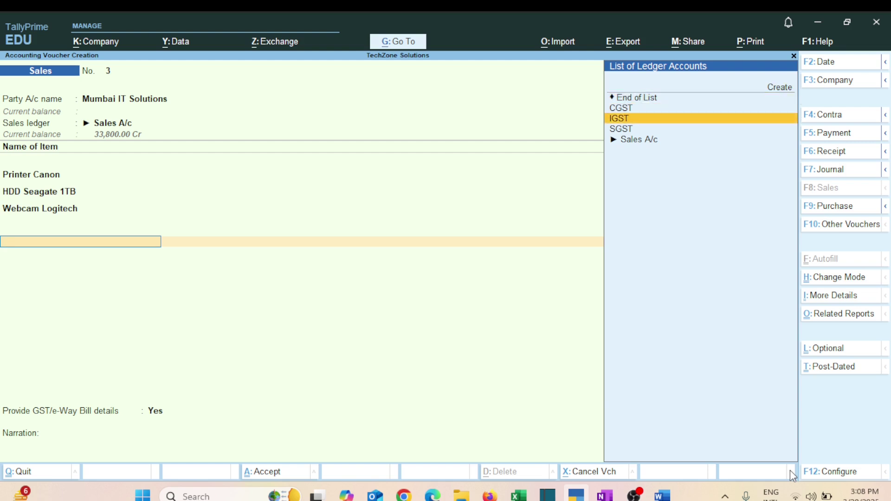
{"action": "key", "text": "Return"}
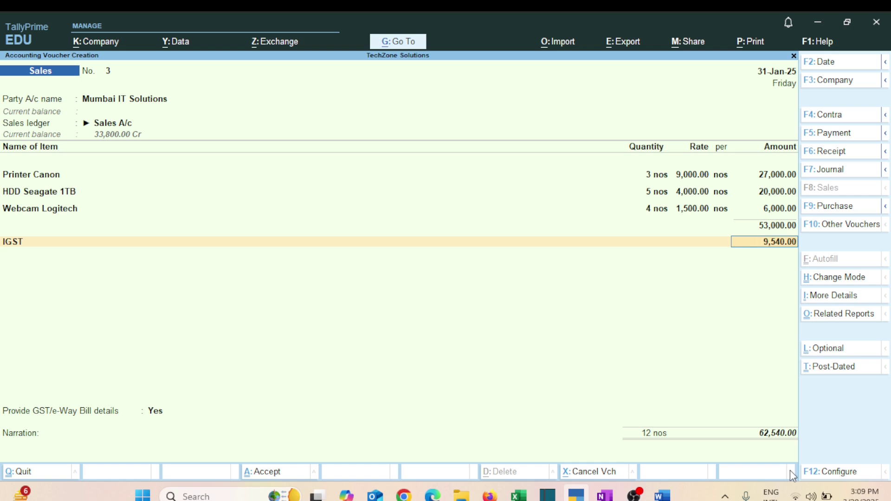
{"action": "key", "text": "Return"}
{"action": "key", "text": "Return"}
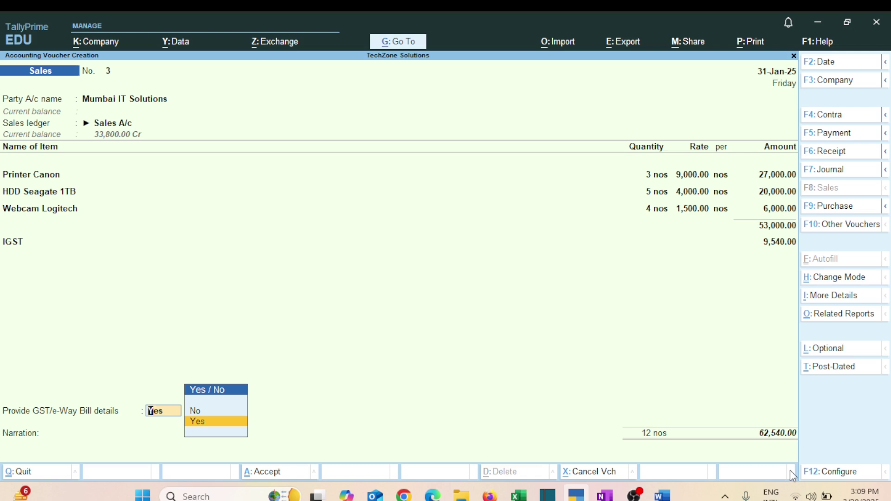
- Decline the GST/e-Way Bill details and allocate the Mumbai IT Solutions bill as a New Ref
{"action": "key", "text": "Up"}
{"action": "key", "text": "Return"}
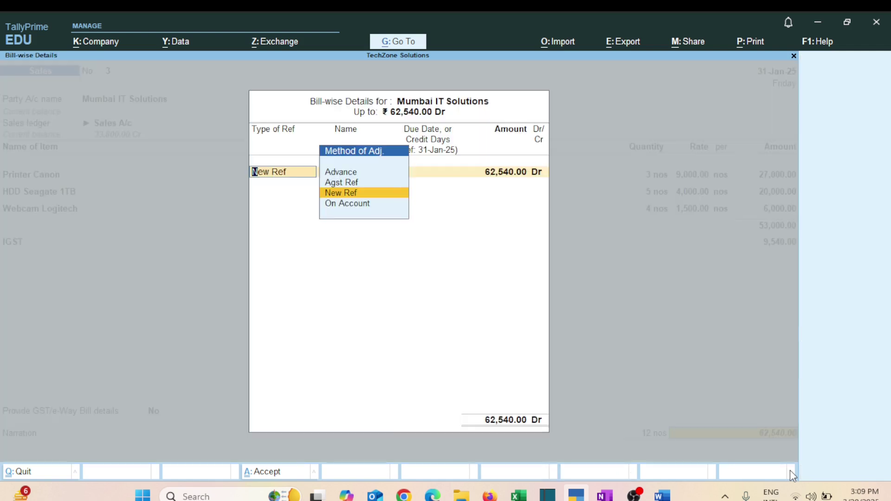
{"action": "key", "text": "Return"}
{"action": "key", "text": "Return"}
{"action": "key", "text": "Return"}
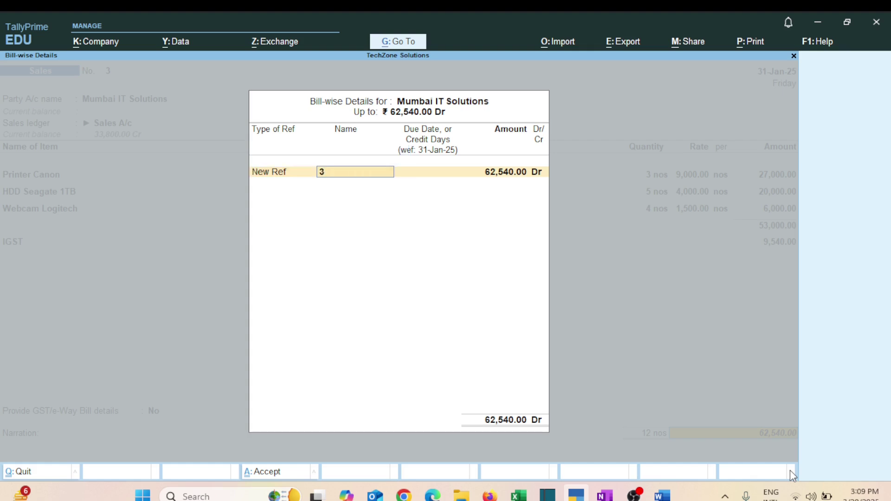
{"action": "key", "text": "Return"}
{"action": "key", "text": "Return"}
- Add the narration "Being goods sold on credit", then save the sales voucher and answer the e-Way Bill prompt
{"action": "type", "text": "Being goods sold on credit"}
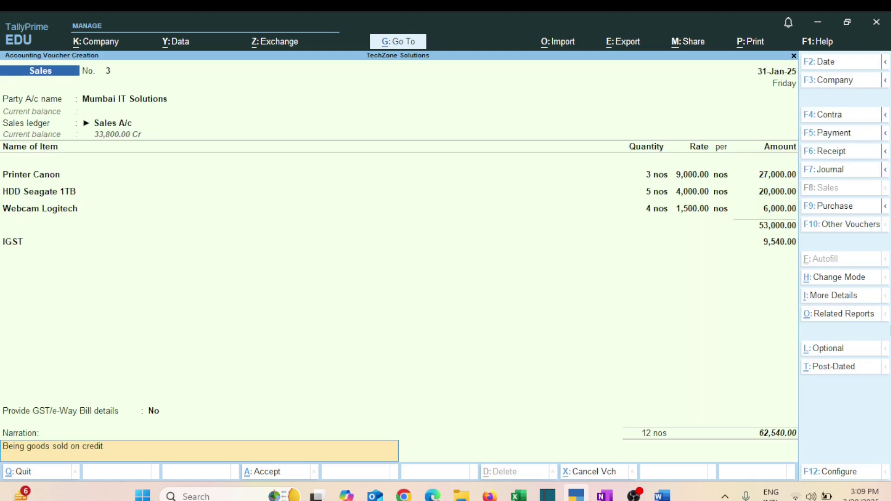
{"action": "key", "text": "Return"}
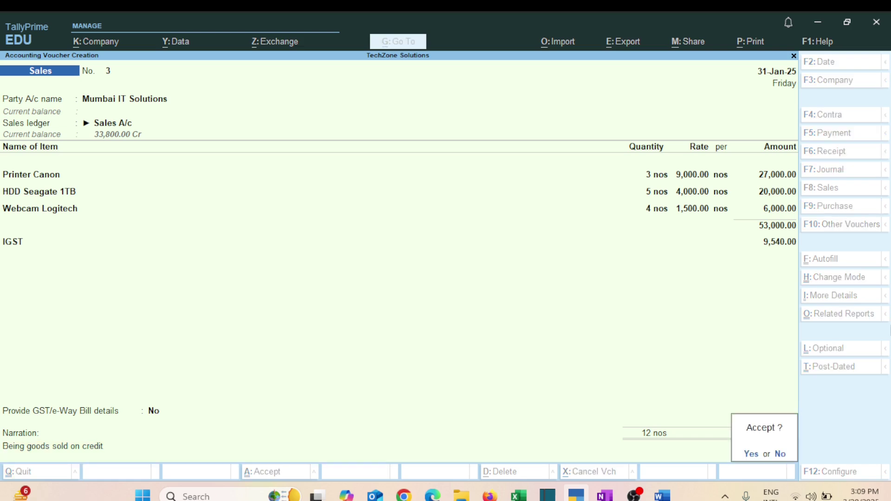
{"action": "key", "text": "y"}
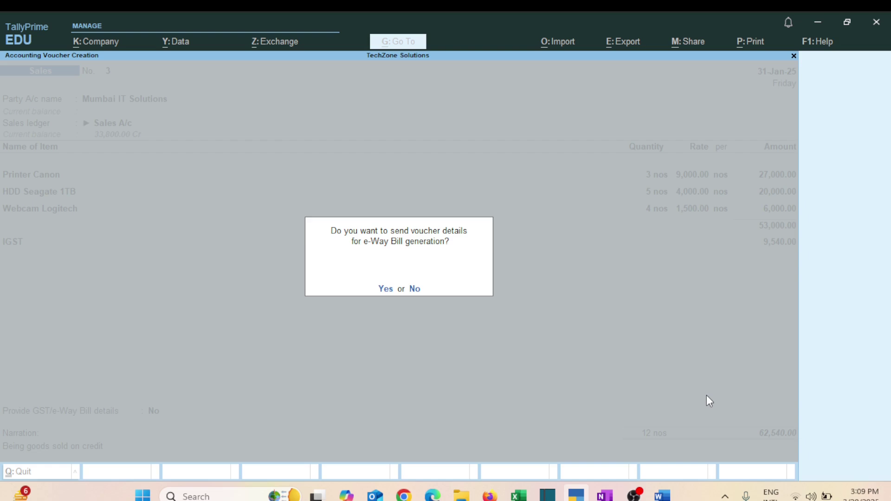
{"action": "key", "text": "y"}
{"action": "key", "text": "Return"}
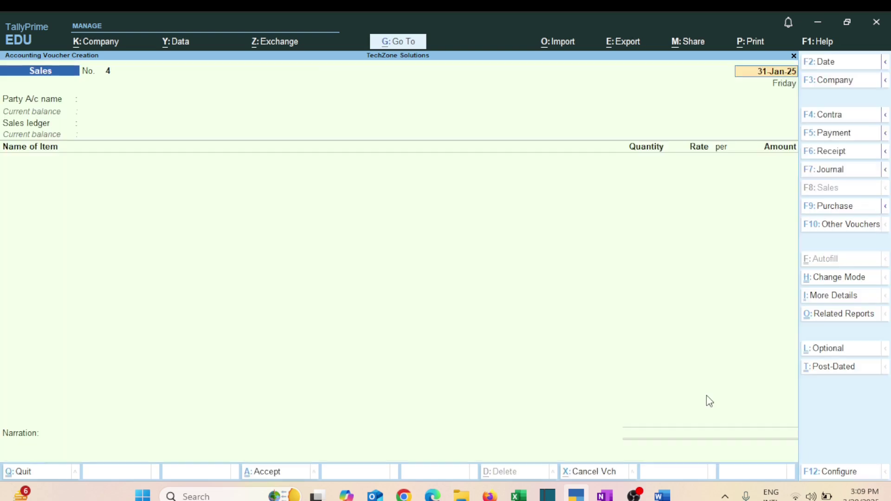
- Switch to the transaction notes and mark Transaction 6's sale details, customer name and contact block in ink
{"action": "key", "text": "alt+Tab"}
{"action": "scroll", "coordinate": [345, 165], "scroll_direction": "down", "scroll_amount": 3}
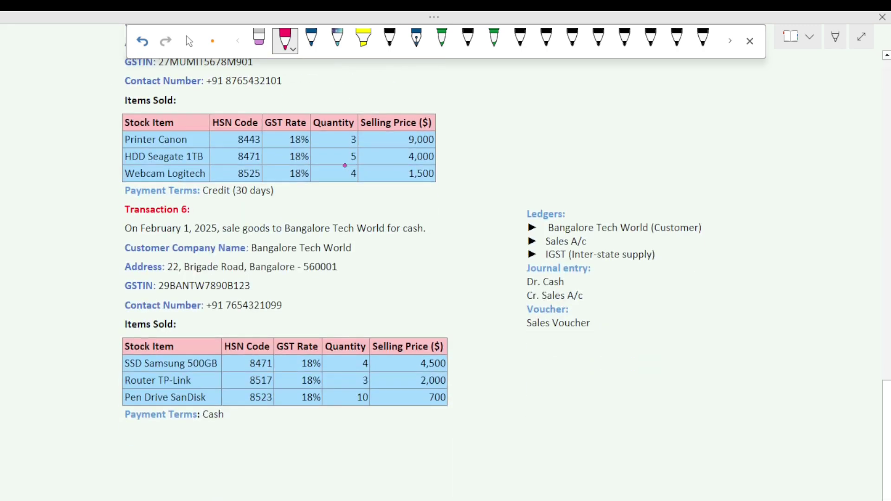
{"action": "left_click_drag", "start_coordinate": [111, 228], "coordinate": [144, 227]}
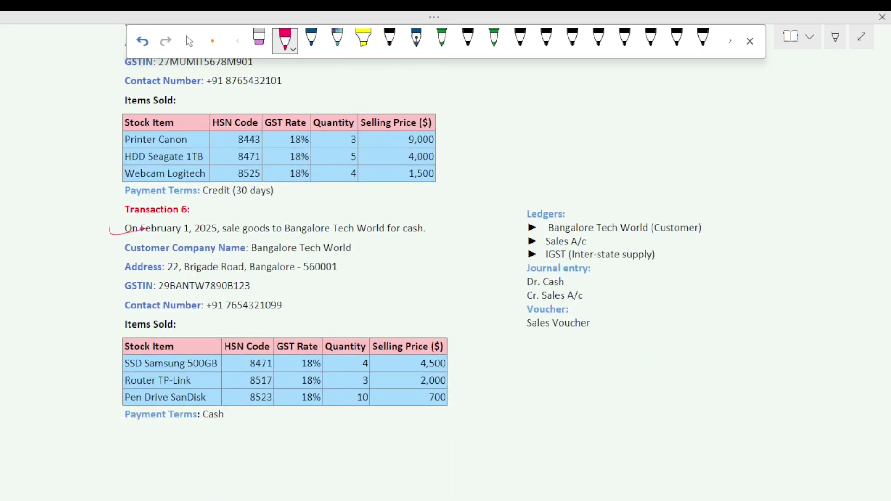
{"action": "left_click_drag", "start_coordinate": [202, 235], "coordinate": [288, 243]}
{"action": "left_click_drag", "start_coordinate": [362, 236], "coordinate": [443, 238]}
{"action": "left_click_drag", "start_coordinate": [119, 254], "coordinate": [341, 256]}
{"action": "mouse_move", "coordinate": [118, 264]}
{"action": "left_mouse_down"}
{"action": "mouse_move", "coordinate": [108, 281]}
{"action": "mouse_move", "coordinate": [118, 311]}
{"action": "left_mouse_up"}
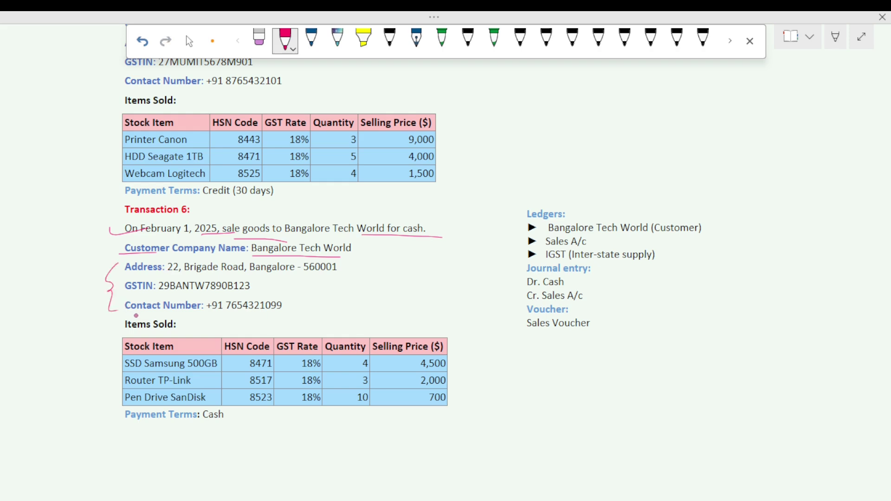
- Tick Transaction 6's Items Sold heading, its three stock items and the HSN Code, GST Rate, Quantity and Selling Price columns
{"action": "mouse_move", "coordinate": [96, 327]}
{"action": "left_mouse_down"}
{"action": "mouse_move", "coordinate": [97, 334]}
{"action": "mouse_move", "coordinate": [149, 322]}
{"action": "left_mouse_up"}
{"action": "left_click_drag", "start_coordinate": [105, 367], "coordinate": [153, 359]}
{"action": "left_click_drag", "start_coordinate": [107, 389], "coordinate": [144, 389]}
{"action": "mouse_move", "coordinate": [238, 335]}
{"action": "left_mouse_down"}
{"action": "mouse_move", "coordinate": [293, 319]}
{"action": "mouse_move", "coordinate": [311, 329]}
{"action": "mouse_move", "coordinate": [357, 307]}
{"action": "left_mouse_up"}
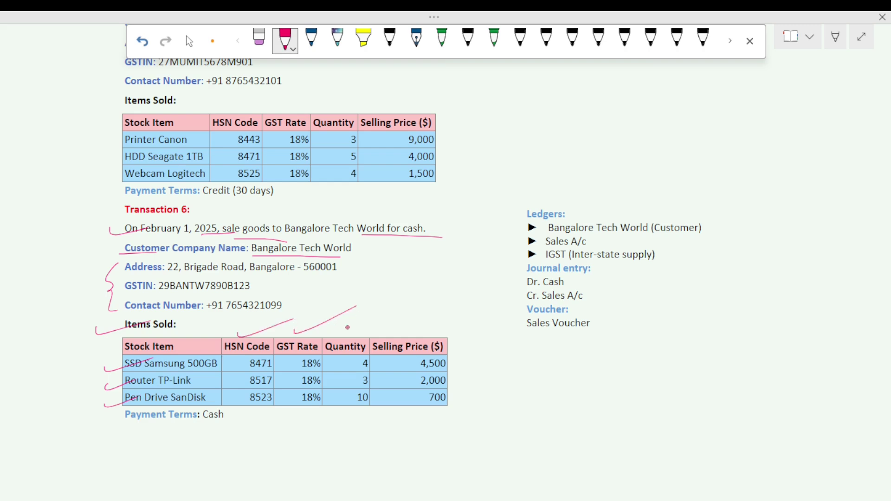
{"action": "mouse_move", "coordinate": [341, 335]}
{"action": "left_mouse_down"}
{"action": "mouse_move", "coordinate": [395, 312]}
{"action": "mouse_move", "coordinate": [445, 315]}
{"action": "left_mouse_up"}
- Tick the Transaction 6 Ledgers heading and mark the Bangalore Tech World, Sales A/c and IGST ledgers
{"action": "left_click_drag", "start_coordinate": [506, 210], "coordinate": [585, 191]}
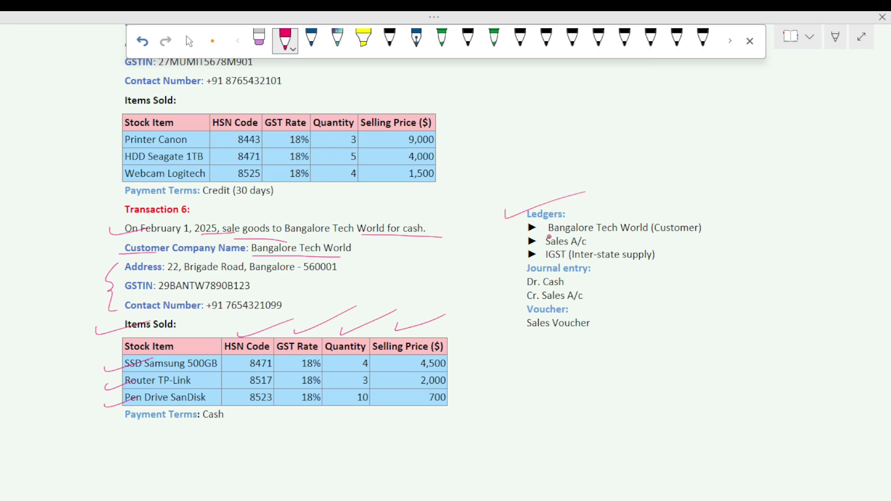
{"action": "left_click_drag", "start_coordinate": [548, 232], "coordinate": [629, 233]}
{"action": "left_click_drag", "start_coordinate": [678, 212], "coordinate": [716, 211]}
{"action": "mouse_move", "coordinate": [501, 242]}
{"action": "left_mouse_down"}
{"action": "mouse_move", "coordinate": [546, 240]}
{"action": "mouse_move", "coordinate": [544, 253]}
{"action": "left_mouse_up"}
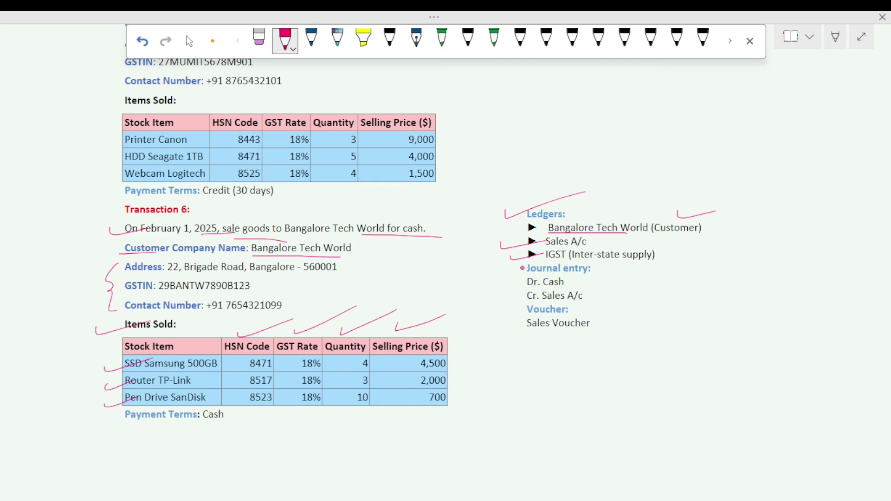
- Mark Transaction 6's journal entry with Dr. Cash, circle the cash payment wording, and underline Sales Voucher
{"action": "left_click_drag", "start_coordinate": [493, 276], "coordinate": [529, 269]}
{"action": "left_click_drag", "start_coordinate": [527, 289], "coordinate": [576, 287]}
{"action": "mouse_move", "coordinate": [432, 214]}
{"action": "left_mouse_down"}
{"action": "mouse_move", "coordinate": [399, 232]}
{"action": "mouse_move", "coordinate": [491, 191]}
{"action": "left_mouse_up"}
{"action": "mouse_move", "coordinate": [493, 312]}
{"action": "left_mouse_down"}
{"action": "mouse_move", "coordinate": [495, 325]}
{"action": "mouse_move", "coordinate": [541, 317]}
{"action": "mouse_move", "coordinate": [663, 331]}
{"action": "left_mouse_up"}
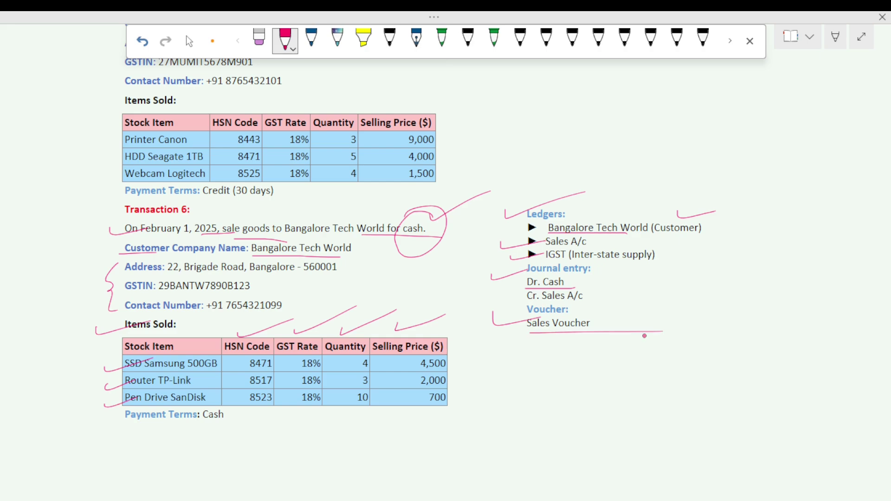
- Switch to TallyPrime and start the sales voucher dated 1-Feb-25 with Cash as the party account
{"action": "key", "text": "alt+Tab"}
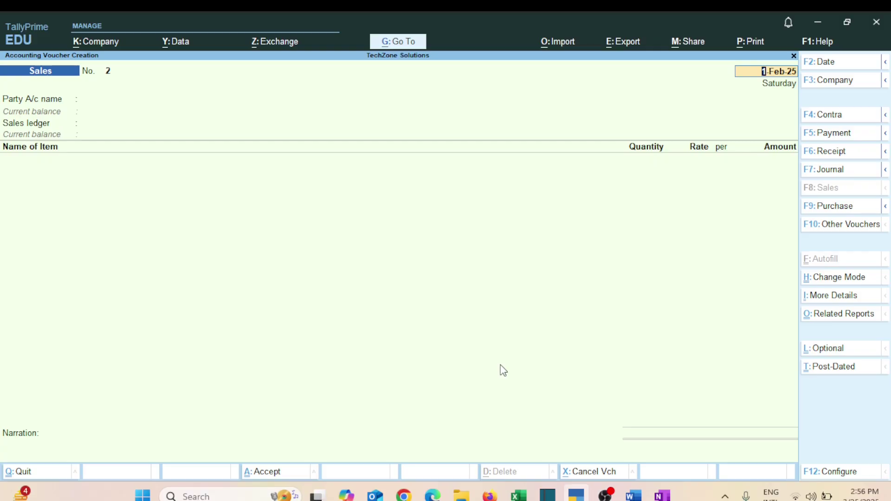
{"action": "key", "text": "Return"}
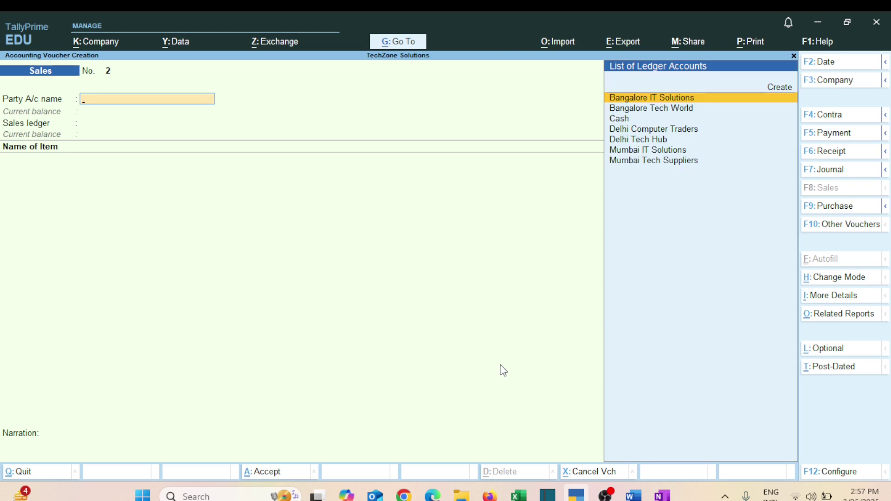
{"action": "key", "text": "Down"}
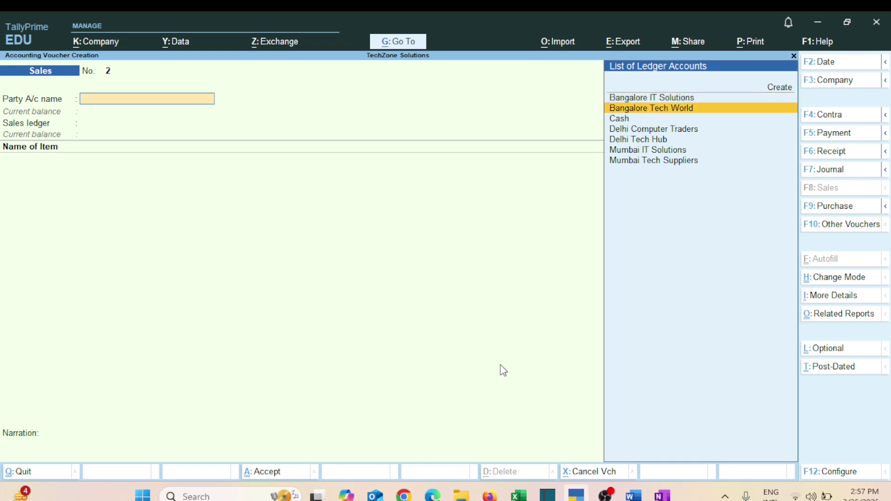
{"action": "key", "text": "Down"}
{"action": "key", "text": "Return"}
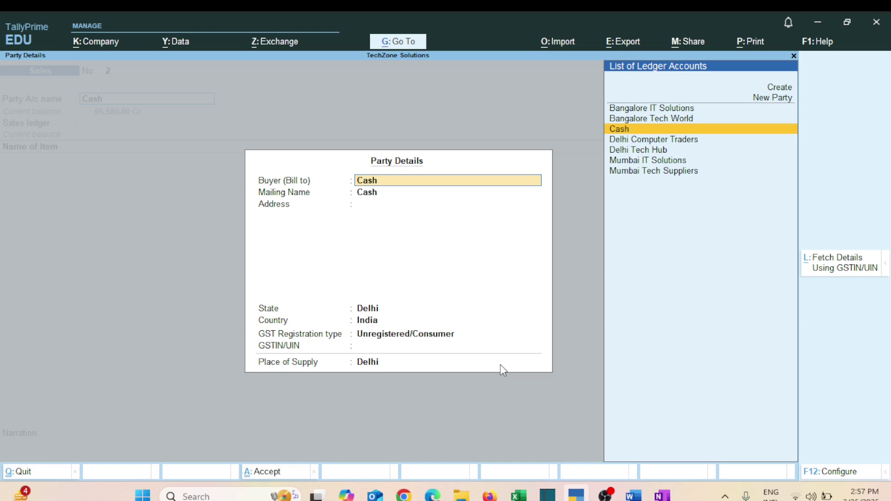
- Set Bangalore Tech World as the buyer in the party details and choose Sales A/c as the sales ledger
{"action": "key", "text": "Up"}
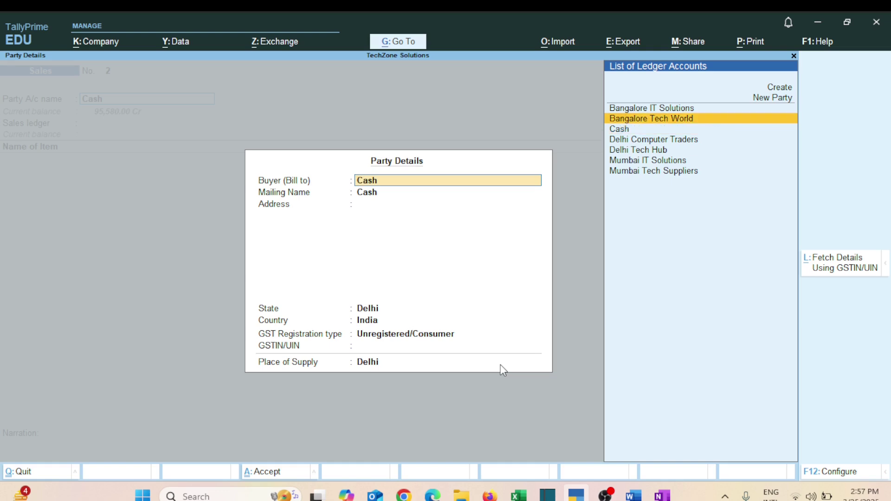
{"action": "key", "text": "Return"}
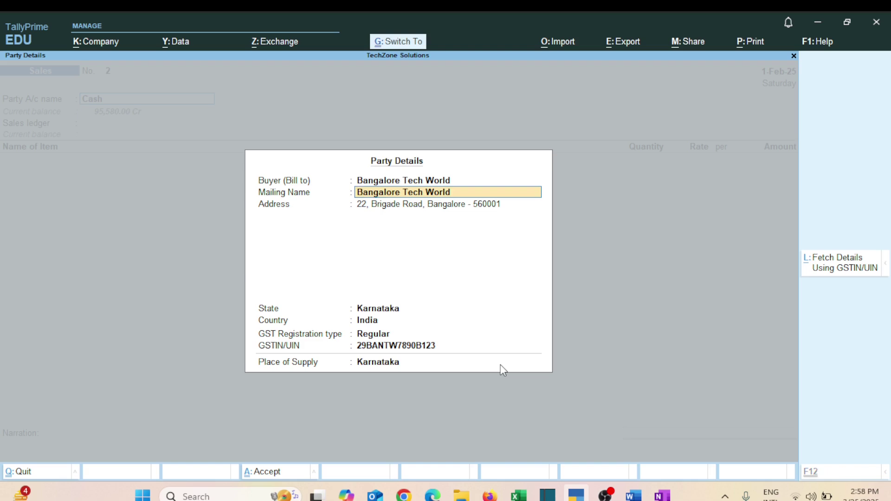
{"action": "key", "text": "ctrl+a"}
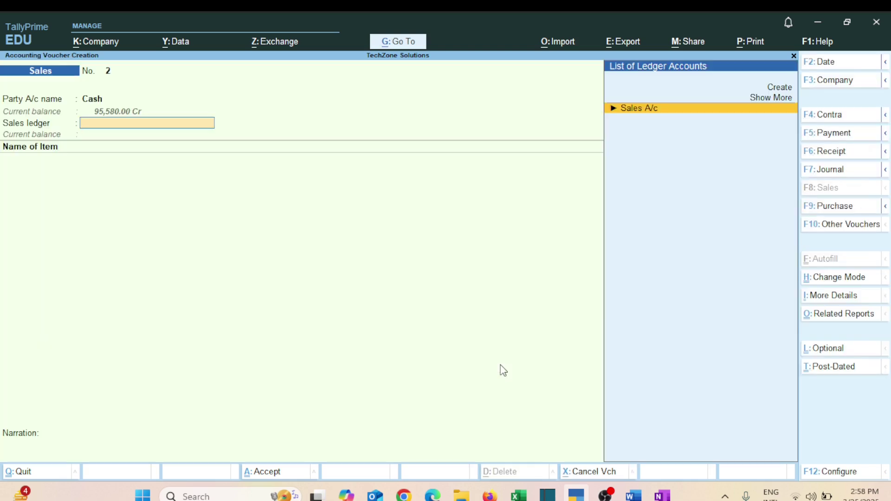
{"action": "key", "text": "Return"}
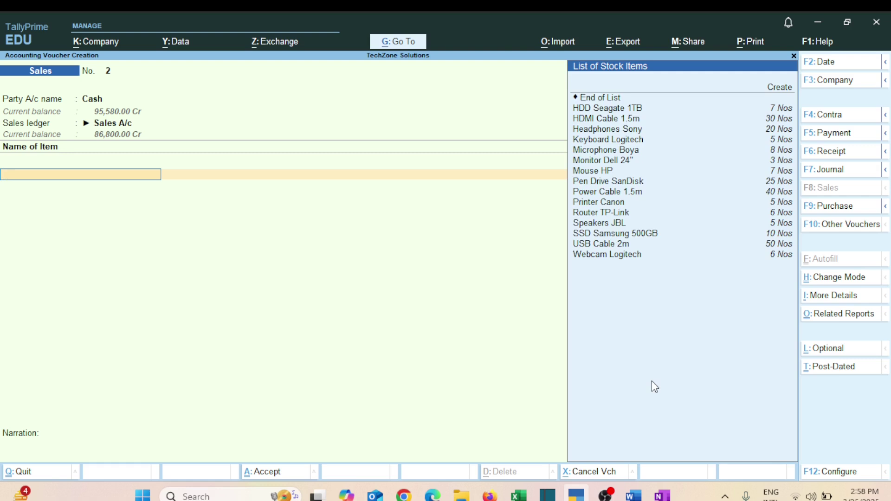
- Add SSD Samsung 500GB as the first item and allocate it from Delhi Godown
{"action": "key", "text": "Down"}
{"action": "key", "text": "Down"}
{"action": "key", "text": "Down"}
{"action": "key", "text": "Down"}
{"action": "key", "text": "Down"}
{"action": "key", "text": "Down"}
{"action": "key", "text": "Down"}
{"action": "key", "text": "Down"}
{"action": "key", "text": "Down"}
{"action": "key", "text": "Down"}
{"action": "key", "text": "Down"}
{"action": "key", "text": "Down"}
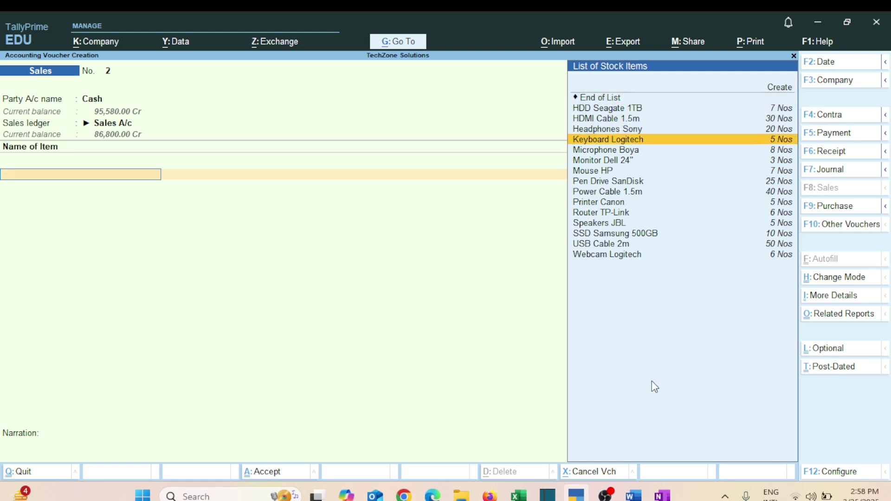
{"action": "key", "text": "Down"}
{"action": "key", "text": "Down"}
{"action": "key", "text": "Down"}
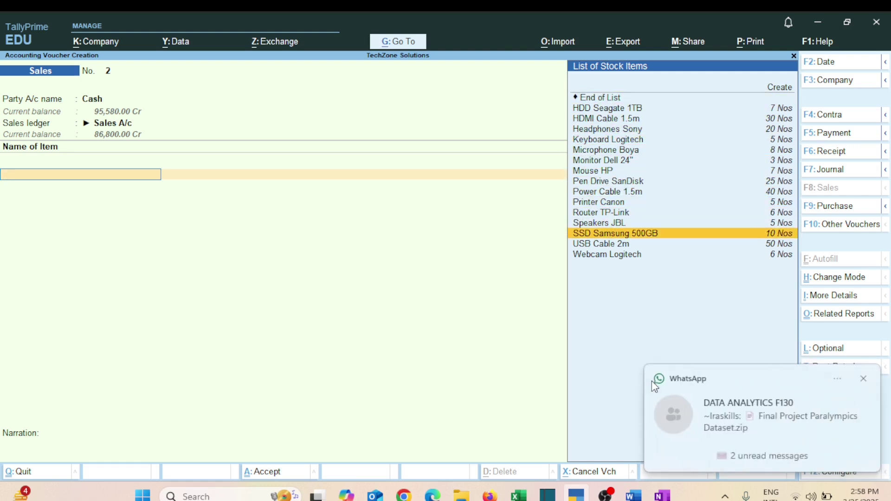
{"action": "key", "text": "Return"}
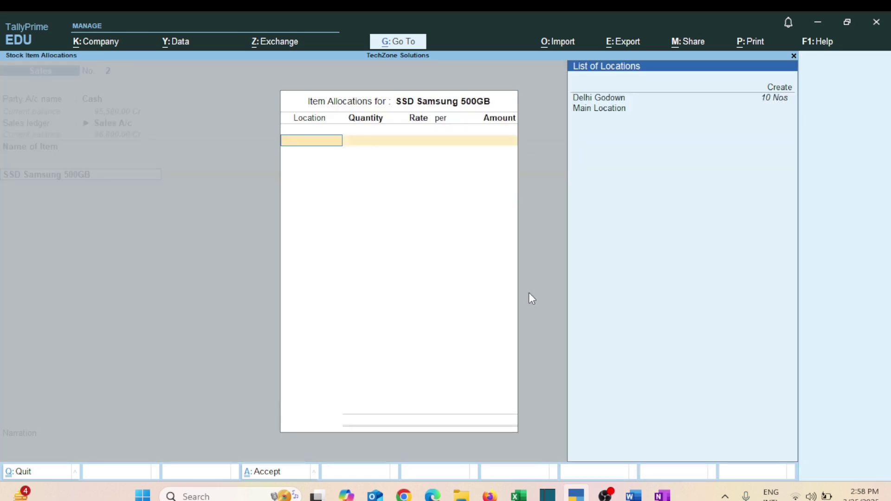
{"action": "key", "text": "Return"}
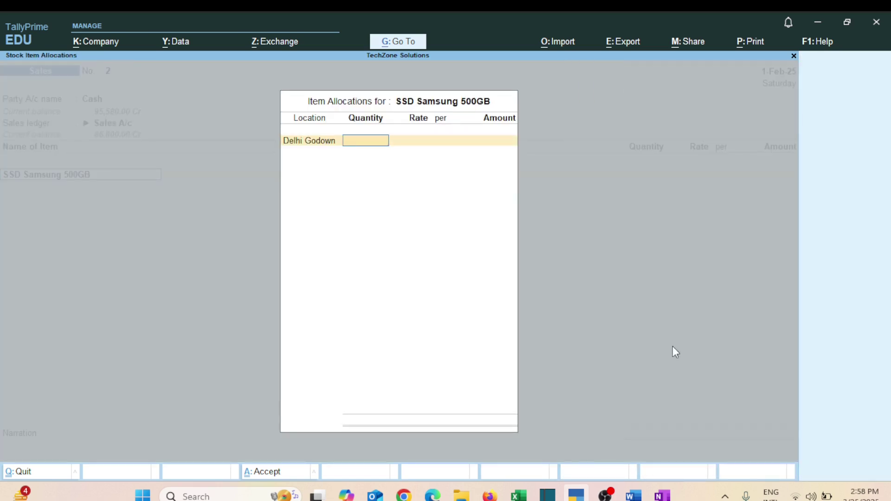
- Enter a quantity of 4 Nos at a rate of 4,500 for SSD Samsung 500GB and accept the item line
{"action": "type", "text": "4"}
{"action": "key", "text": "Return"}
{"action": "type", "text": "4,5"}
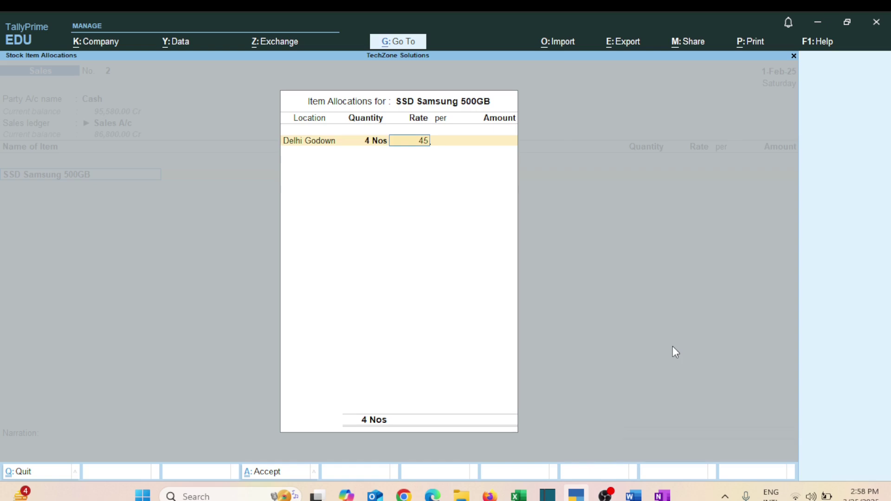
{"action": "type", "text": "00"}
{"action": "key", "text": "Return"}
{"action": "key", "text": "Return"}
{"action": "key", "text": "Return"}
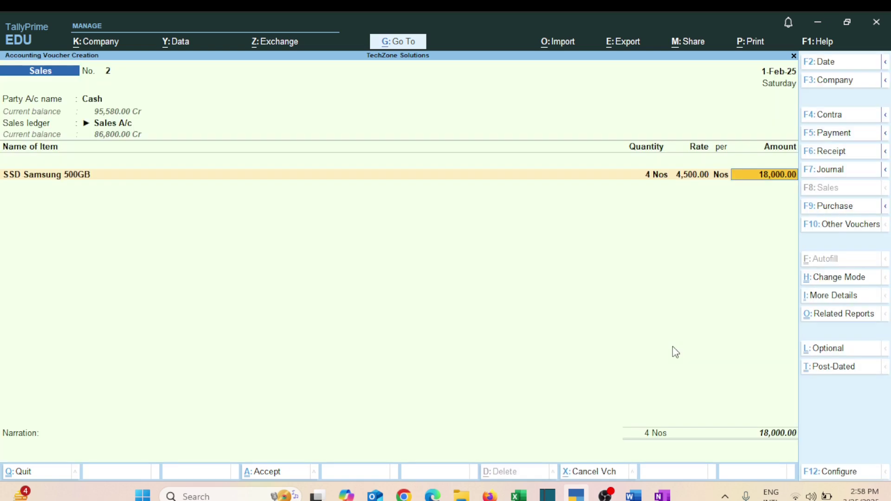
{"action": "key", "text": "Return"}
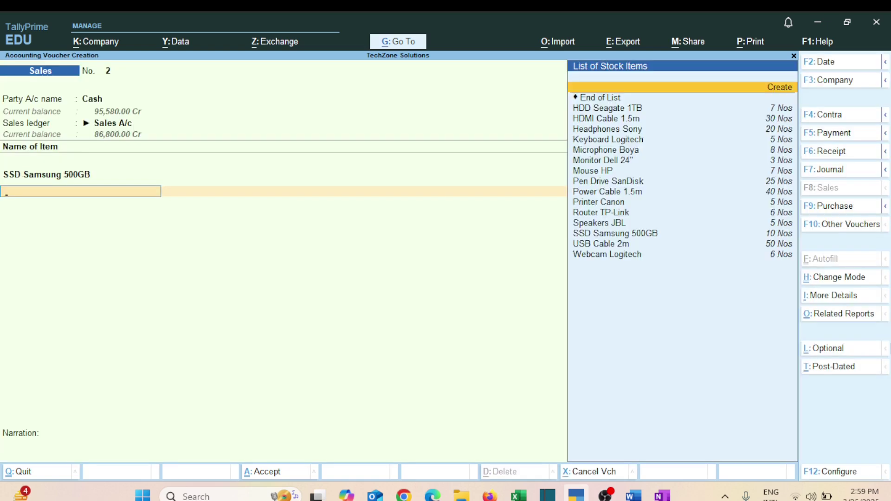
- Add Router TP-Link as the second item and allocate it from Delhi Godown
{"action": "key", "text": "Down"}
{"action": "key", "text": "Down"}
{"action": "key", "text": "Down"}
{"action": "key", "text": "Down"}
{"action": "key", "text": "Down"}
{"action": "key", "text": "Down"}
{"action": "key", "text": "Down"}
{"action": "key", "text": "Down"}
{"action": "key", "text": "Down"}
{"action": "key", "text": "Down"}
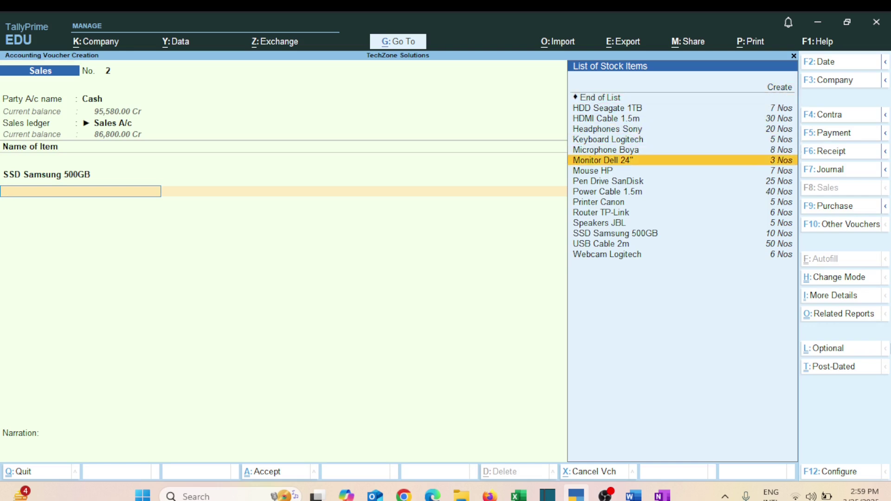
{"action": "key", "text": "Down"}
{"action": "key", "text": "Down"}
{"action": "key", "text": "Return"}
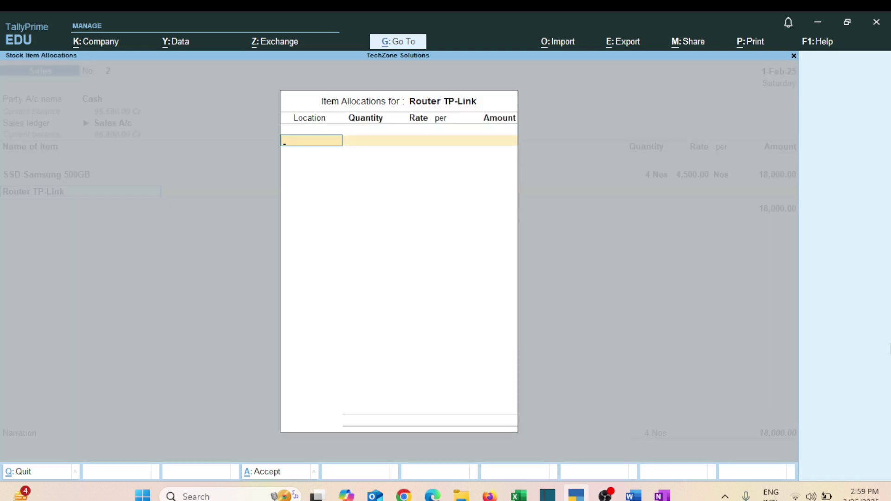
{"action": "key", "text": "Return"}
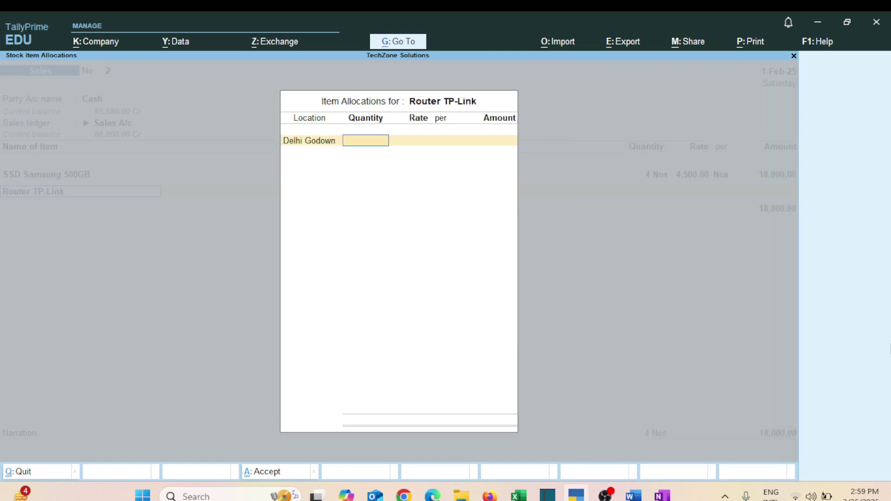
- Enter a quantity of 3 Nos at a rate of 2,000 for Router TP-Link and accept the item line
{"action": "type", "text": "3"}
{"action": "key", "text": "Return"}
{"action": "type", "text": "2,000"}
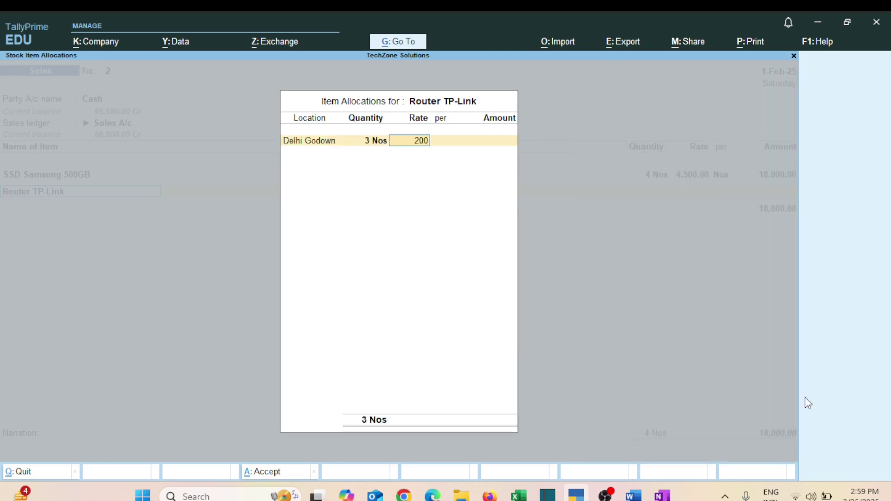
{"action": "key", "text": "Return"}
{"action": "key", "text": "Return"}
{"action": "key", "text": "Return"}
{"action": "key", "text": "Return"}
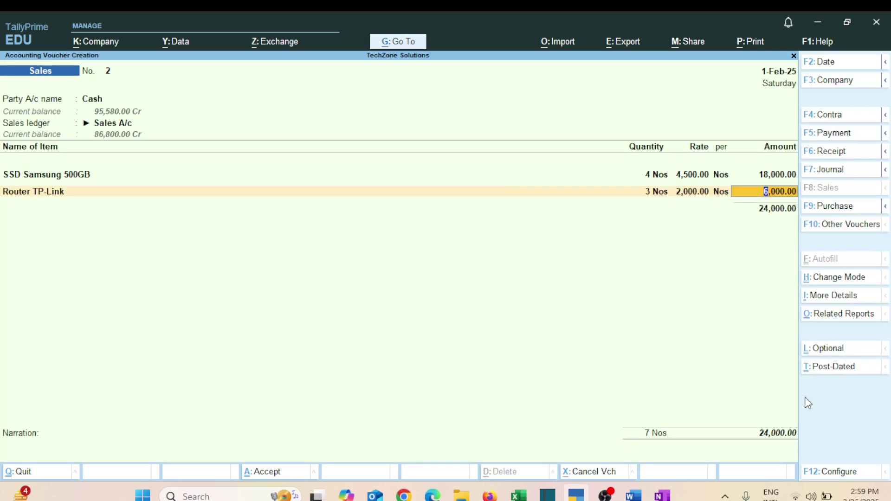
{"action": "key", "text": "Return"}
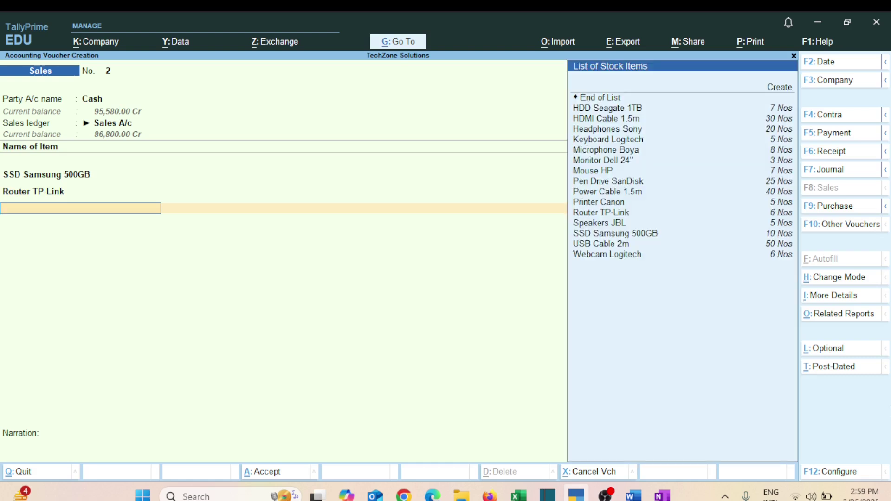
- Add Pen Drive SanDisk as the third item and allocate it from Delhi Godown
{"action": "key", "text": "Down"}
{"action": "key", "text": "Down"}
{"action": "key", "text": "Down"}
{"action": "key", "text": "Down"}
{"action": "key", "text": "Down"}
{"action": "key", "text": "Down"}
{"action": "key", "text": "Down"}
{"action": "key", "text": "Down"}
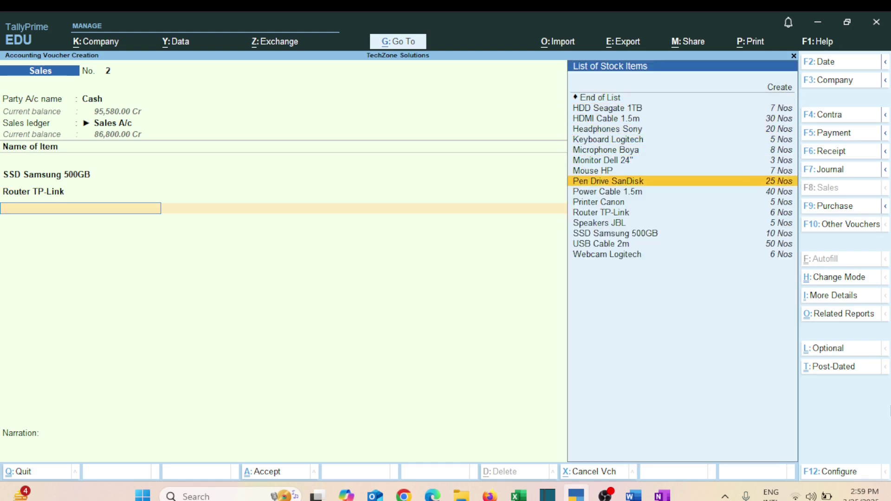
{"action": "key", "text": "Return"}
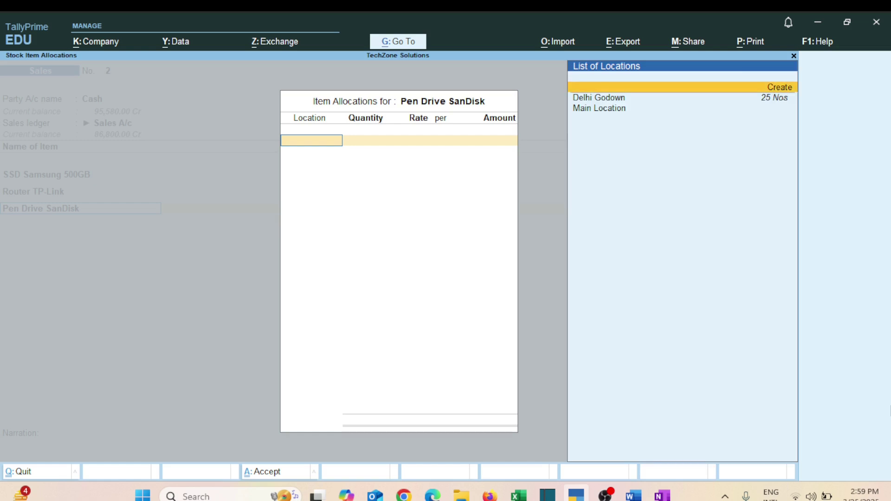
{"action": "key", "text": "Down"}
{"action": "key", "text": "Return"}
- Enter a quantity of 10 Nos at a rate of 700 for Pen Drive SanDisk and accept the item line
{"action": "type", "text": "10"}
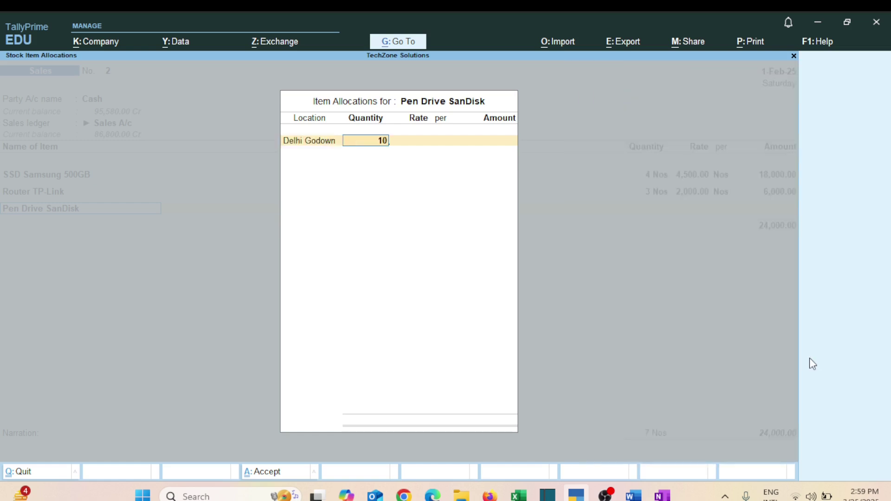
{"action": "key", "text": "Return"}
{"action": "type", "text": "700"}
{"action": "key", "text": "Return"}
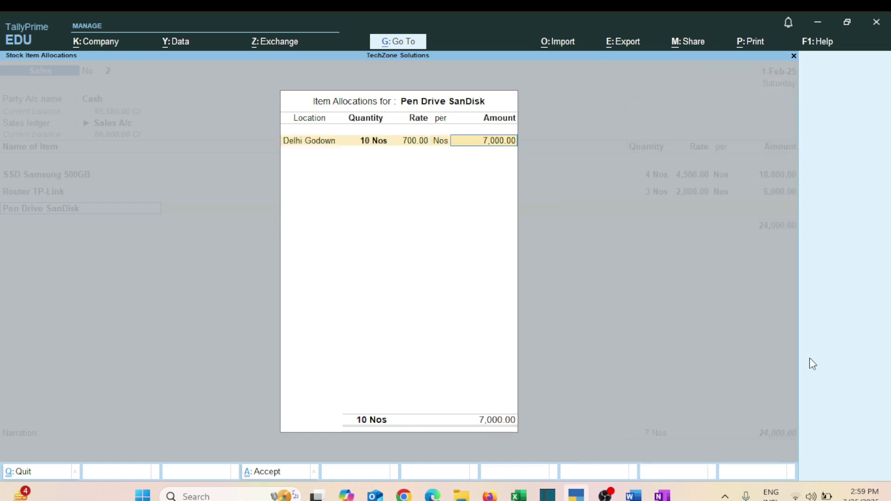
{"action": "key", "text": "Return"}
{"action": "key", "text": "Return"}
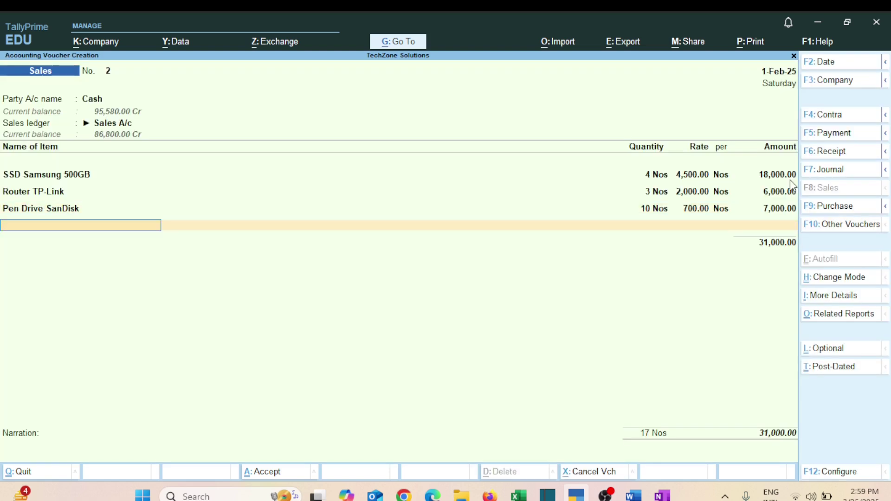
- End the item list and add the IGST ledger to the sales voucher
{"action": "key", "text": "Return"}
{"action": "key", "text": "space"}
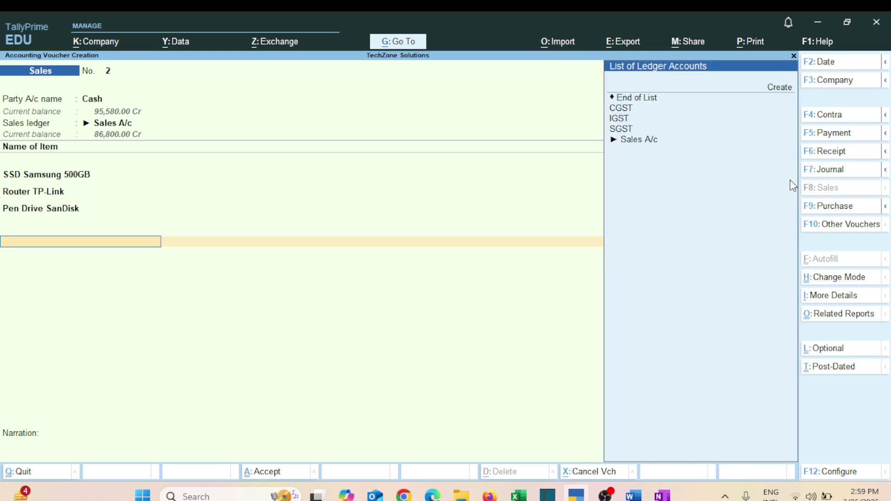
{"action": "key", "text": "Down"}
{"action": "key", "text": "Down"}
{"action": "key", "text": "Down"}
{"action": "key", "text": "Return"}
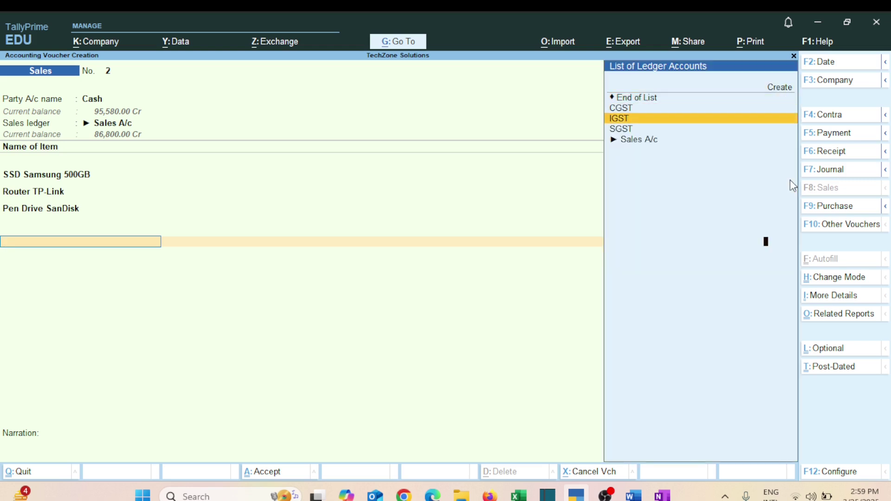
{"action": "key", "text": "Return"}
{"action": "key", "text": "Return"}
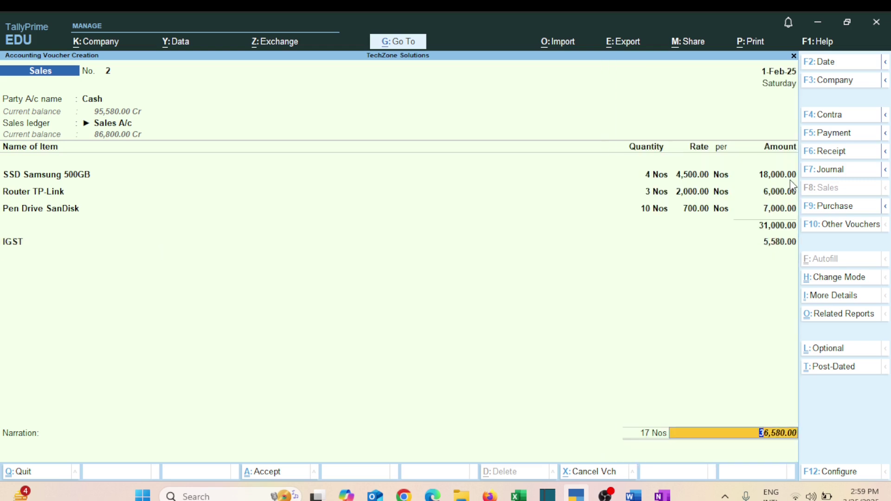
- Enter the narration "Being goods sold for cash" and save the sales voucher
{"action": "key", "text": "Return"}
{"action": "type", "text": "Being goods sold for cash"}
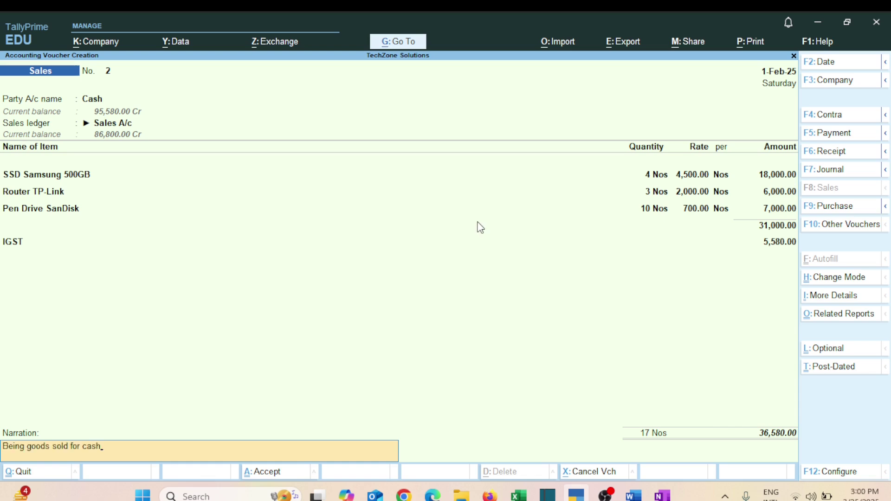
{"action": "key", "text": "Return"}
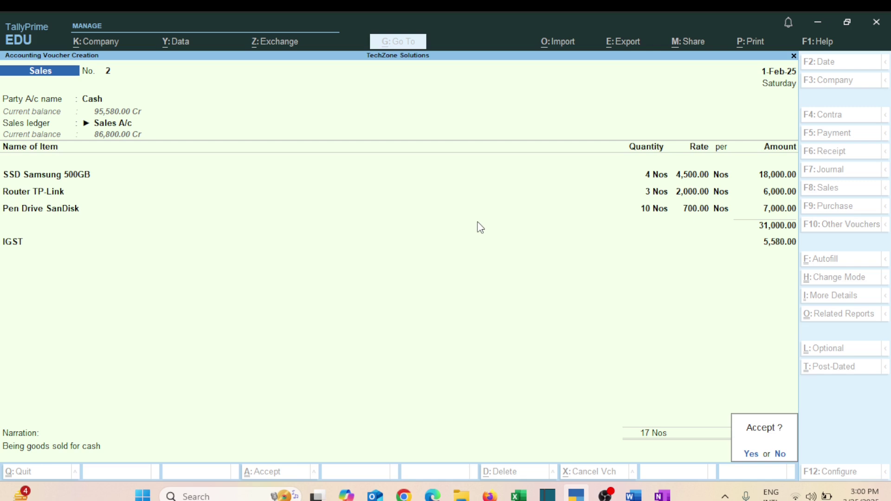
{"action": "key", "text": "Return"}
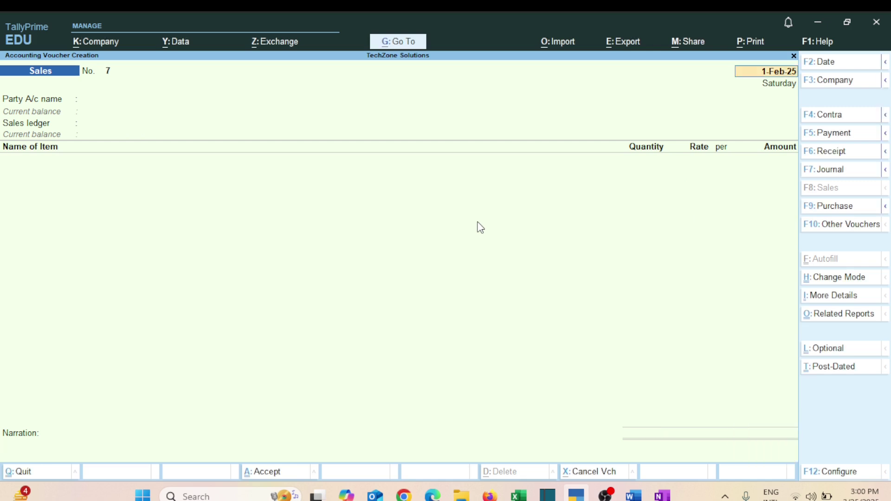
- Switch to the practice document and review its purchase and sale transactions through Transaction 6
{"action": "key", "text": "alt+Tab"}
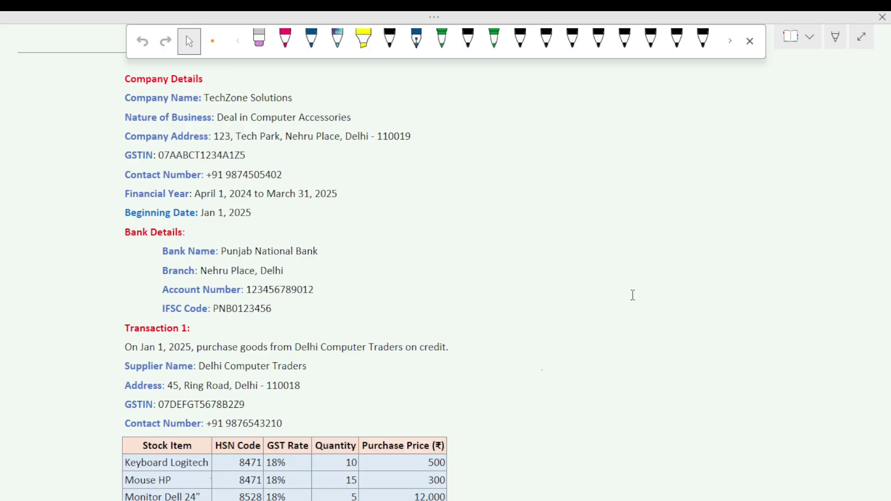
{"action": "scroll", "coordinate": [633, 295], "scroll_direction": "down", "scroll_amount": 15}
{"action": "scroll", "coordinate": [633, 295], "scroll_direction": "down", "scroll_amount": 12}
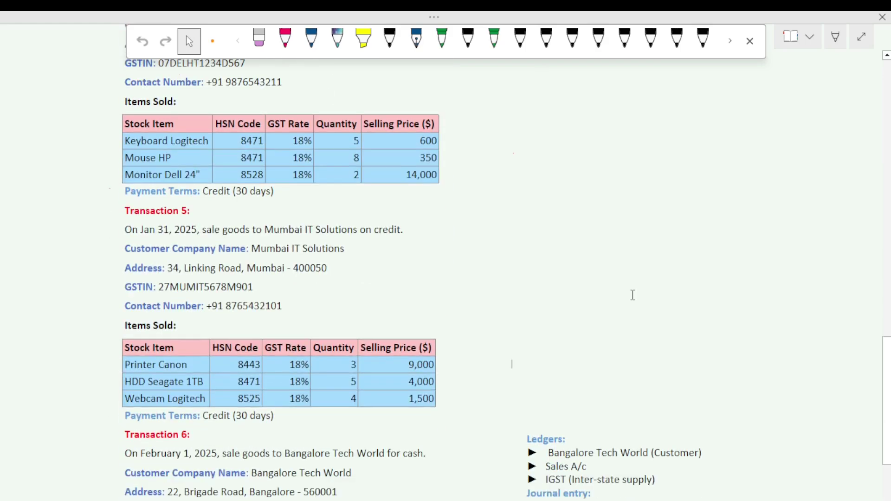
{"action": "scroll", "coordinate": [633, 296], "scroll_direction": "up", "scroll_amount": 20}
{"action": "scroll", "coordinate": [633, 295], "scroll_direction": "down", "scroll_amount": 5}
{"action": "scroll", "coordinate": [633, 296], "scroll_direction": "down", "scroll_amount": 2}
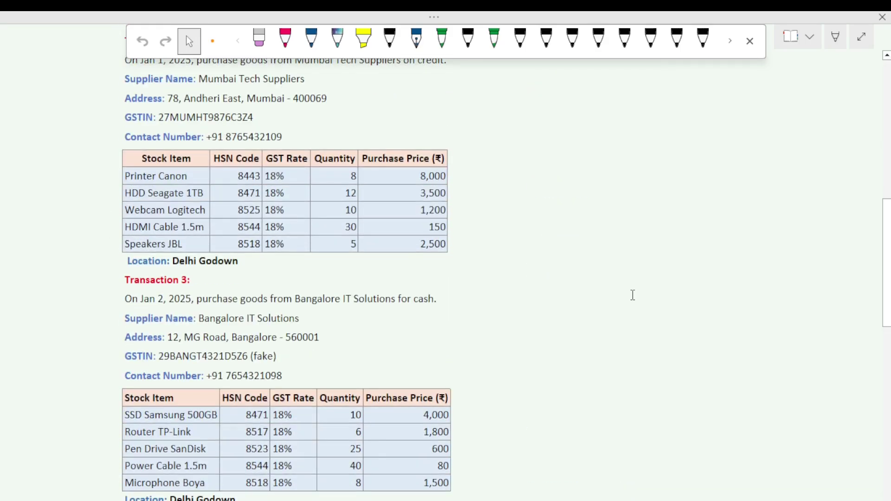
{"action": "scroll", "coordinate": [633, 295], "scroll_direction": "down", "scroll_amount": 15}
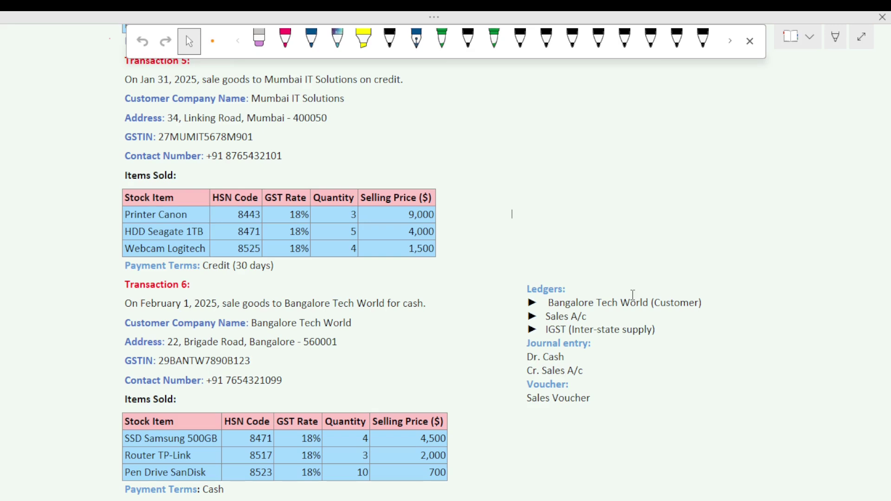
- Switch back to TallyPrime and open the Day Book
{"action": "key", "text": "alt+Tab"}
{"action": "key", "text": "Down"}
{"action": "key", "text": "Down"}
{"action": "key", "text": "Down"}
{"action": "key", "text": "Down"}
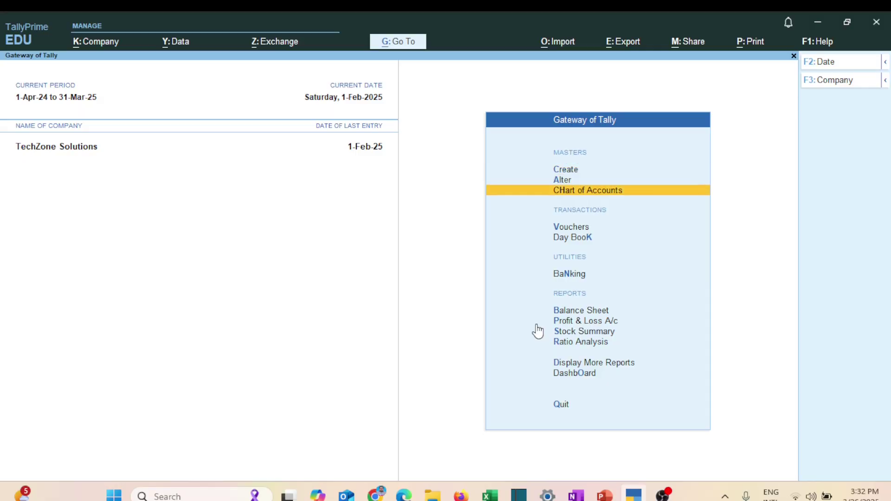
{"action": "key", "text": "Return"}
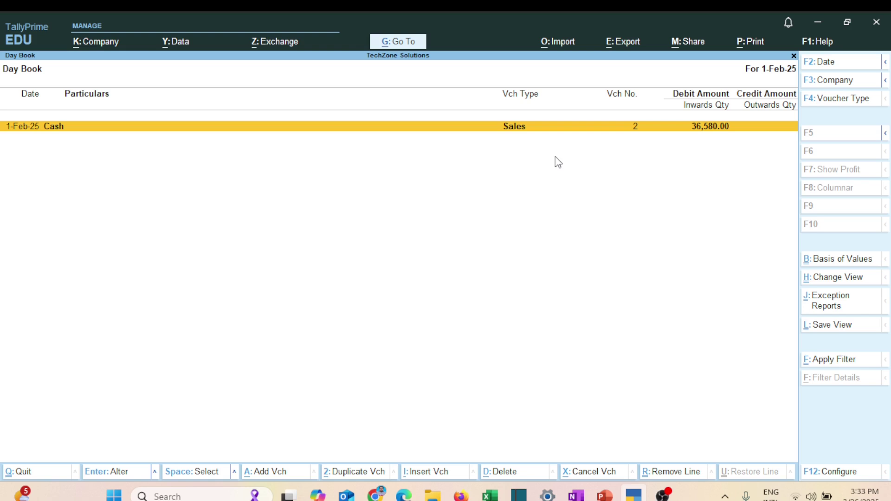
- Set the Day Book period from 1-1-2025 to 1-2-2025
{"action": "left_click", "coordinate": [886, 62]}
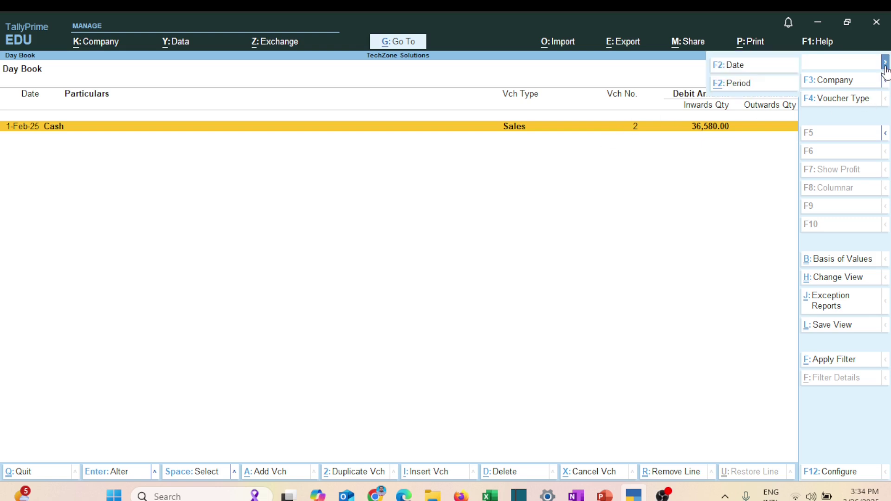
{"action": "left_click", "coordinate": [738, 90]}
{"action": "type", "text": "1.1"}
{"action": "key", "text": "Return"}
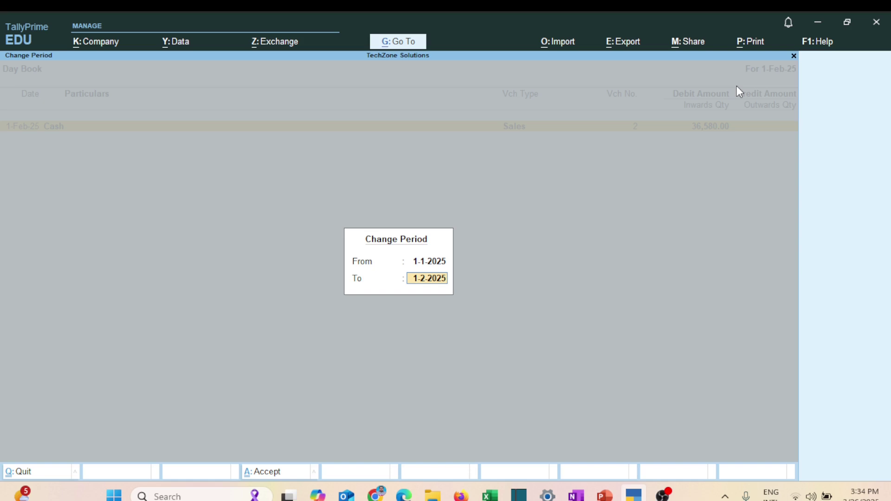
{"action": "type", "text": "1.2"}
{"action": "key", "text": "Return"}
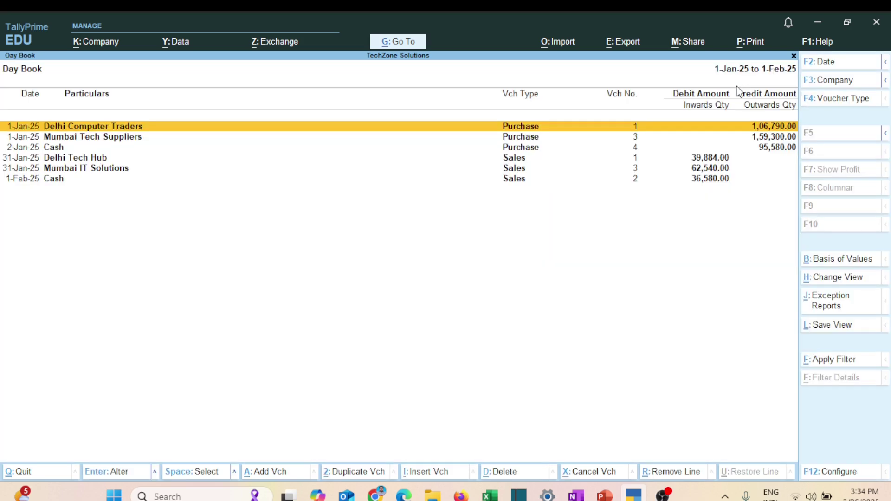
- Look through the purchase and sales vouchers listed in the Day Book
{"action": "key", "text": "Down"}
{"action": "key", "text": "Down"}
{"action": "key", "text": "Down"}
{"action": "key", "text": "Down"}
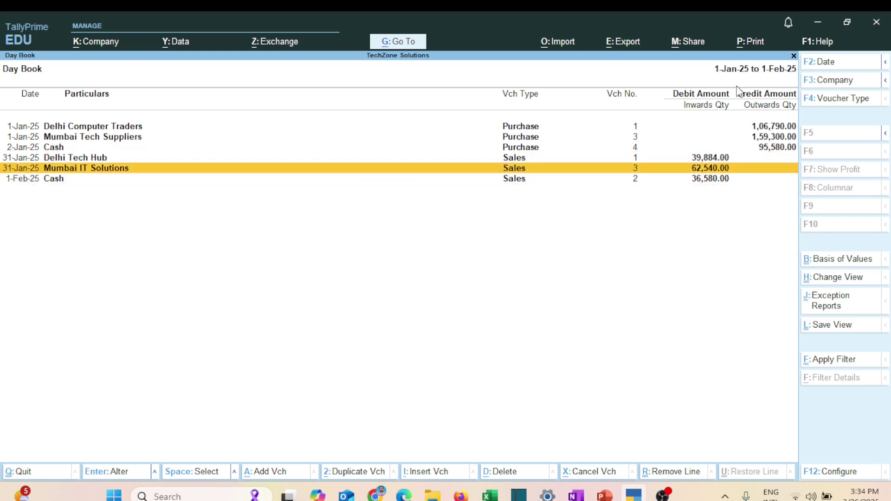
{"action": "key", "text": "Up"}
{"action": "key", "text": "Up"}
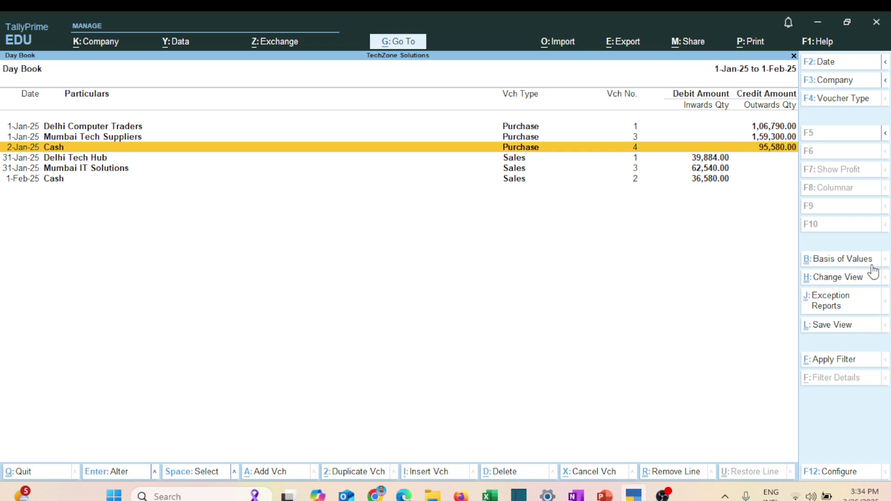
- Configure the Day Book to use the Detailed report format
{"action": "left_click", "coordinate": [832, 474]}
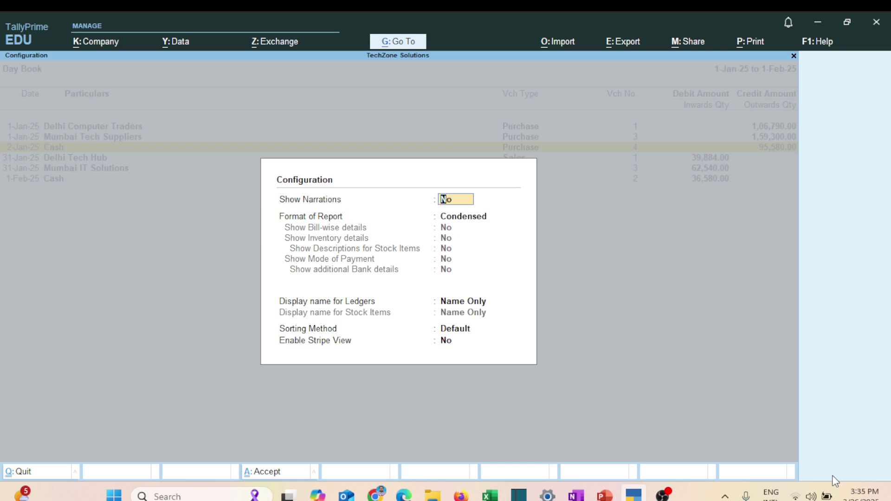
{"action": "key", "text": "Return"}
{"action": "key", "text": "Down"}
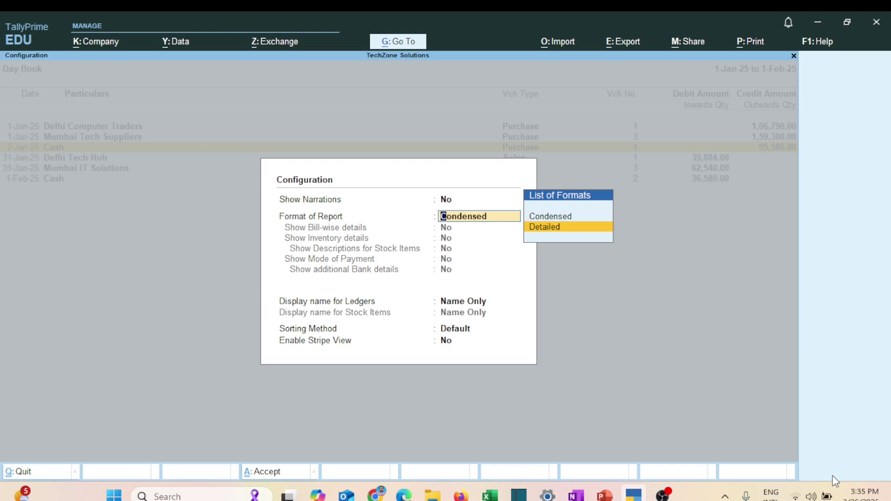
{"action": "key", "text": "Return"}
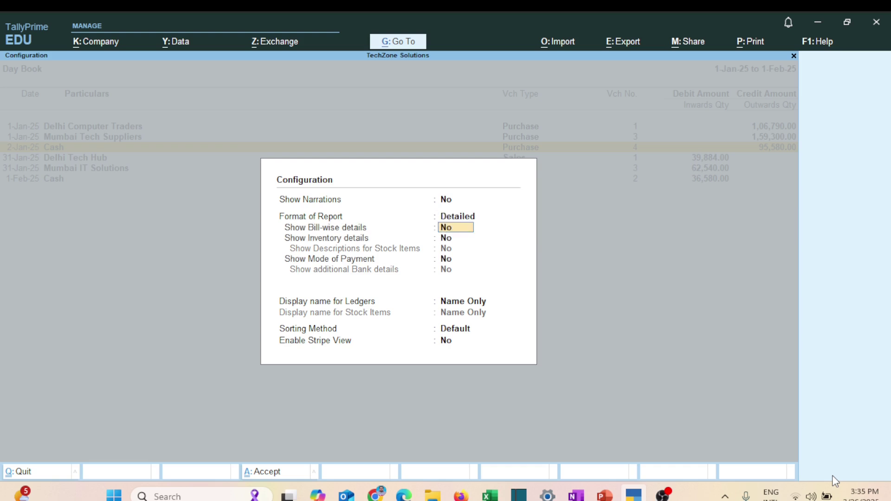
{"action": "key", "text": "ctrl+a"}
{"action": "key", "text": "Home"}
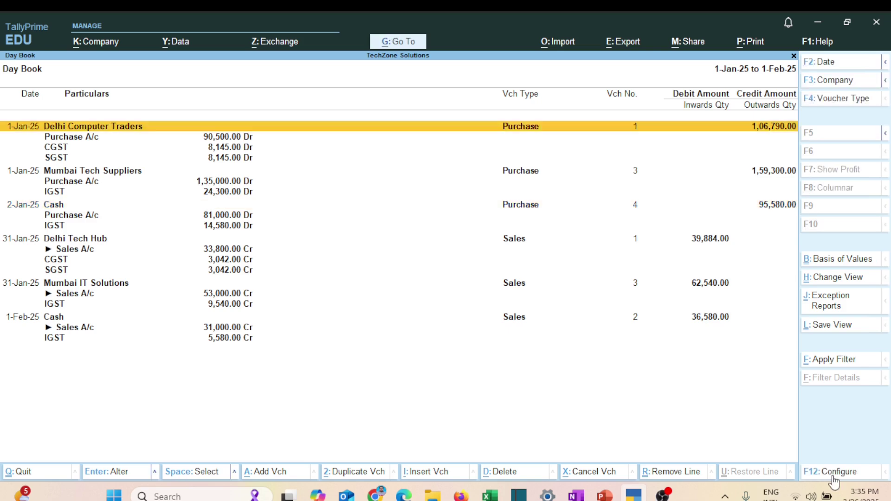
- Examine the purchase, sales and GST ledger breakdown under each voucher in the Day Book
{"action": "key", "text": "Down"}
{"action": "key", "text": "Down"}
{"action": "key", "text": "Down"}
{"action": "key", "text": "Down"}
{"action": "key", "text": "Down"}
{"action": "key", "text": "Down"}
{"action": "key", "text": "Down"}
{"action": "key", "text": "Down"}
{"action": "key", "text": "Down"}
{"action": "key", "text": "Down"}
{"action": "key", "text": "Down"}
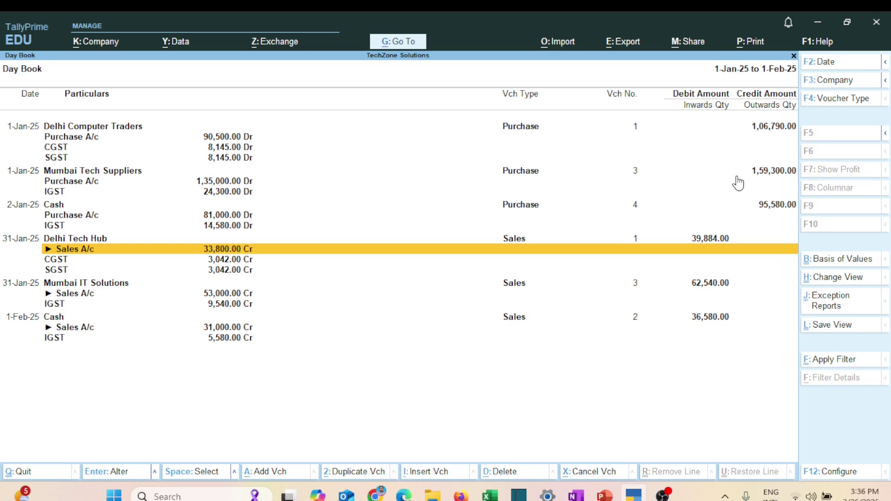
{"action": "key", "text": "Up"}
{"action": "key", "text": "Down"}
{"action": "key", "text": "Down"}
{"action": "key", "text": "Down"}
{"action": "key", "text": "Down"}
{"action": "key", "text": "Down"}
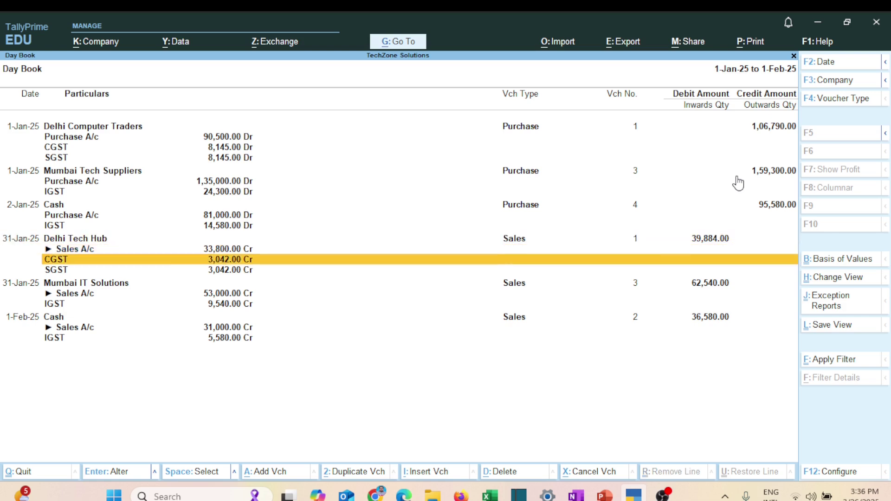
- Open the Delhi Tech Hub sales voucher for viewing, quit it without saving and return to the Gateway of Tally
{"action": "key", "text": "Up"}
{"action": "key", "text": "Up"}
{"action": "key", "text": "Up"}
{"action": "key", "text": "Up"}
{"action": "key", "text": "Up"}
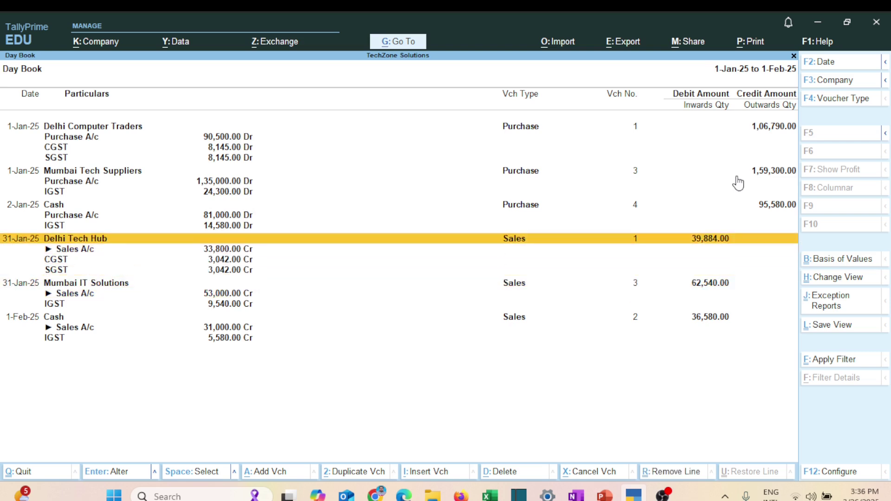
{"action": "key", "text": "Return"}
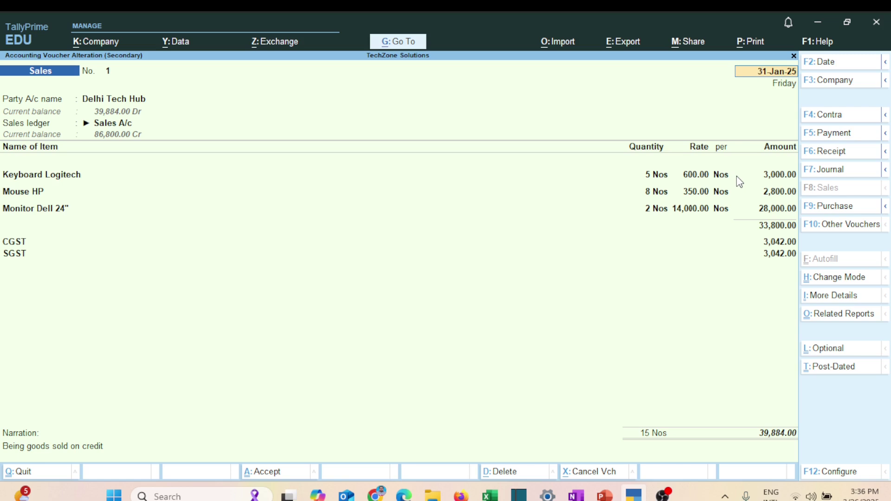
{"action": "key", "text": "BackSpace"}
{"action": "key", "text": "Escape"}
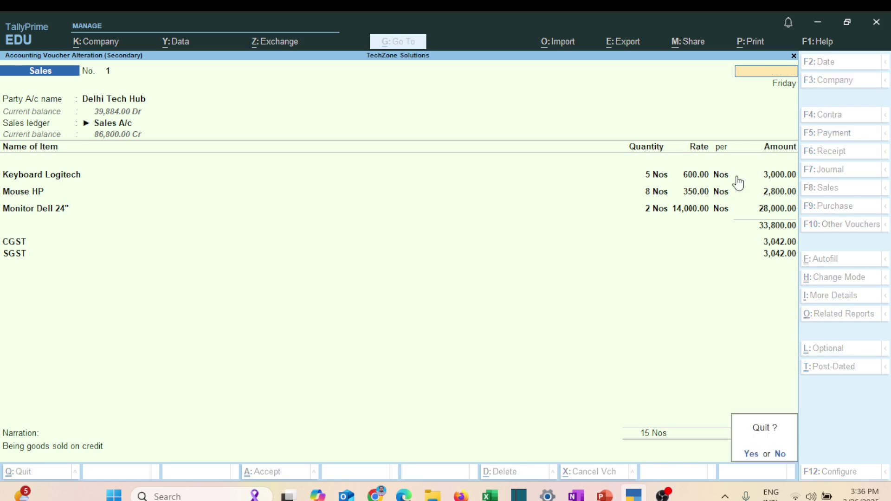
{"action": "key", "text": "y"}
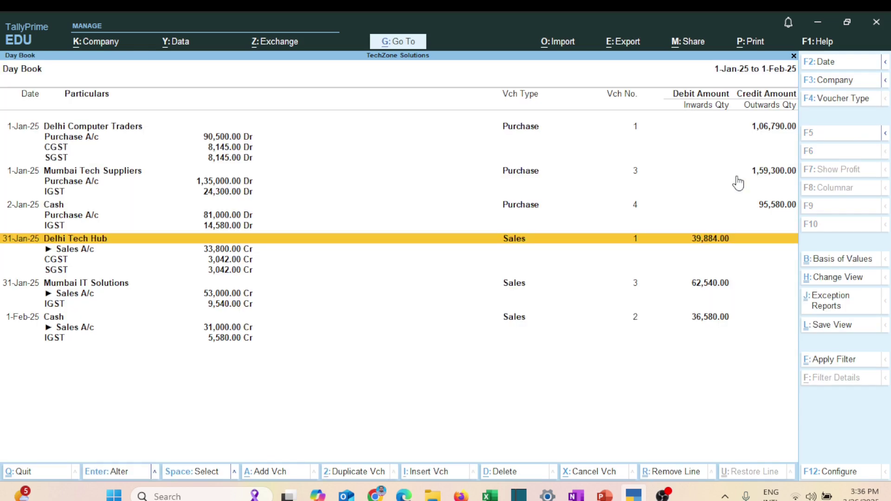
{"action": "key", "text": "Escape"}
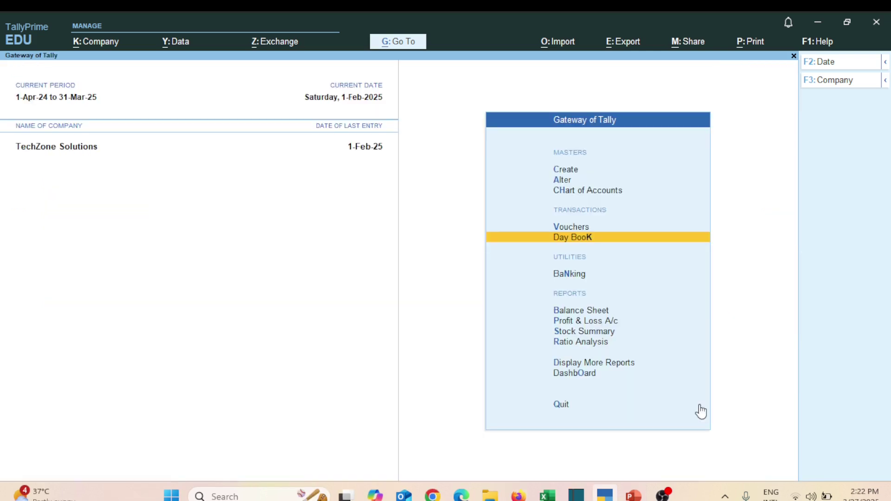
- Open the Balance Sheet and change it to the Vertical view
{"action": "key", "text": "Down"}
{"action": "key", "text": "Down"}
{"action": "key", "text": "Down"}
{"action": "key", "text": "Up"}
{"action": "key", "text": "Return"}
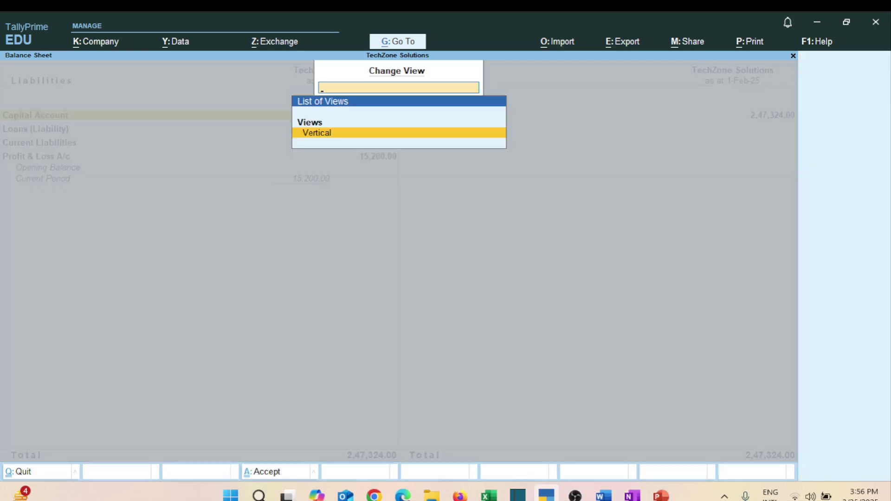
{"action": "key", "text": "Return"}
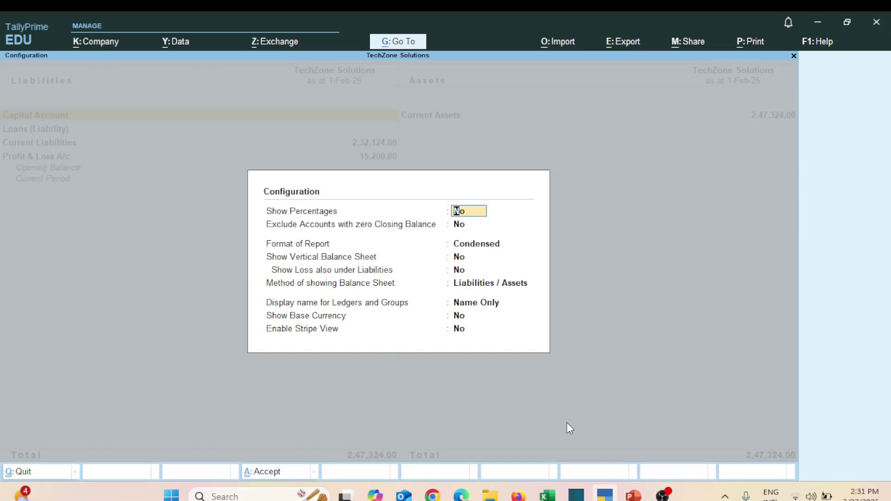
- Configure the Balance Sheet to use the Detailed report format
{"action": "key", "text": "Down"}
{"action": "key", "text": "Down"}
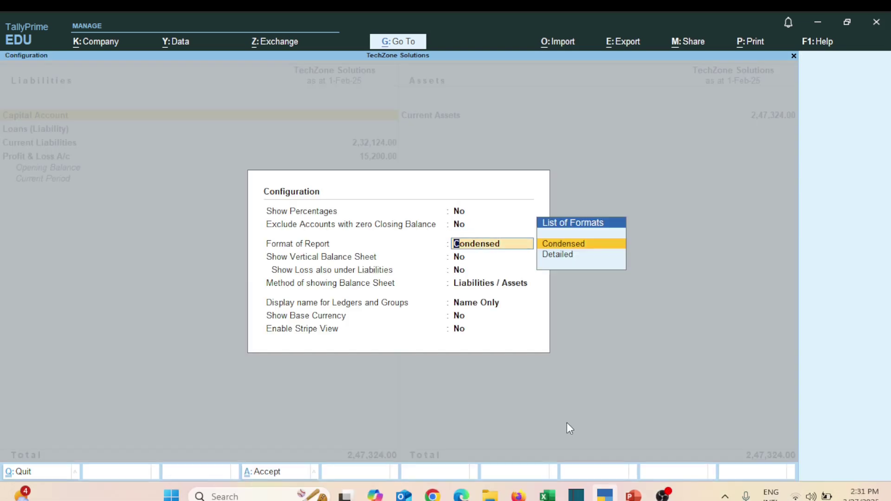
{"action": "key", "text": "Down"}
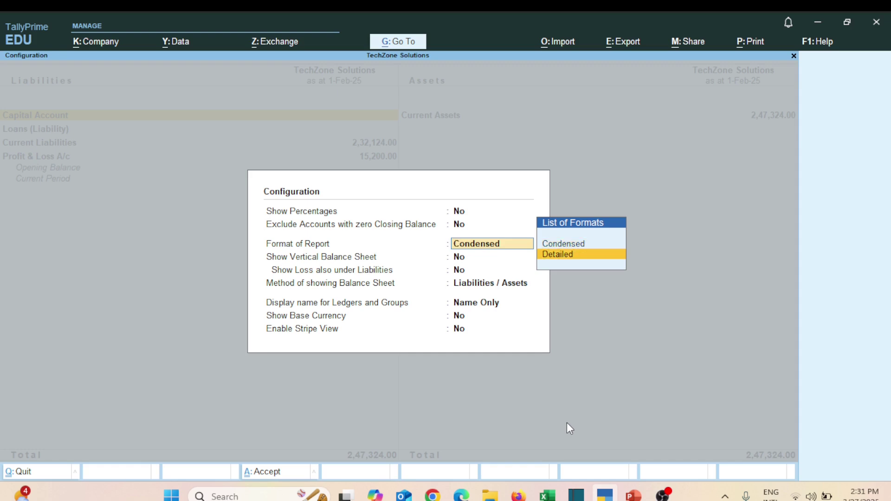
{"action": "key", "text": "Return"}
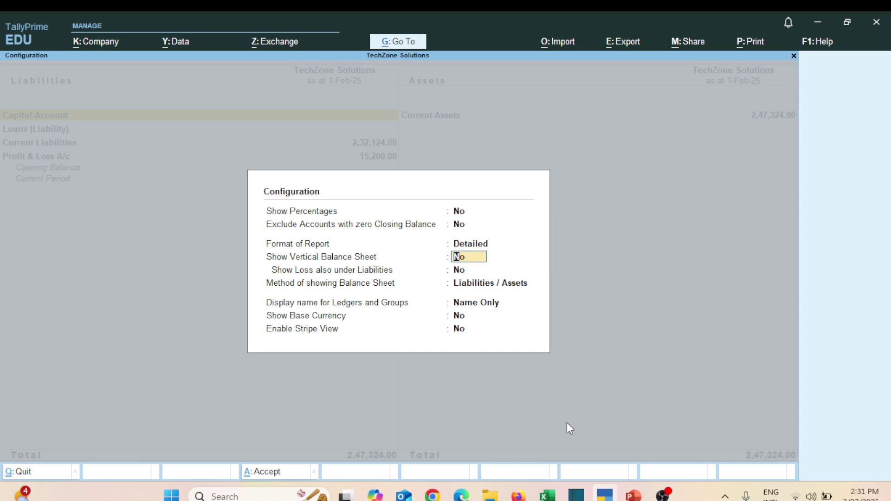
{"action": "key", "text": "ctrl+a"}
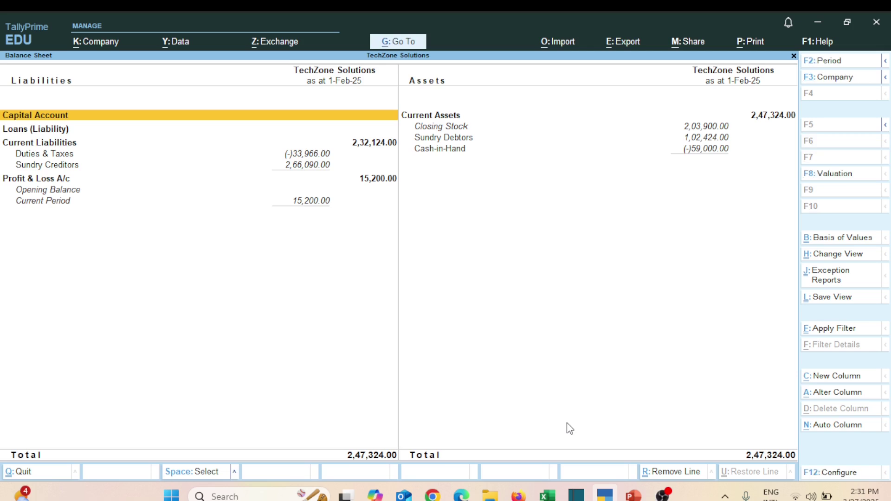
- Examine the liabilities and current assets breakdown in the Balance Sheet, and return to the Gateway of Tally
{"action": "key", "text": "Down"}
{"action": "key", "text": "Up"}
{"action": "key", "text": "Down"}
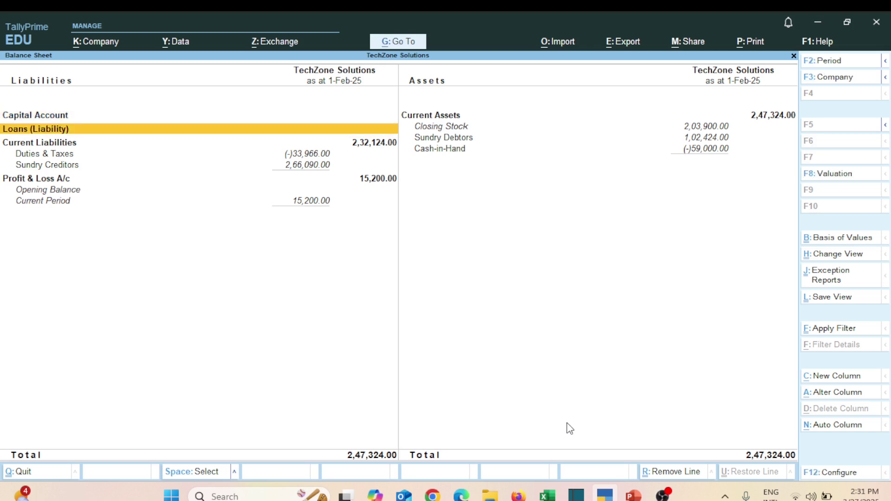
{"action": "key", "text": "Down"}
{"action": "key", "text": "Down"}
{"action": "key", "text": "Down"}
{"action": "key", "text": "Down"}
{"action": "key", "text": "Right"}
{"action": "key", "text": "Up"}
{"action": "key", "text": "Up"}
{"action": "key", "text": "Up"}
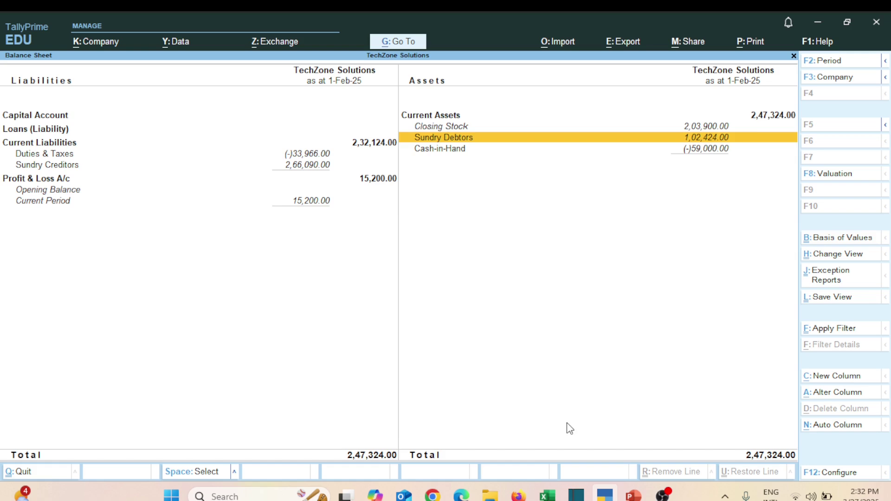
{"action": "key", "text": "Down"}
{"action": "key", "text": "Down"}
{"action": "key", "text": "Left"}
{"action": "key", "text": "Down"}
{"action": "key", "text": "Down"}
{"action": "key", "text": "Down"}
{"action": "key", "text": "Down"}
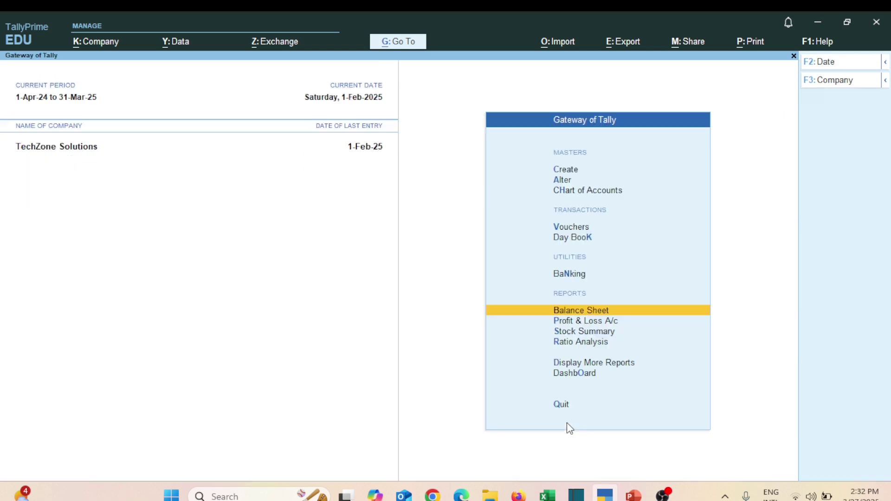
- Open the Profit & Loss A/c and configure it to use the Detailed report format
{"action": "key", "text": "Down"}
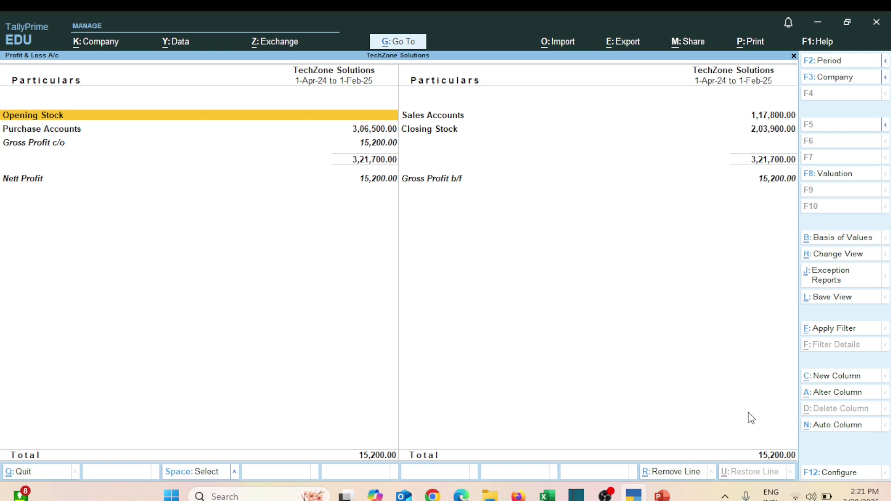
{"action": "left_click", "coordinate": [838, 473]}
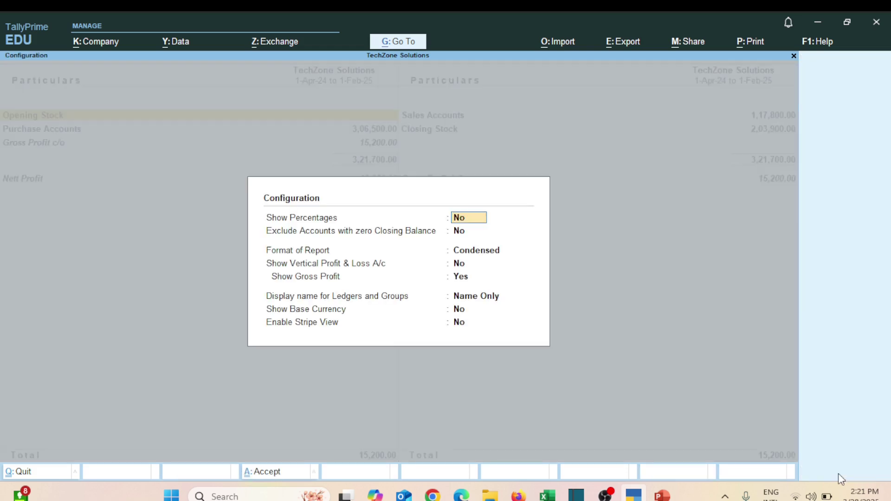
{"action": "key", "text": "Return"}
{"action": "key", "text": "Return"}
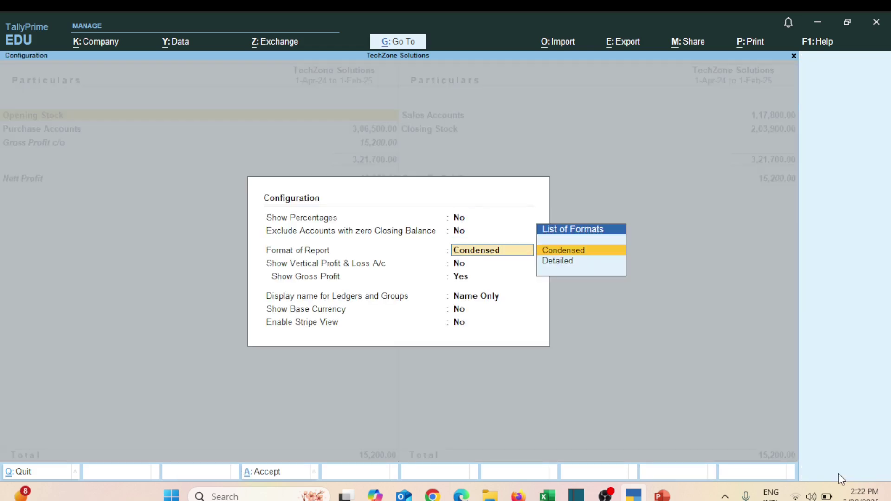
{"action": "key", "text": "Down"}
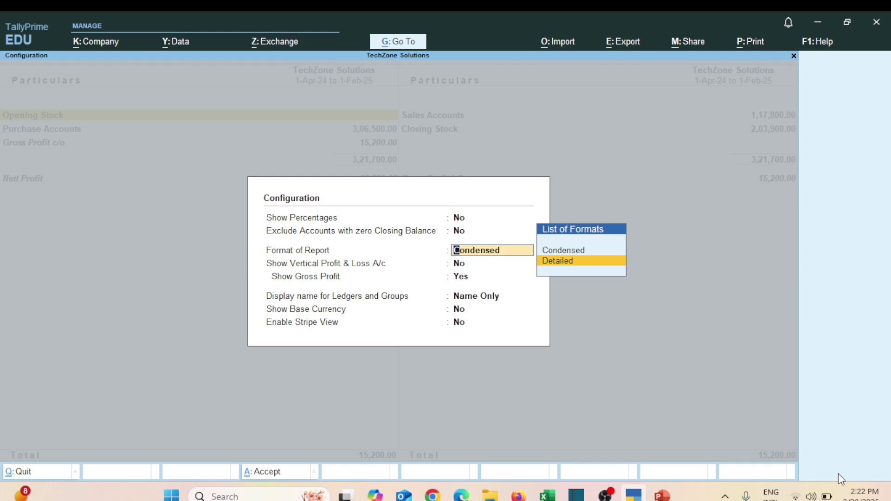
{"action": "key", "text": "Return"}
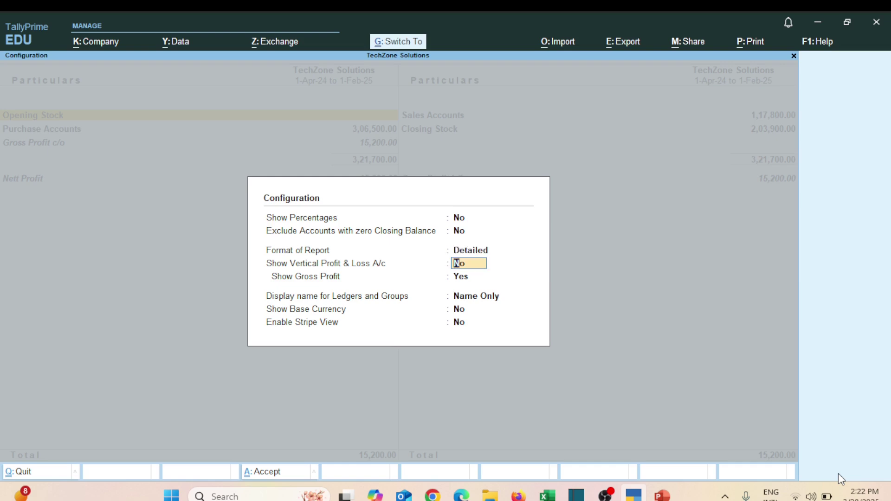
{"action": "key", "text": "ctrl+a"}
- Examine the stock, purchase and sales breakdown in the Profit & Loss A/c, and return to the Gateway of Tally
{"action": "key", "text": "Down"}
{"action": "key", "text": "Down"}
{"action": "key", "text": "Down"}
{"action": "key", "text": "Down"}
{"action": "key", "text": "Down"}
{"action": "key", "text": "Down"}
{"action": "key", "text": "Down"}
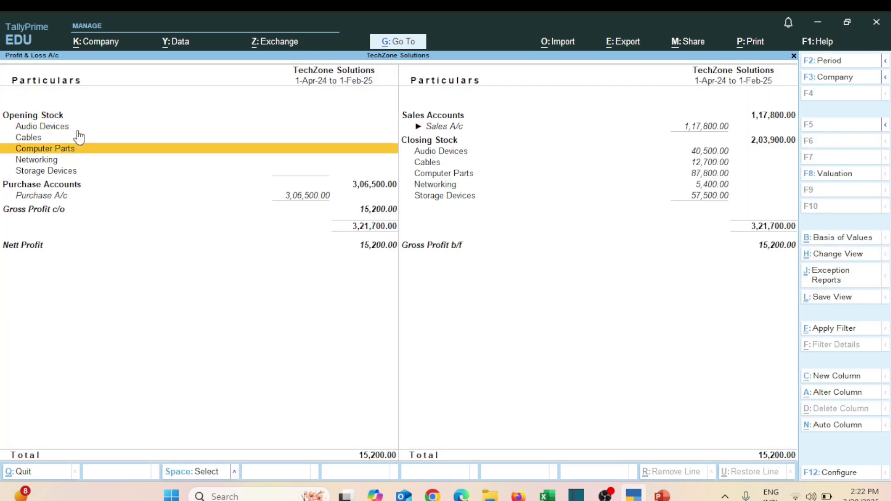
{"action": "key", "text": "Right"}
{"action": "key", "text": "Up"}
{"action": "key", "text": "Up"}
{"action": "key", "text": "Up"}
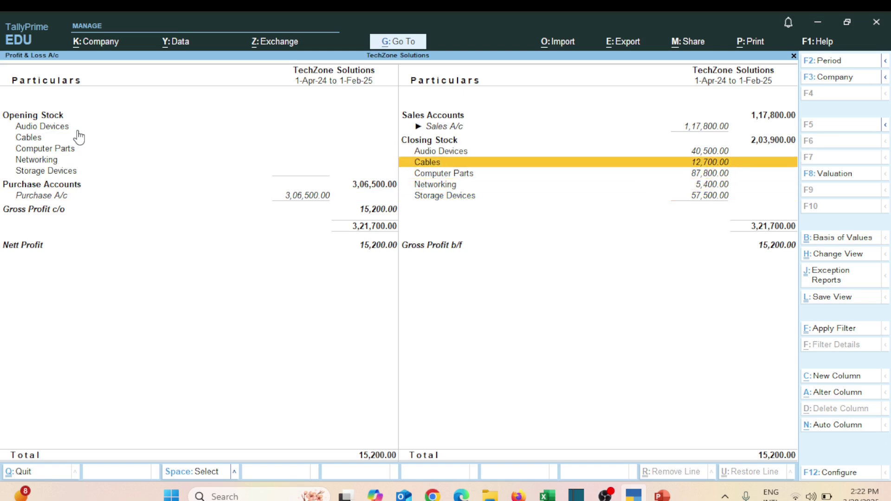
{"action": "key", "text": "Left"}
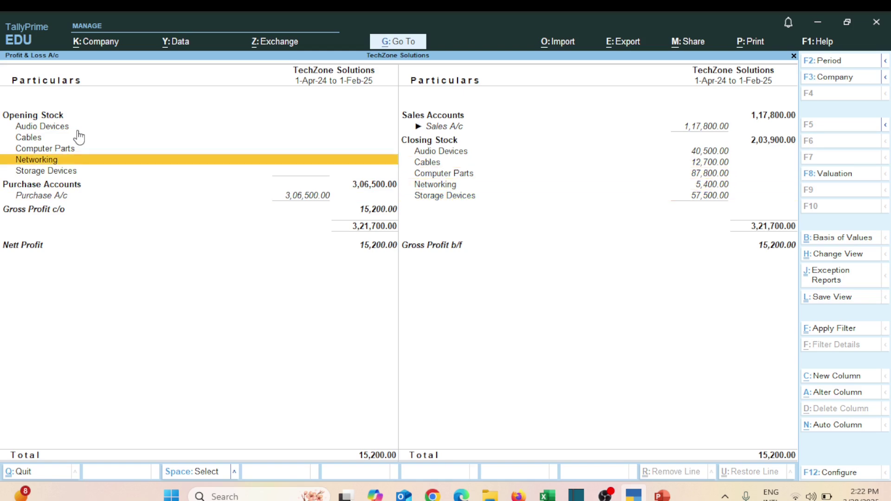
{"action": "key", "text": "Escape"}
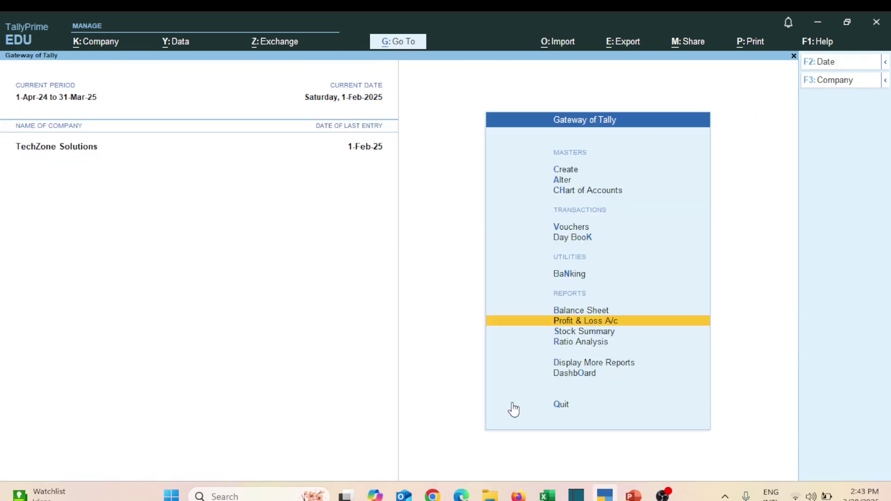
- Open the Stock Summary and review the closing value of each stock group
{"action": "key", "text": "Down"}
{"action": "key", "text": "Return"}
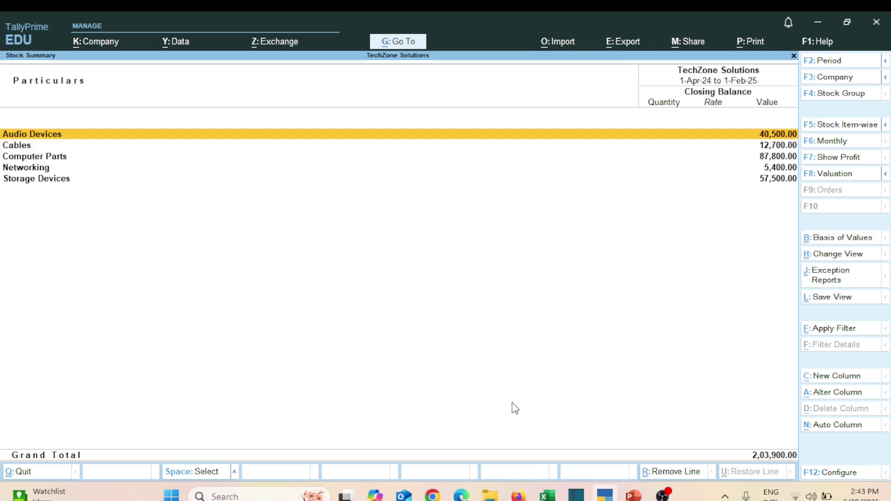
{"action": "key", "text": "Down"}
{"action": "key", "text": "Down"}
{"action": "key", "text": "Down"}
{"action": "key", "text": "Up"}
{"action": "key", "text": "Up"}
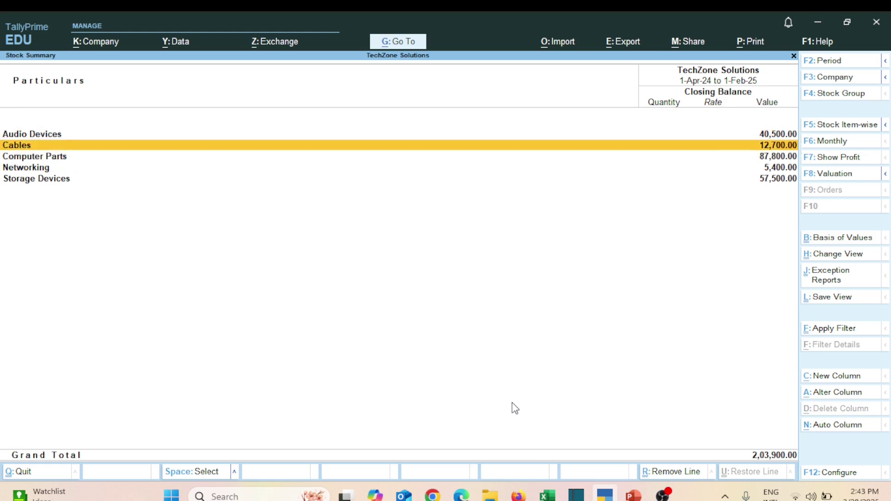
{"action": "key", "text": "Up"}
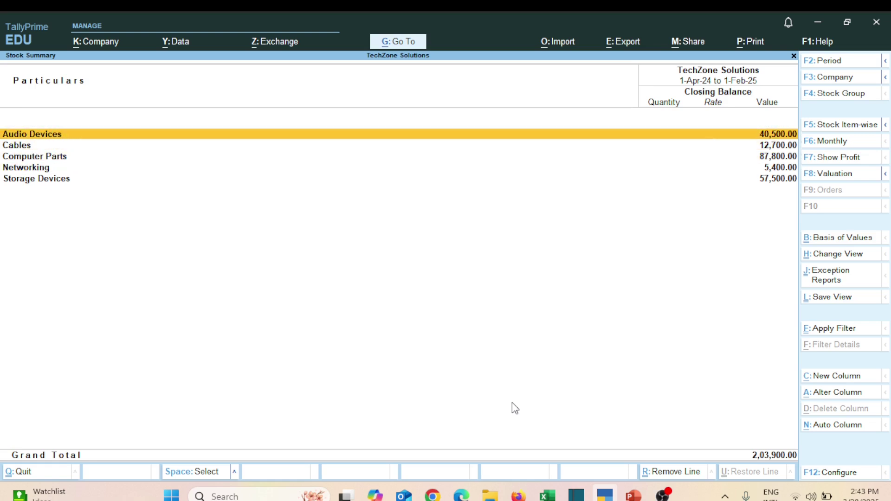
{"action": "key", "text": "Down"}
{"action": "key", "text": "Down"}
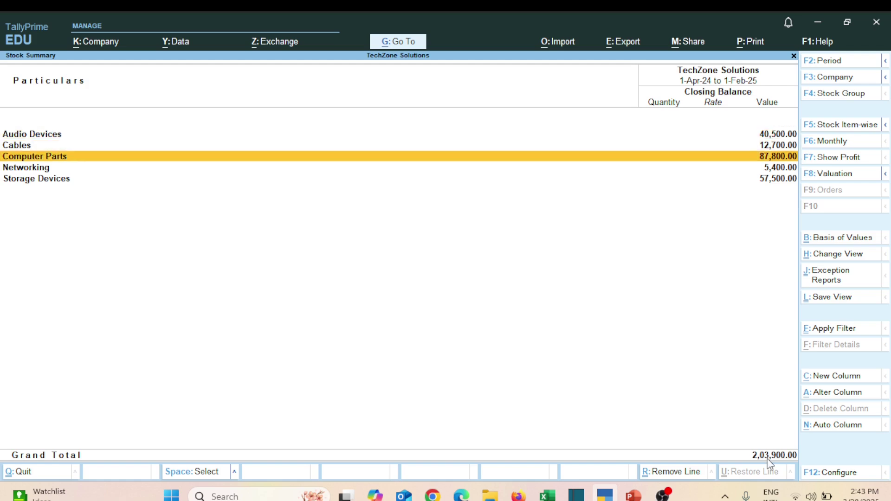
- Configure the Stock Summary to show Opening Balance, Goods Inwards and Goods Outwards
{"action": "left_click", "coordinate": [844, 472]}
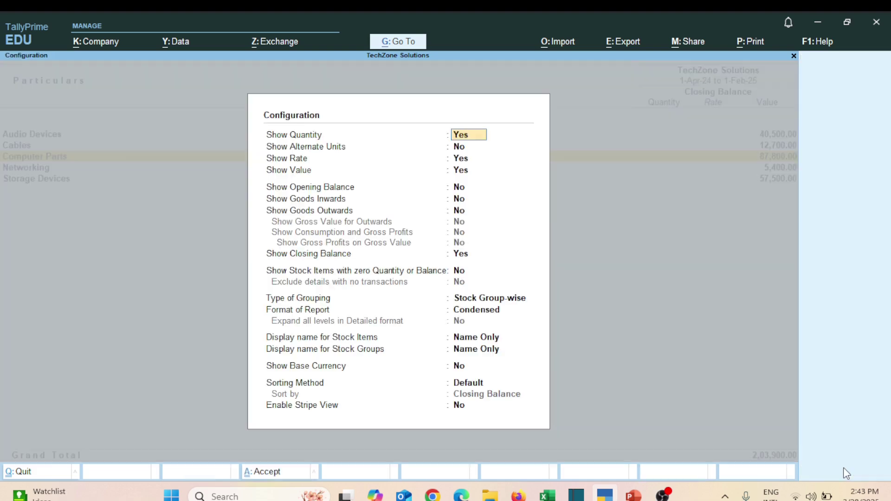
{"action": "key", "text": "Down"}
{"action": "key", "text": "Down"}
{"action": "key", "text": "Down"}
{"action": "key", "text": "Down"}
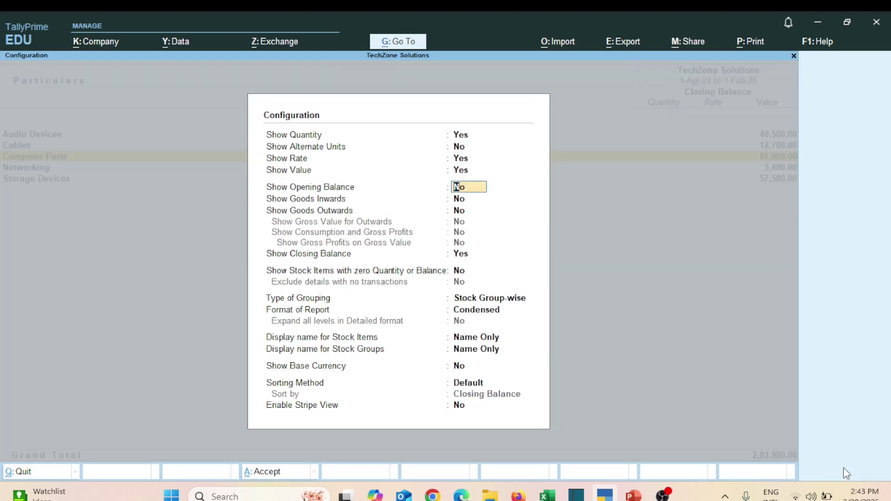
{"action": "type", "text": "y"}
{"action": "key", "text": "Return"}
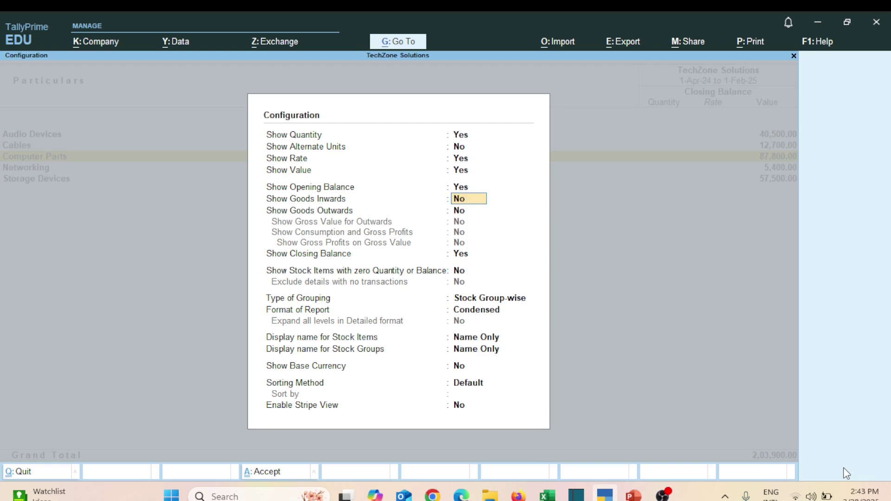
{"action": "type", "text": "y"}
{"action": "key", "text": "Return"}
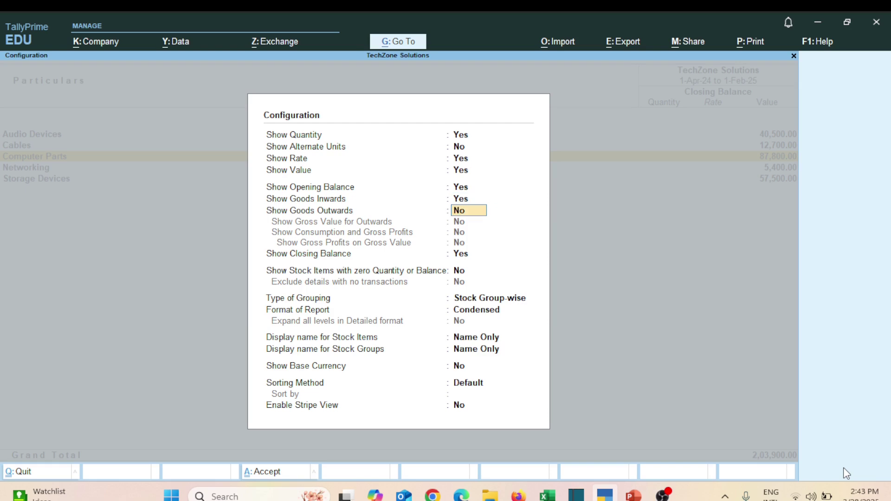
{"action": "type", "text": "y"}
{"action": "key", "text": "Return"}
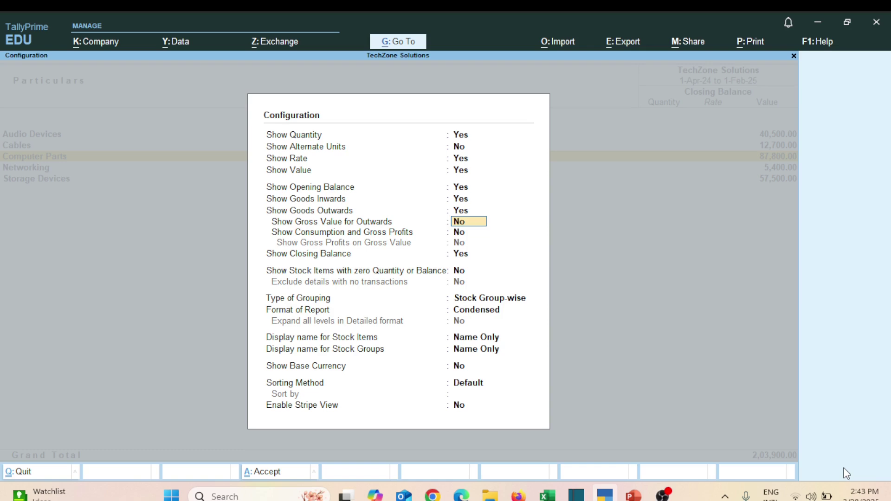
- Set the Stock Summary's Format of Report to Detailed and apply the configuration
{"action": "key", "text": "Return"}
{"action": "key", "text": "Return"}
{"action": "key", "text": "Return"}
{"action": "key", "text": "Return"}
{"action": "key", "text": "Return"}
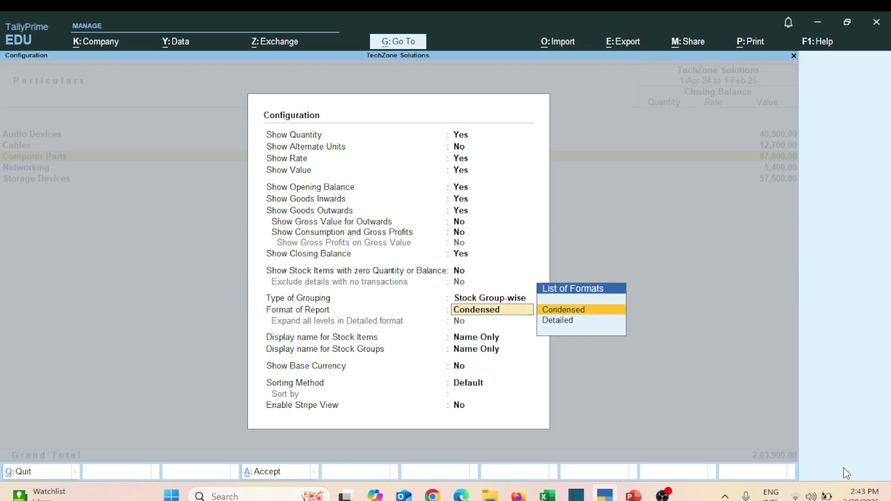
{"action": "key", "text": "Down"}
{"action": "key", "text": "Return"}
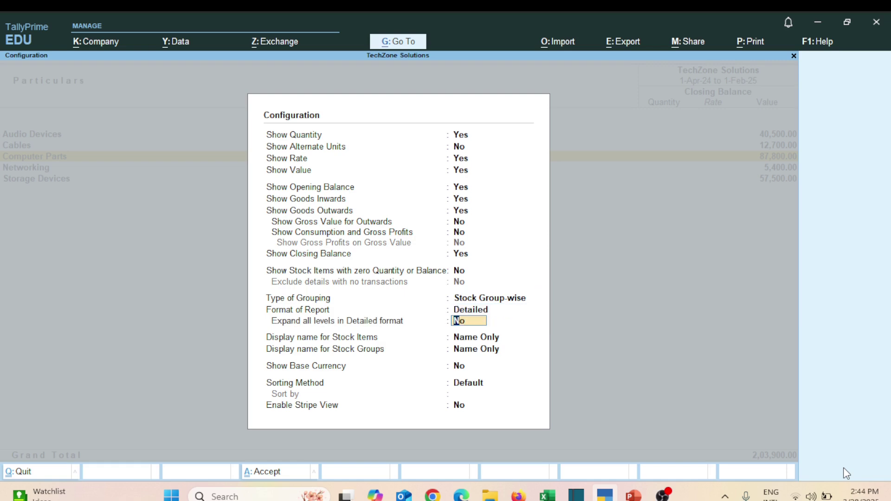
{"action": "key", "text": "ctrl+a"}
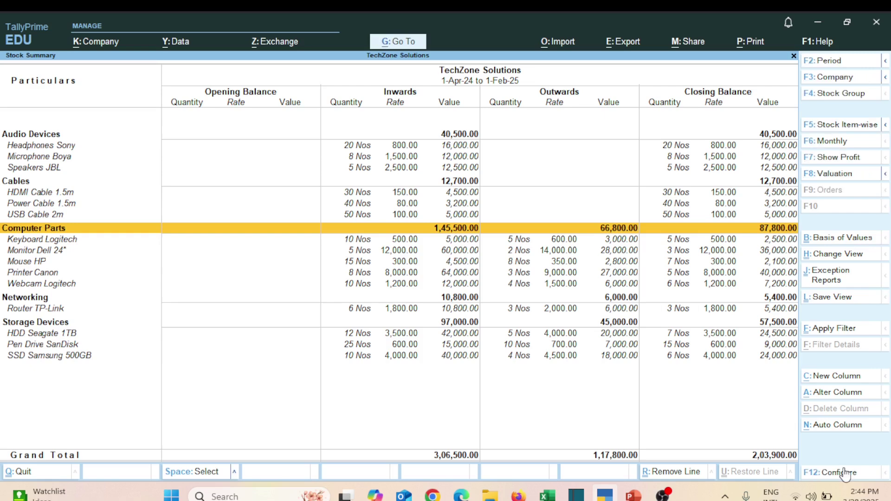
- Examine the inward, outward and closing figures of the stock items, and return to the Gateway of Tally
{"action": "key", "text": "Up"}
{"action": "key", "text": "Up"}
{"action": "key", "text": "Up"}
{"action": "key", "text": "Down"}
{"action": "key", "text": "Down"}
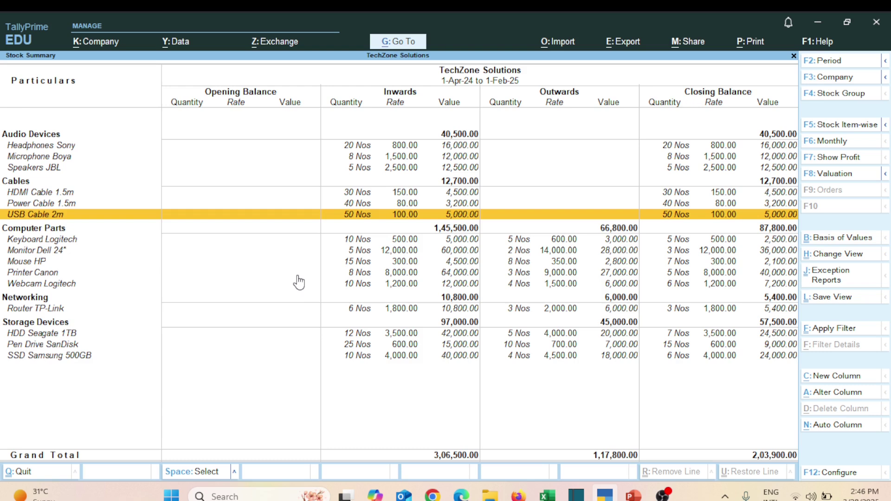
{"action": "key", "text": "Escape"}
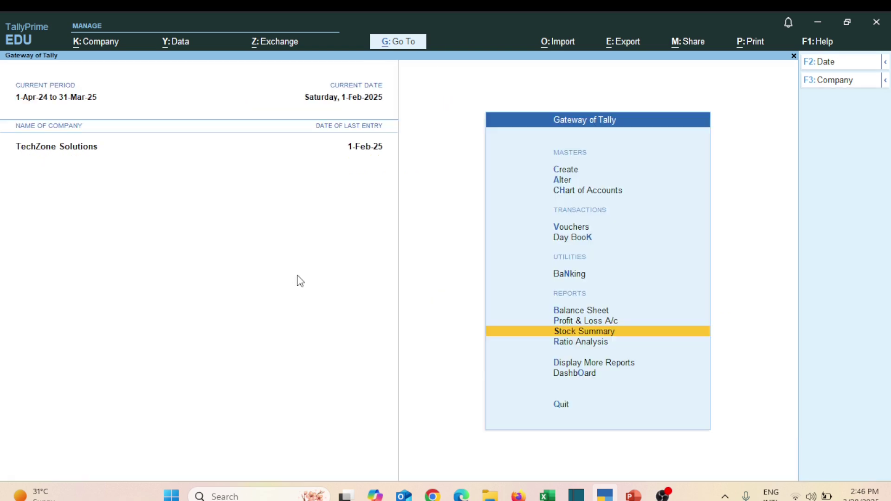